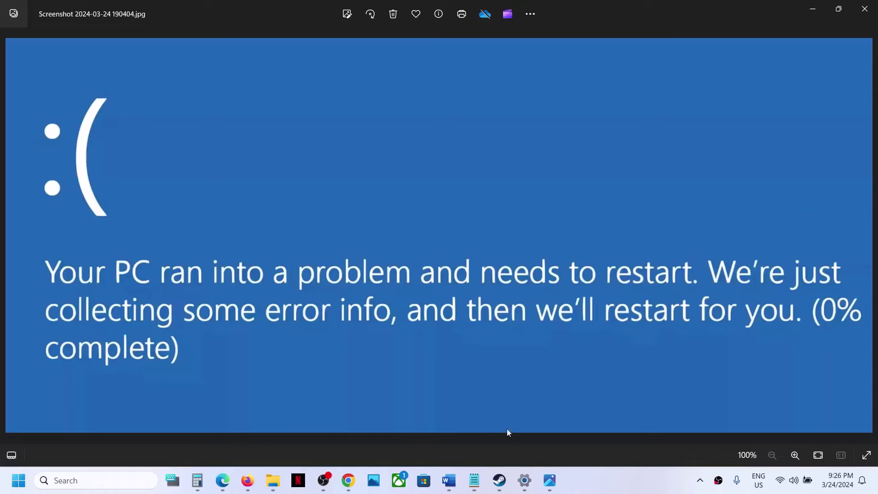
# - View the Word document with the error title and the Blue Screen fix document, minimizing each one
pyautogui.click(449, 483)
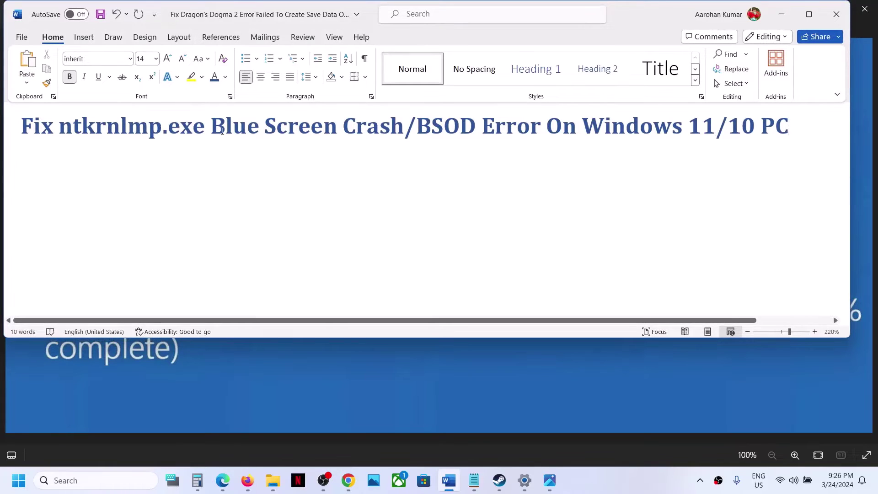
pyautogui.click(781, 14)
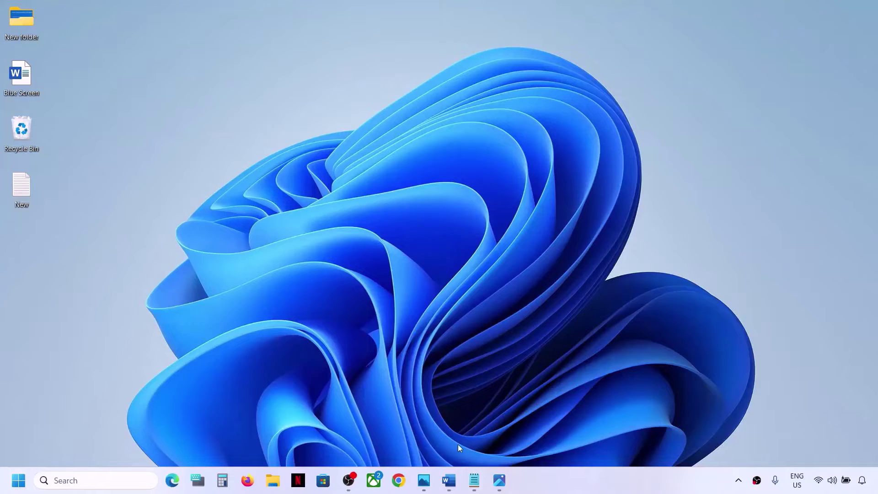
pyautogui.click(448, 480)
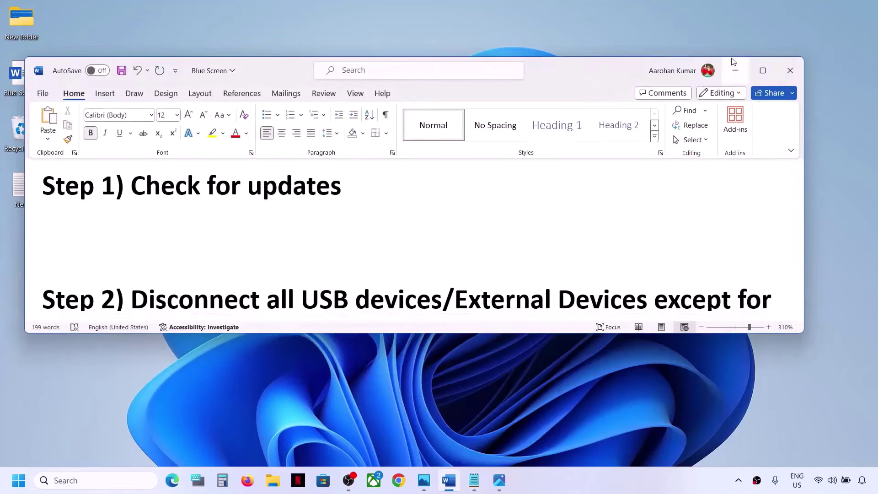
pyautogui.click(735, 68)
# - Open the Windows Update page in Settings and check for updates
pyautogui.press('super')
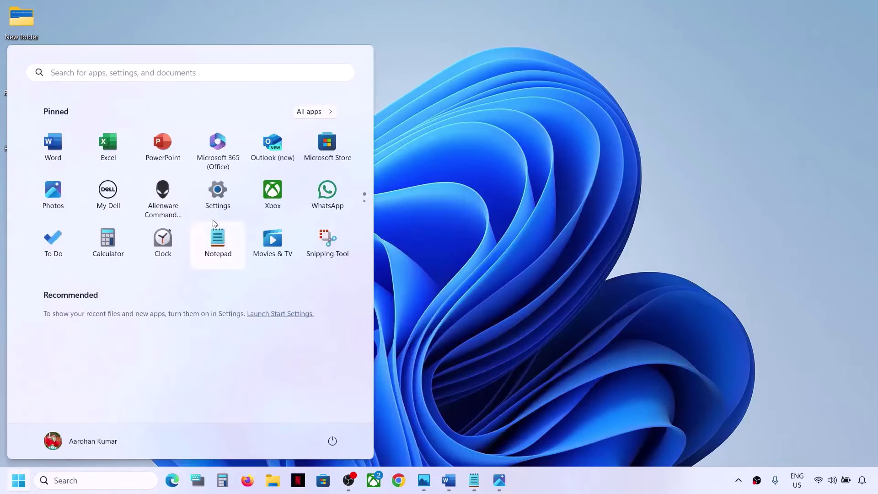
pyautogui.click(218, 192)
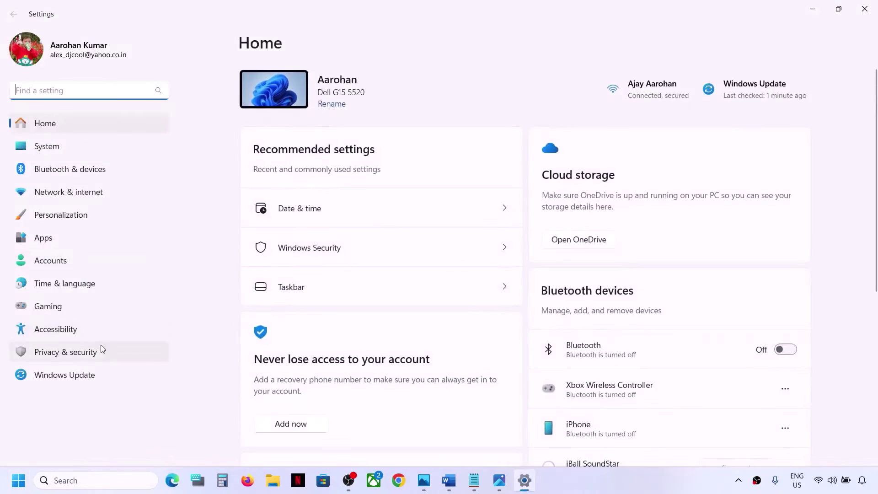
pyautogui.click(69, 374)
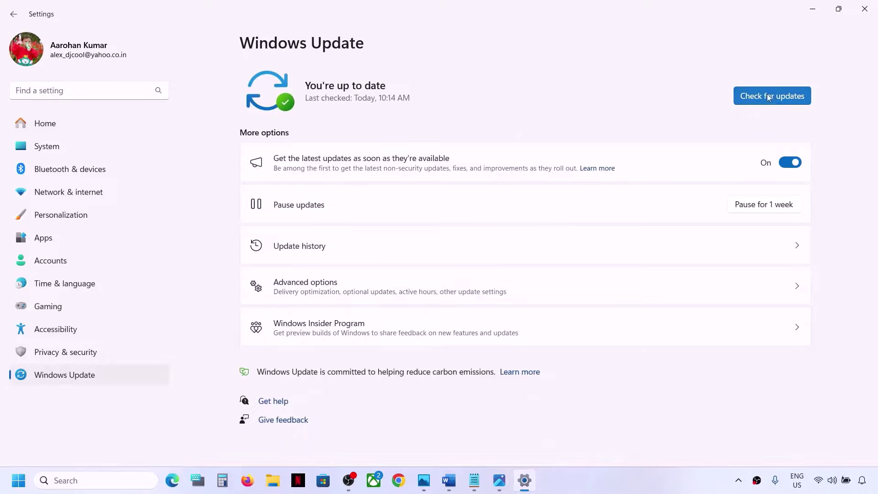
pyautogui.click(776, 104)
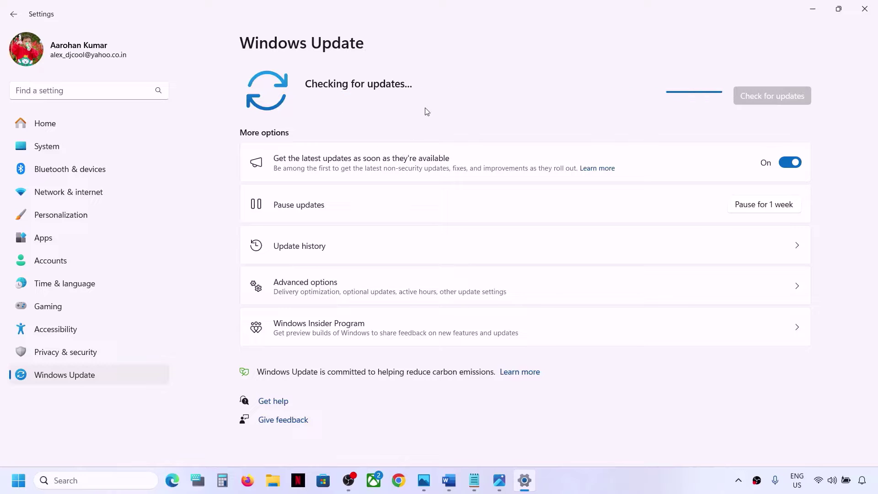
pyautogui.click(18, 480)
pyautogui.click(332, 440)
pyautogui.click(467, 419)
pyautogui.click(499, 417)
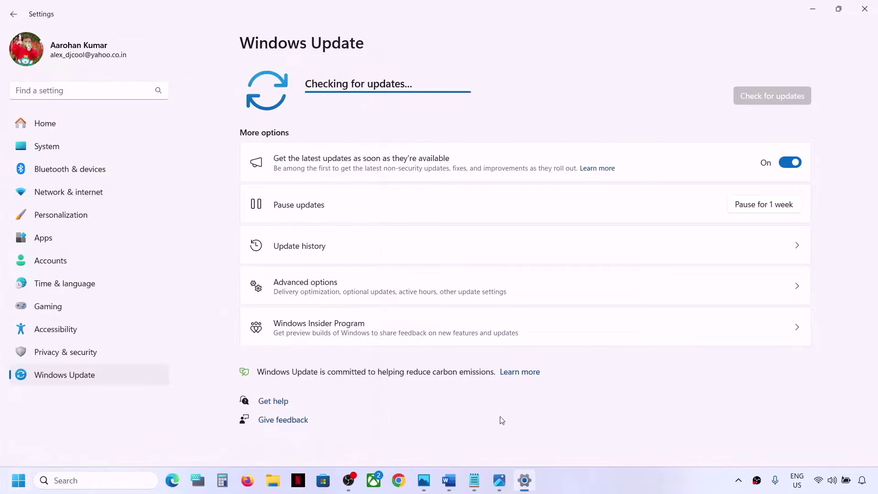
# - Maximize the Blue Screen document in Word and read Step 2, highlighting the instructions on disconnecting devices and closing third-party apps
pyautogui.click(450, 484)
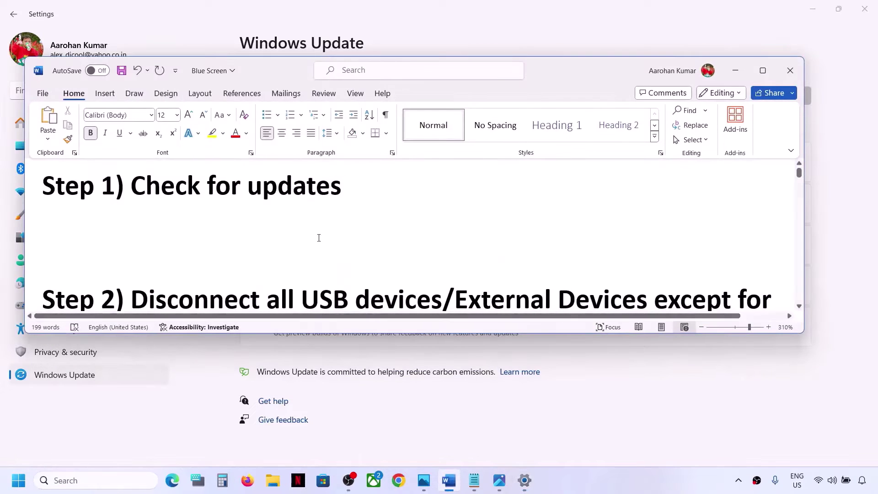
pyautogui.click(762, 70)
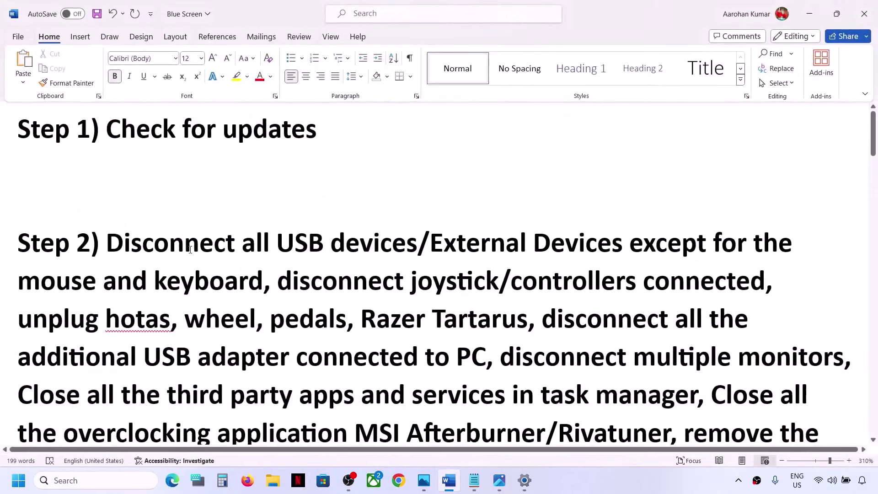
pyautogui.moveTo(108, 244); pyautogui.dragTo(247, 283)
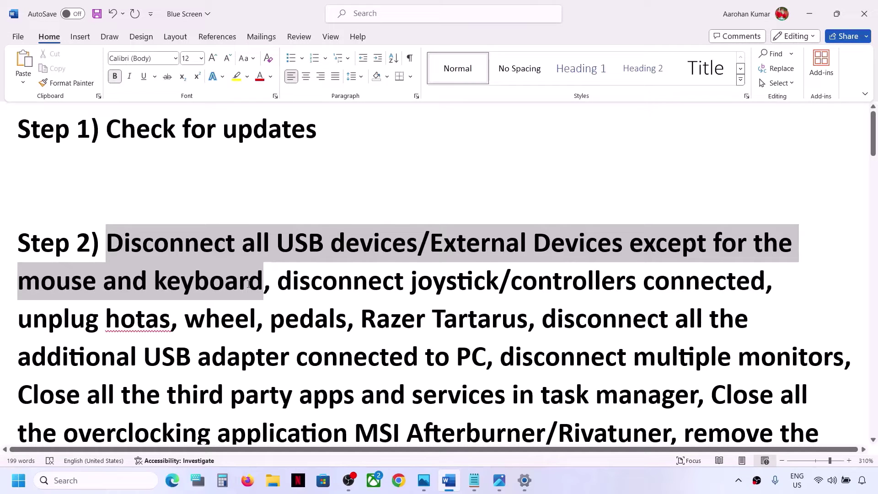
pyautogui.click(209, 280)
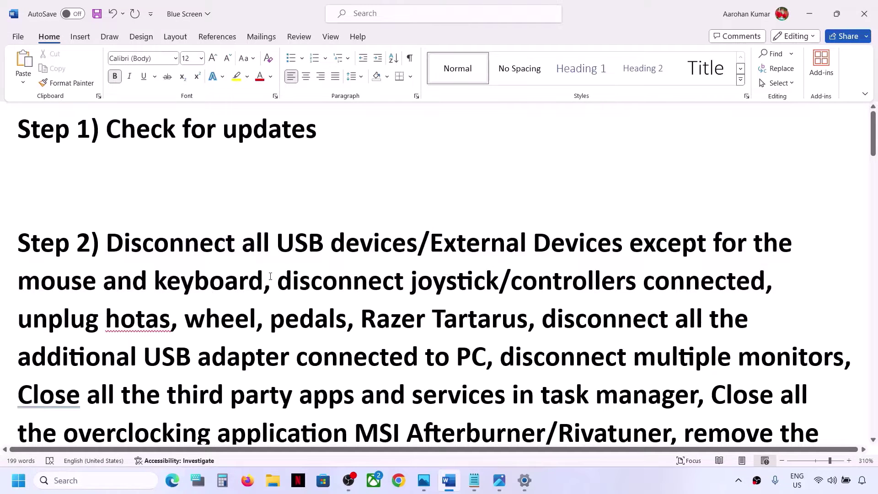
pyautogui.moveTo(276, 281); pyautogui.dragTo(697, 287)
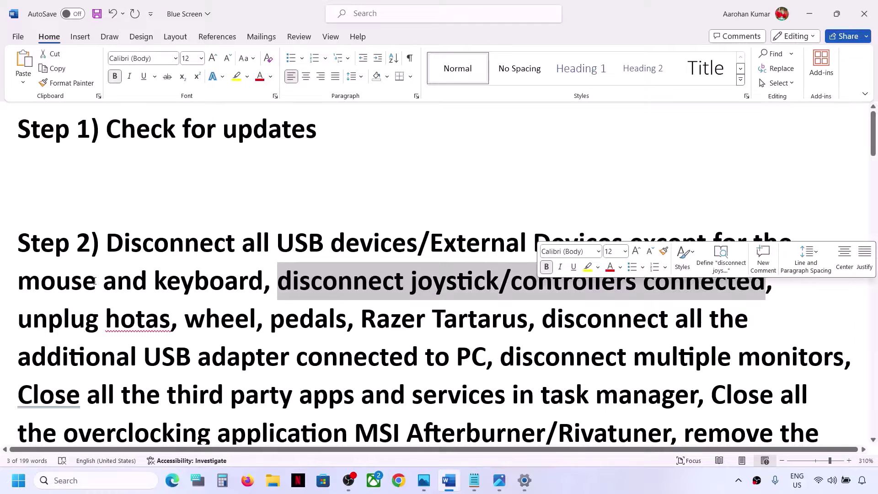
pyautogui.moveTo(16, 317); pyautogui.dragTo(288, 316)
pyautogui.moveTo(352, 319); pyautogui.dragTo(483, 362)
pyautogui.scroll(-3, 480, 358)
pyautogui.scroll(1, 517, 189)
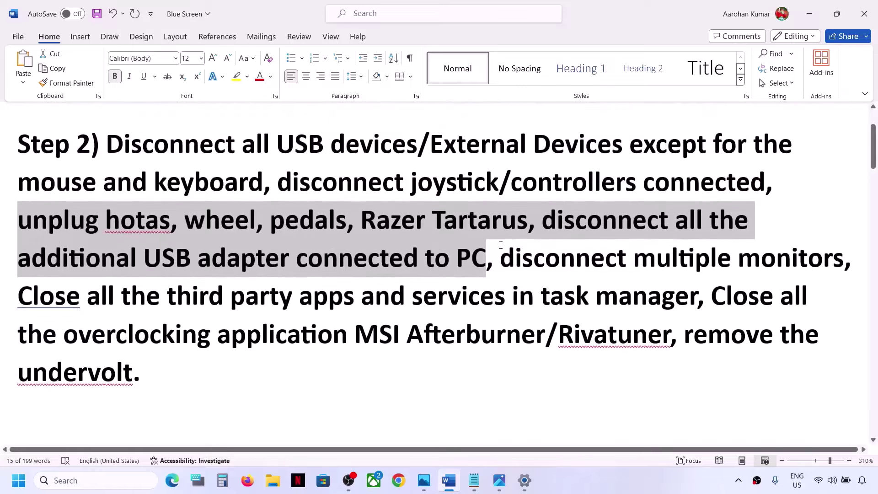
pyautogui.moveTo(501, 250); pyautogui.dragTo(801, 274)
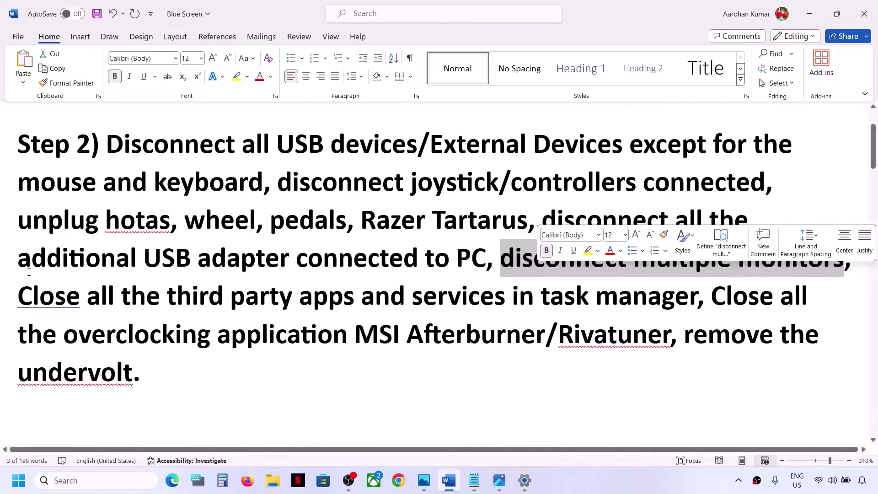
pyautogui.moveTo(21, 296); pyautogui.dragTo(645, 293)
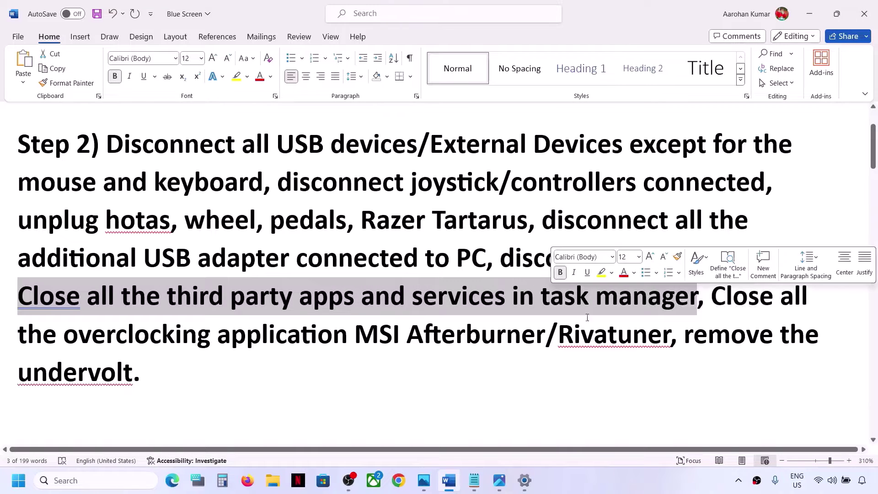
# - Quit Discord running in the background and bring up the exit option for Riot Games
pyautogui.click(739, 482)
pyautogui.rightClick(716, 446)
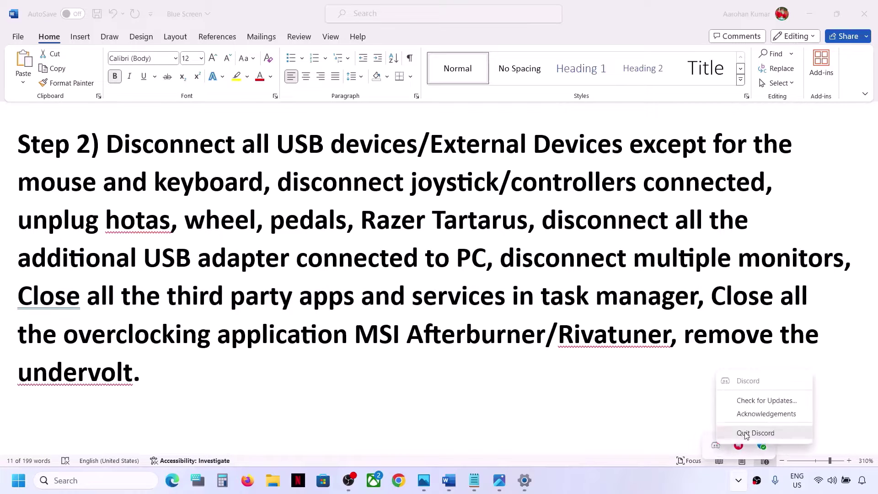
pyautogui.click(746, 433)
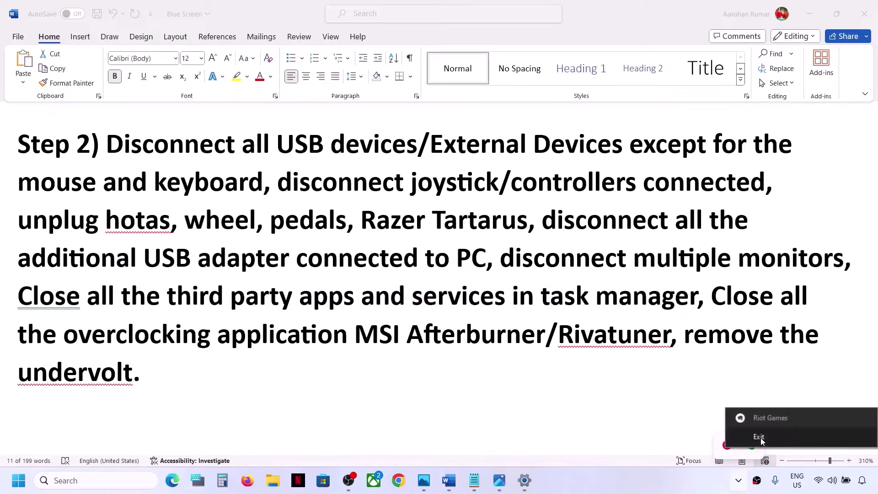
pyautogui.click(581, 256)
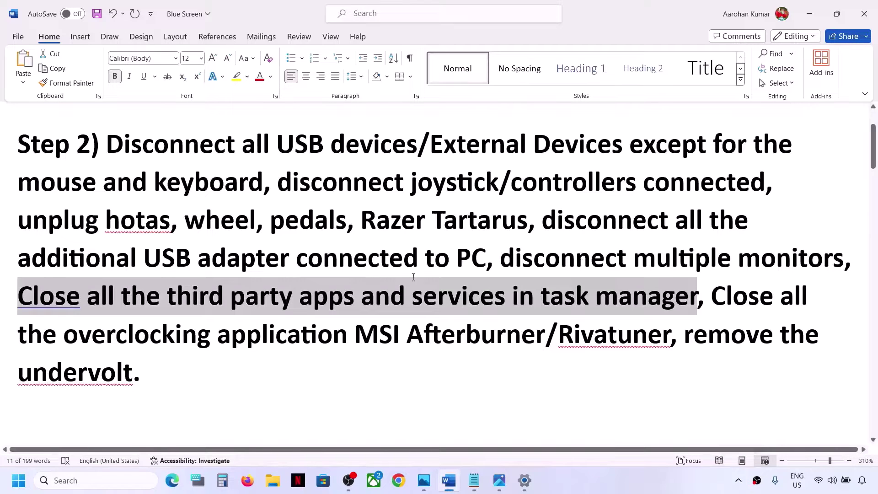
# - Highlight "services" in Step 2, inspect the OBS Studio task options in Task Manager, and close it without ending the task
pyautogui.click(398, 282)
pyautogui.moveTo(411, 294); pyautogui.dragTo(506, 309)
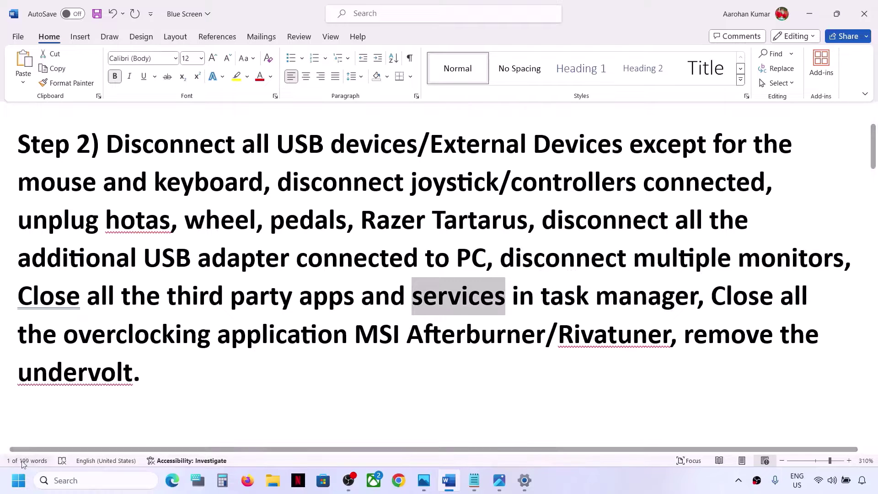
pyautogui.rightClick(16, 486)
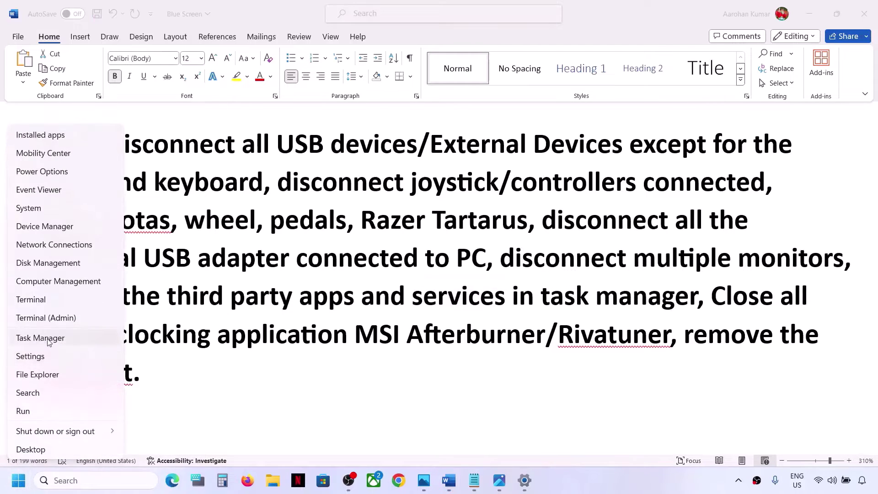
pyautogui.click(50, 341)
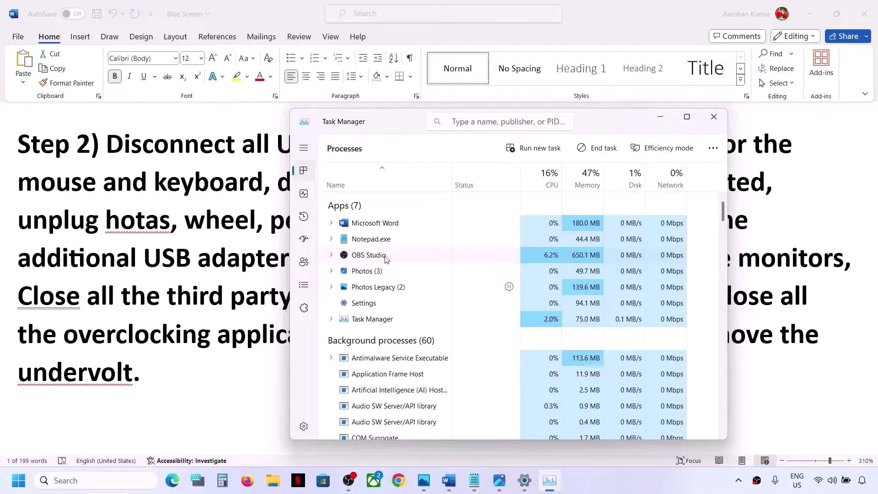
pyautogui.rightClick(387, 259)
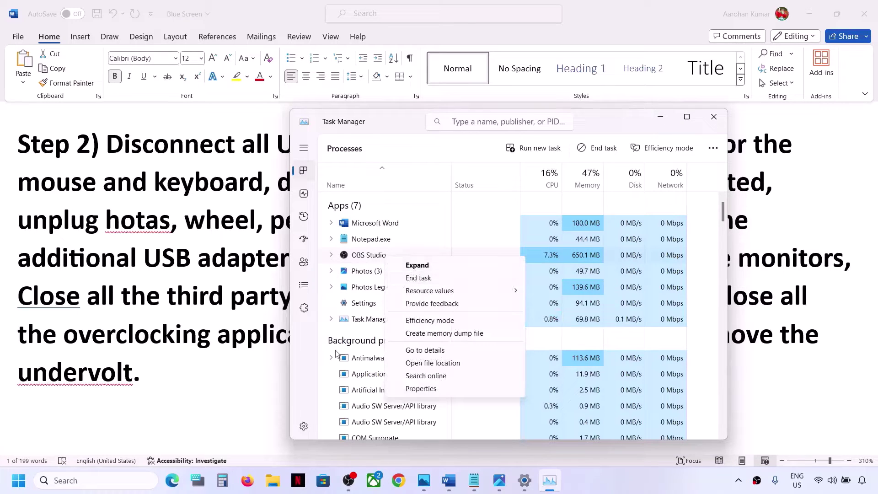
pyautogui.click(308, 376)
pyautogui.click(722, 121)
# - Read the rest of Step 2 on overclocking applications and undervolting, and highlight Step 3 on performing a clean boot
pyautogui.doubleClick(470, 316)
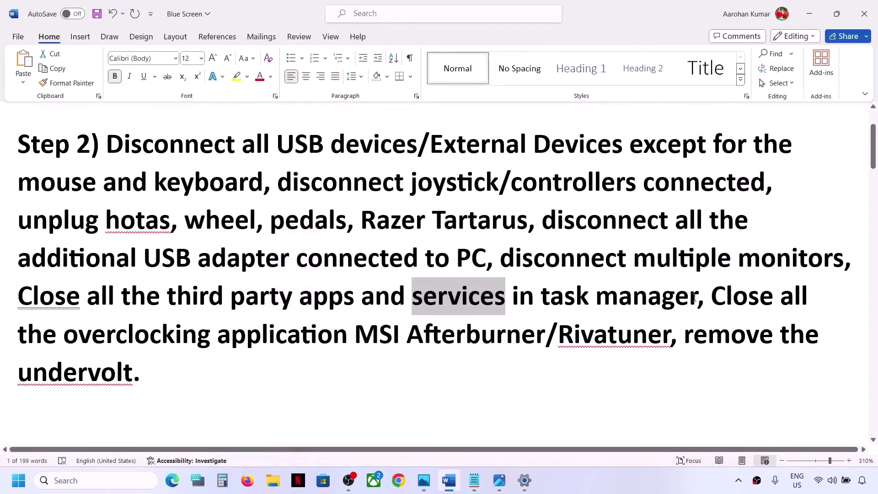
pyautogui.moveTo(714, 290); pyautogui.dragTo(648, 334)
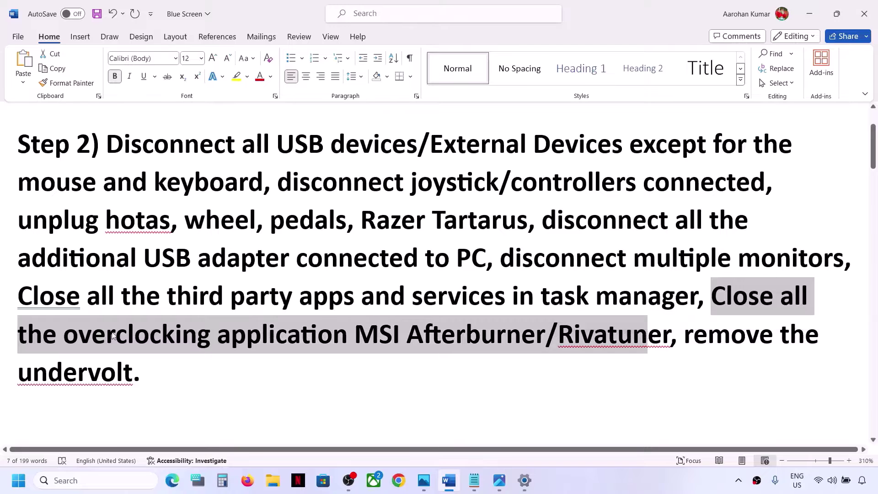
pyautogui.moveTo(685, 338); pyautogui.dragTo(762, 364)
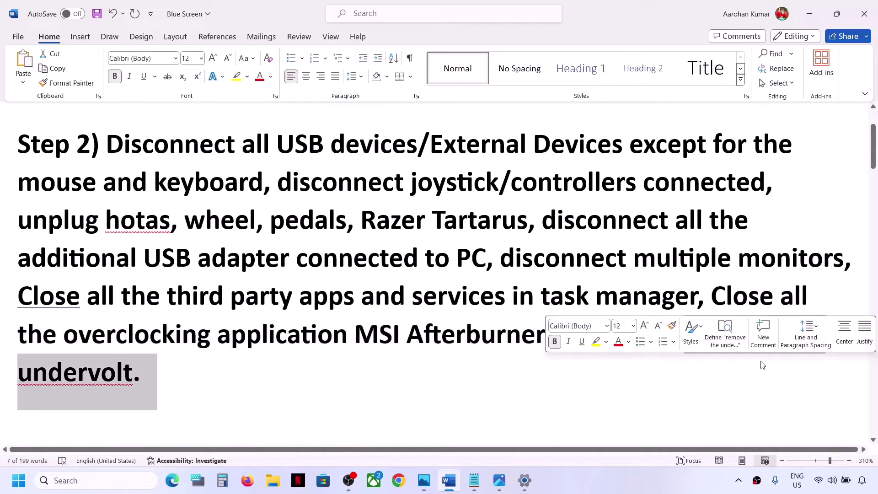
pyautogui.click(324, 339)
pyautogui.scroll(-4, 324, 339)
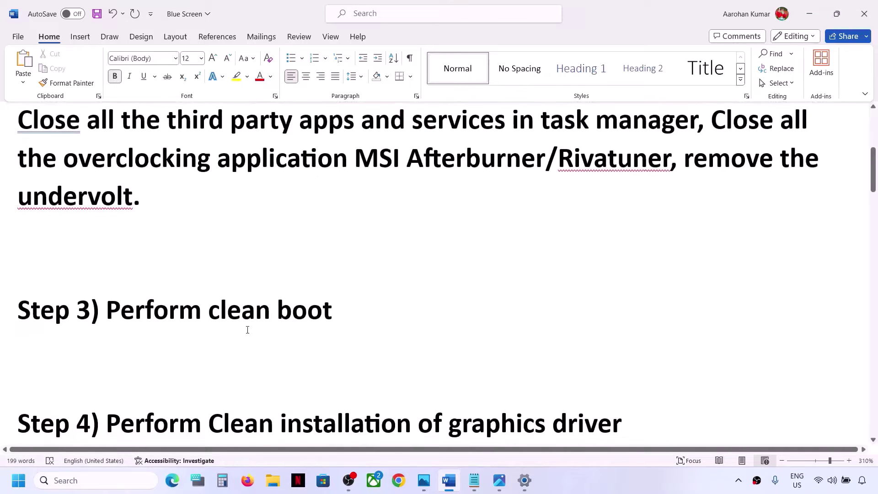
pyautogui.scroll(2, 247, 327)
pyautogui.moveTo(137, 405); pyautogui.dragTo(392, 402)
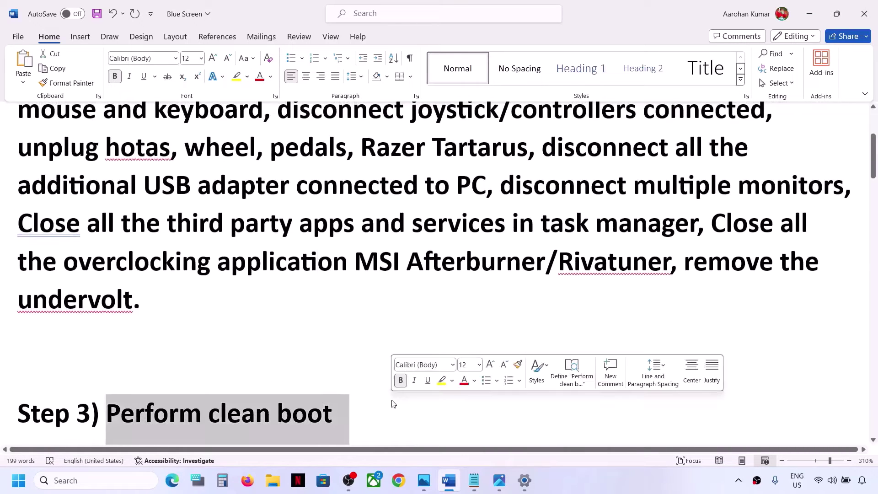
pyautogui.scroll(-2, 391, 401)
# - Search for System Configuration, hide all Microsoft services in its services list, and accept the settings
pyautogui.click(76, 480)
pyautogui.write('system')
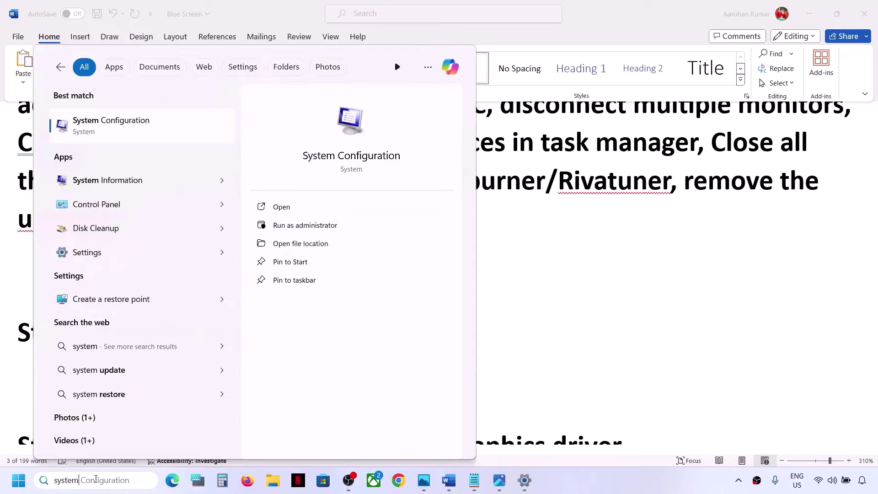
pyautogui.press('Right')
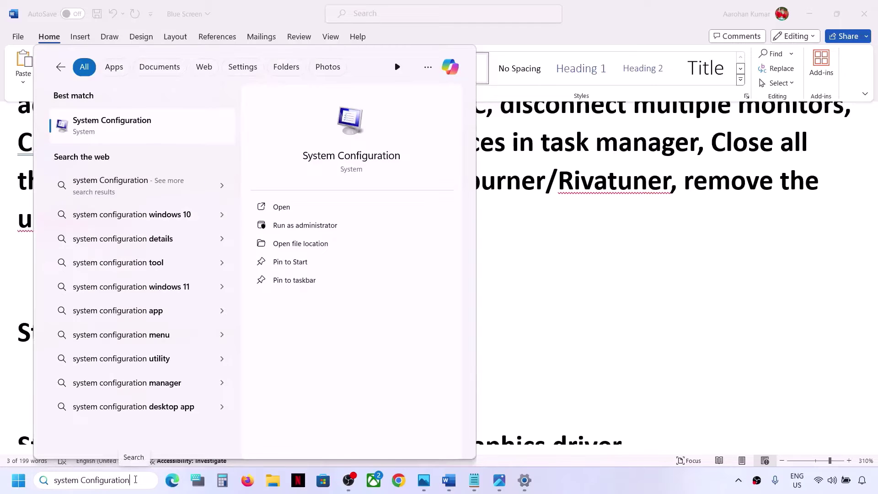
pyautogui.click(152, 127)
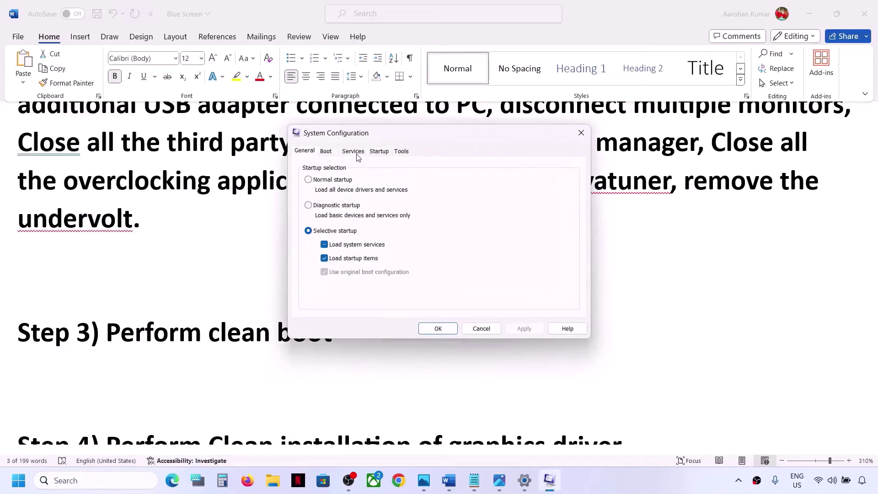
pyautogui.click(353, 151)
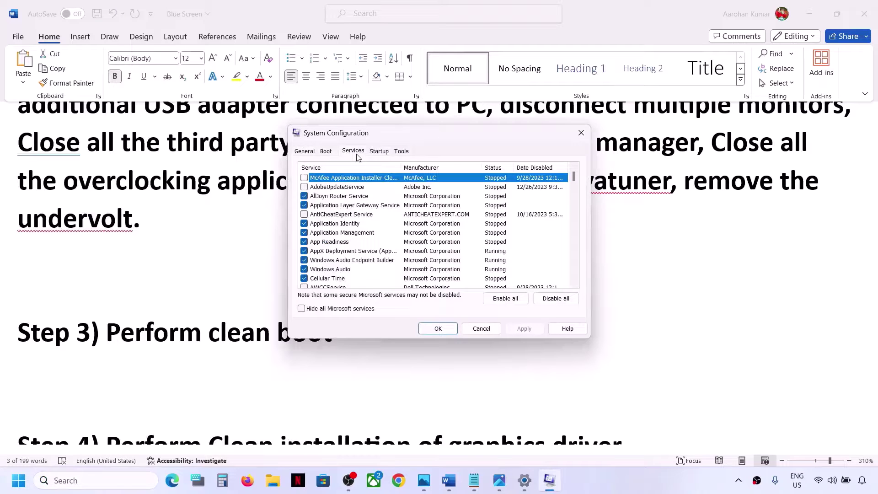
pyautogui.click(302, 308)
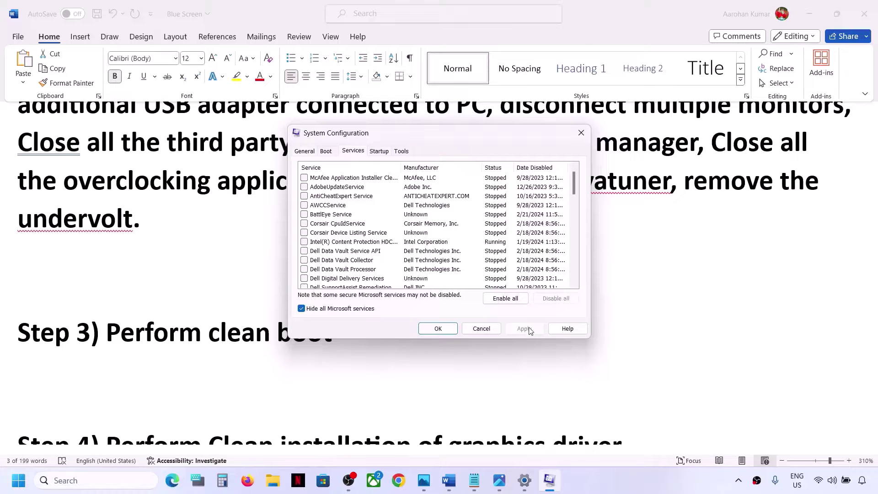
pyautogui.click(440, 330)
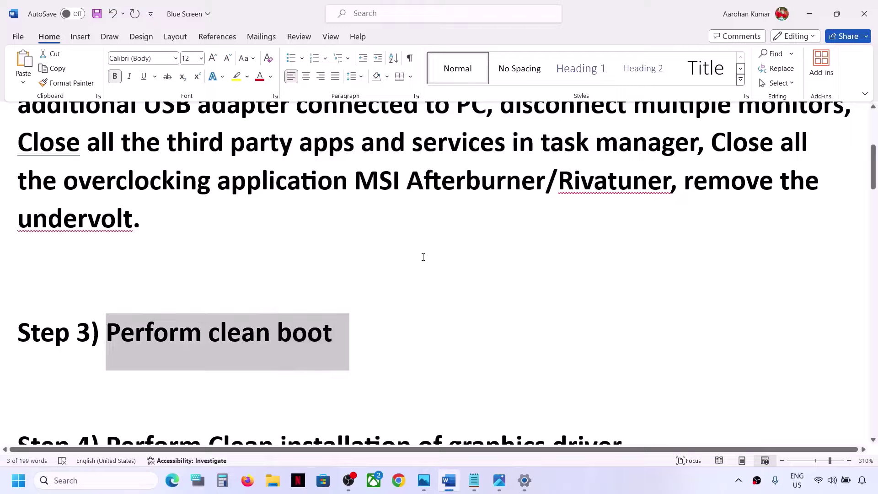
# - Highlight Step 4 on performing a clean installation of the graphics driver and part of the NVIDIA driver link beneath it
pyautogui.scroll(-5, 347, 278)
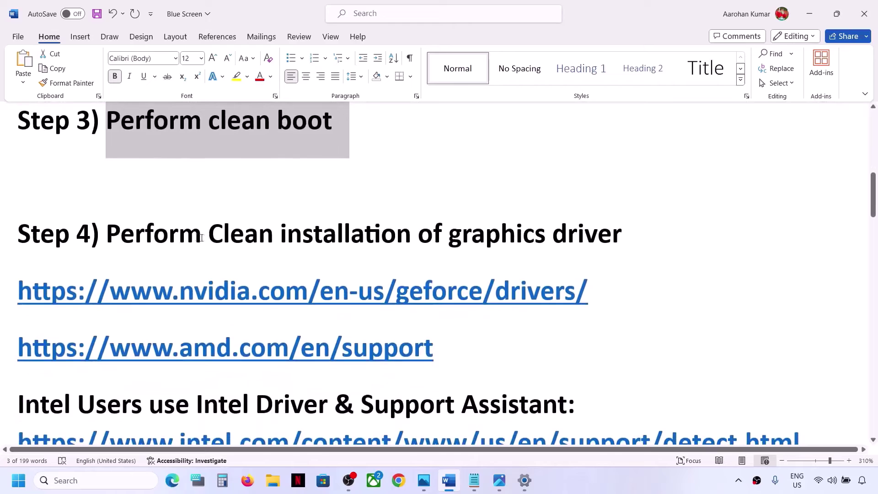
pyautogui.moveTo(140, 238); pyautogui.dragTo(621, 235)
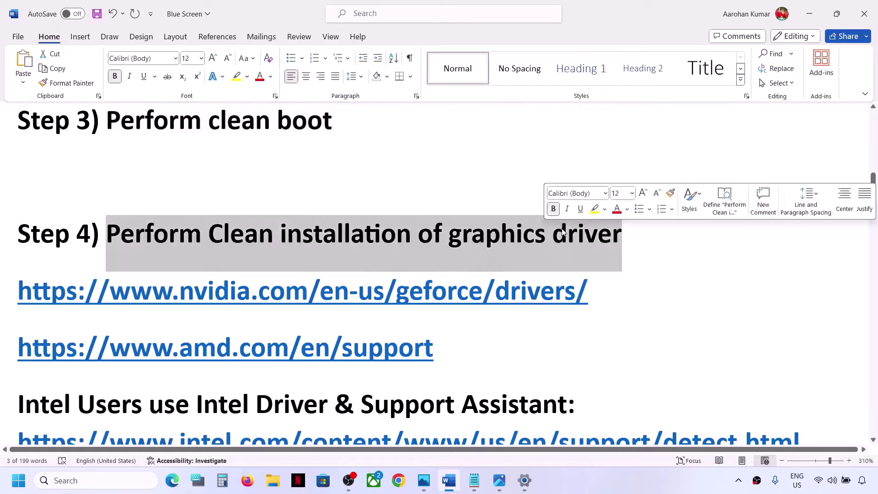
pyautogui.moveTo(82, 290); pyautogui.dragTo(438, 293)
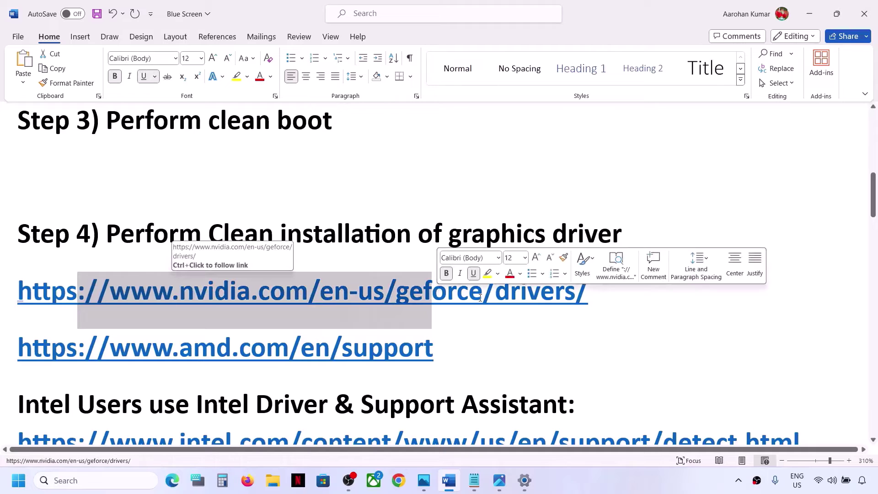
pyautogui.click(526, 330)
pyautogui.click(598, 487)
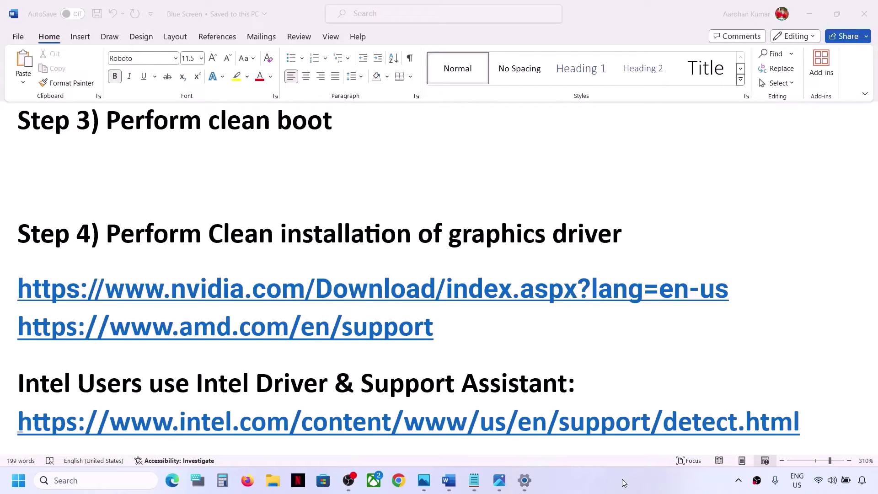
# - Copy the NVIDIA driver download link from Step 4 and open it in Chrome
pyautogui.click(735, 293)
pyautogui.moveTo(737, 291); pyautogui.dragTo(57, 293)
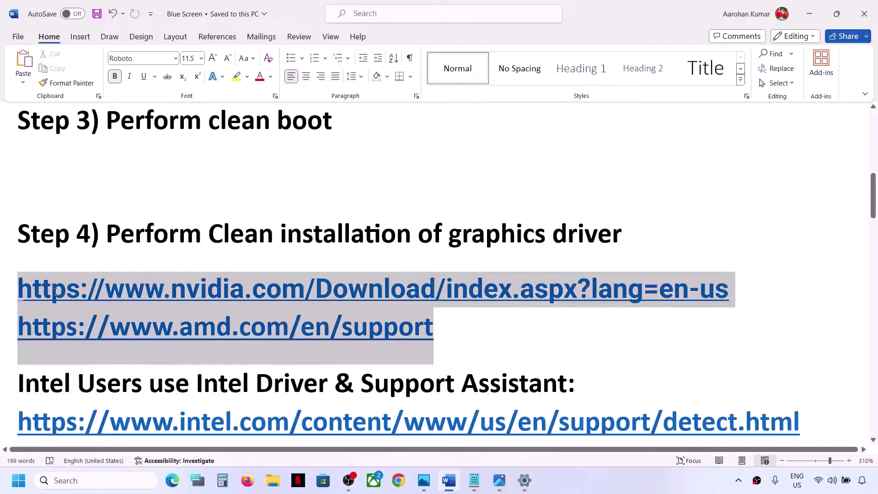
pyautogui.click(383, 326)
pyautogui.moveTo(730, 288); pyautogui.dragTo(0, 287)
pyautogui.hotkey('ctrl', 'c')
pyautogui.click(398, 480)
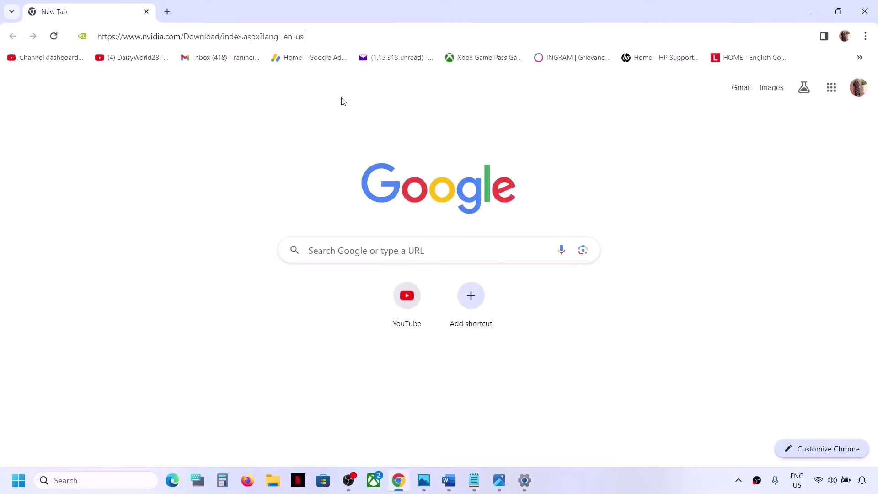
pyautogui.hotkey('ctrl', 'v')
pyautogui.press('Return')
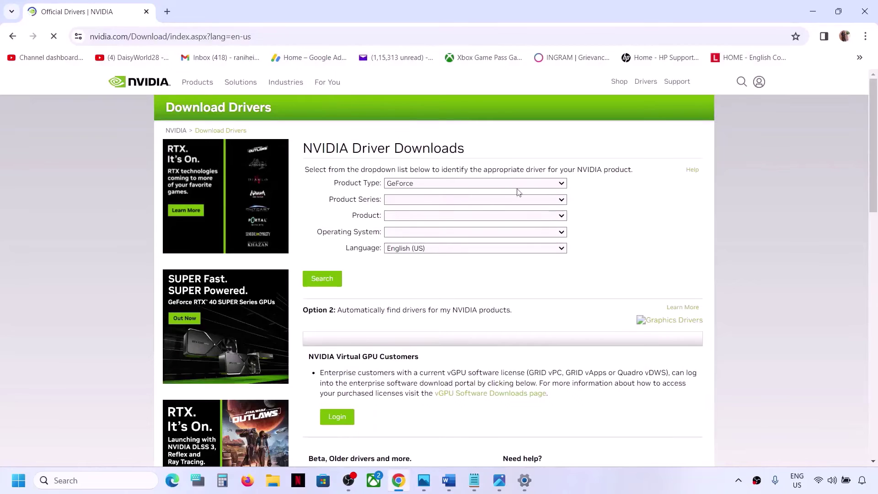
# - Search NVIDIA drivers for GeForce, GeForce RTX 30 Series (Notebooks), GeForce RTX 3050 Laptop GPU, Windows 11, with Game Ready Driver as the download type
pyautogui.click(455, 184)
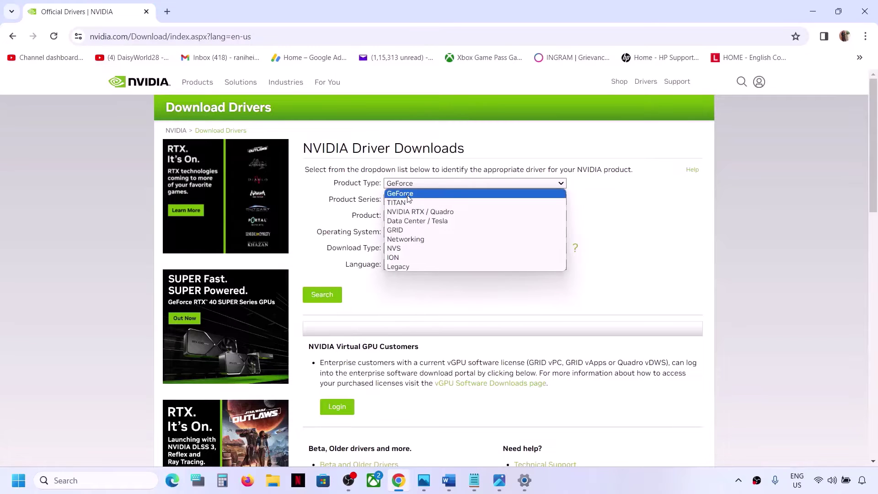
pyautogui.click(408, 194)
pyautogui.click(445, 201)
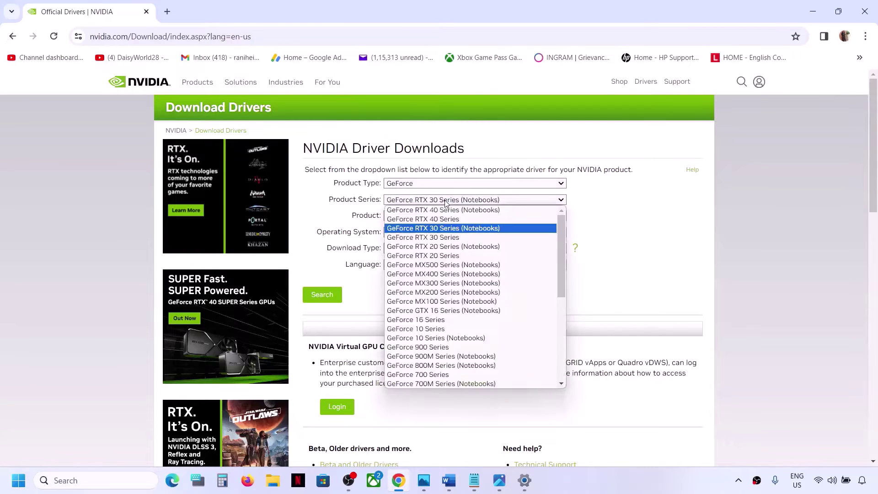
pyautogui.click(478, 233)
pyautogui.click(463, 218)
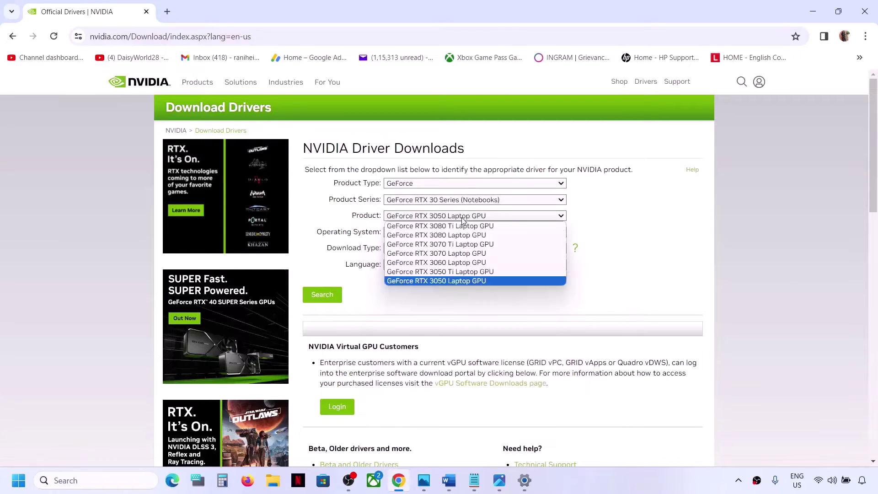
pyautogui.click(449, 280)
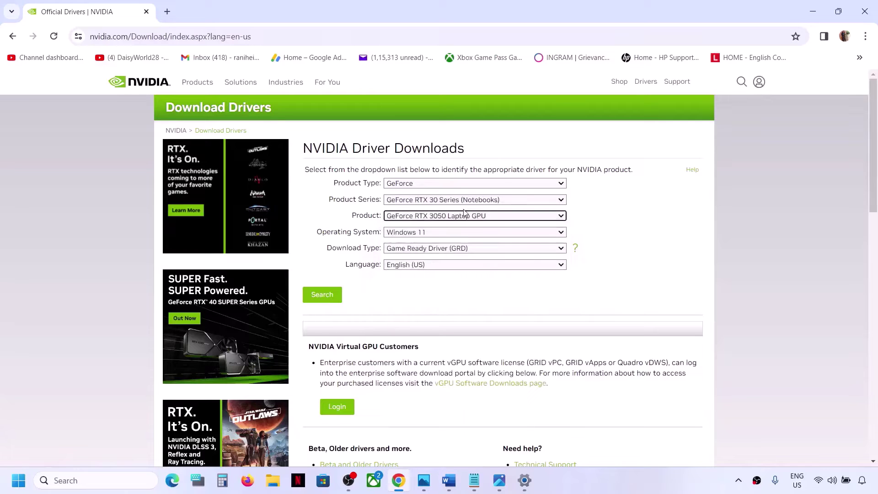
pyautogui.click(441, 234)
pyautogui.click(431, 253)
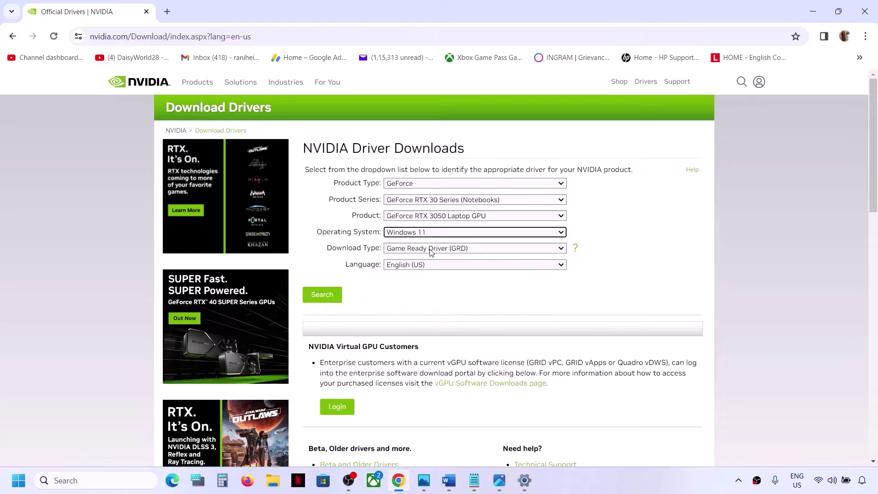
pyautogui.click(323, 295)
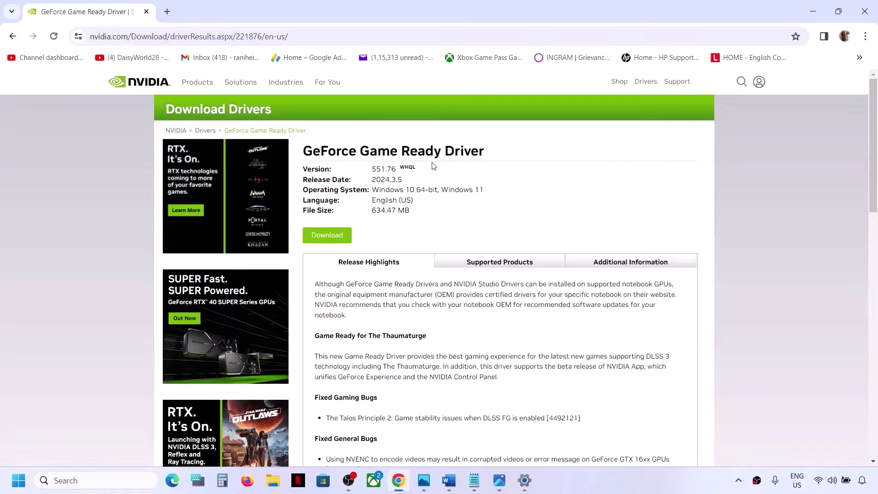
# - Highlight the version number of the GeForce Game Ready Driver and download the driver
pyautogui.moveTo(373, 169); pyautogui.dragTo(402, 167)
pyautogui.click(478, 188)
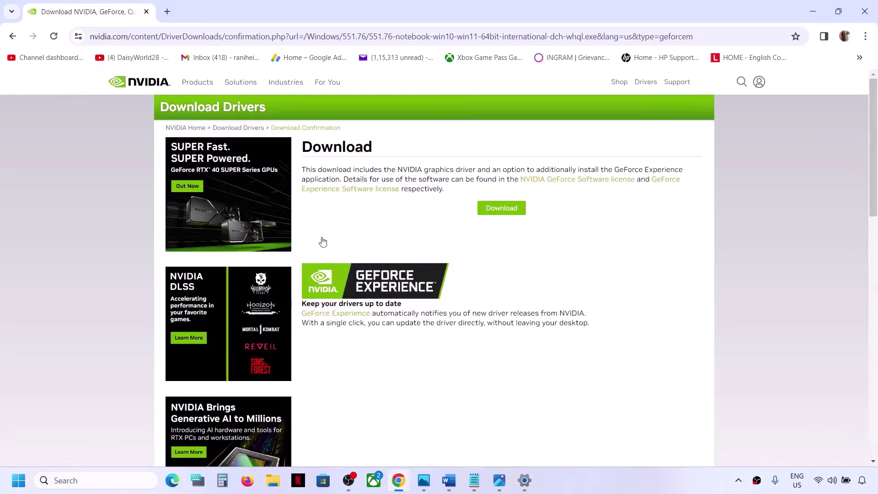
pyautogui.click(502, 208)
pyautogui.click(630, 471)
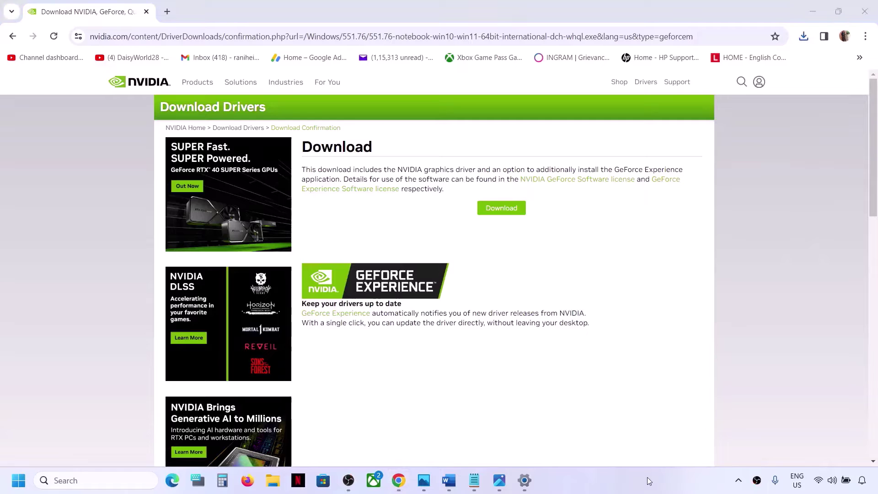
# - Launch the downloaded NVIDIA driver installer, accept the default extraction path, and agree to the license for the driver with GeForce Experience
pyautogui.click(804, 37)
pyautogui.click(703, 97)
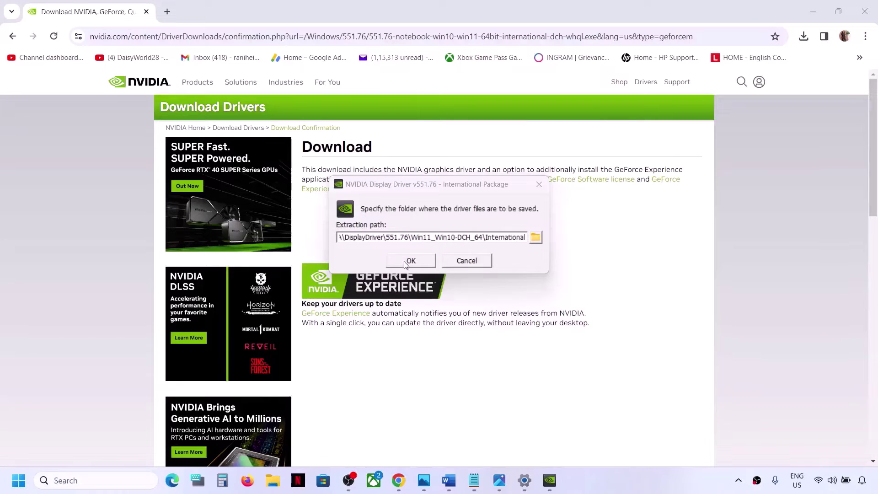
pyautogui.click(405, 262)
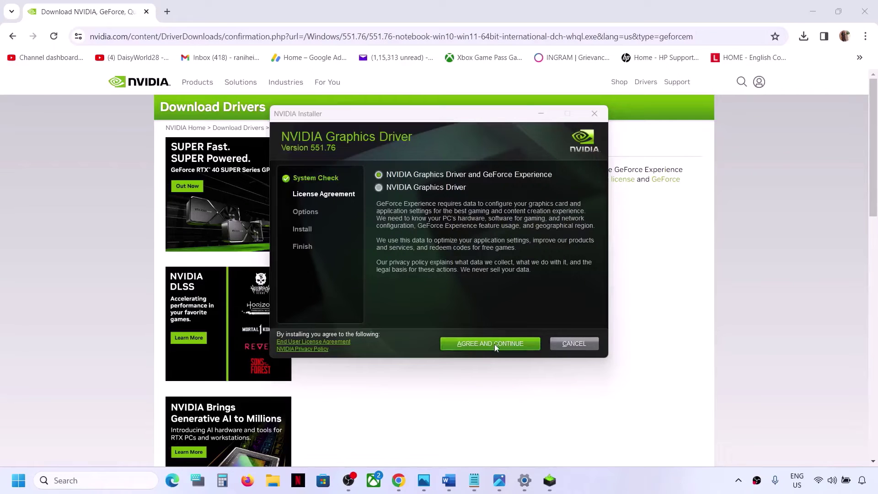
pyautogui.click(492, 351)
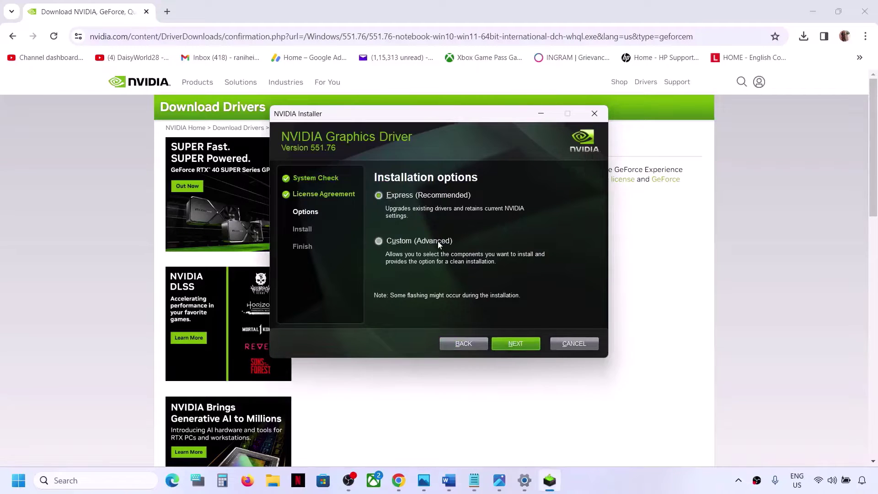
# - Choose the Custom (Advanced) installation, enable Perform a clean installation, and start installing the NVIDIA driver
pyautogui.click(379, 240)
pyautogui.click(509, 343)
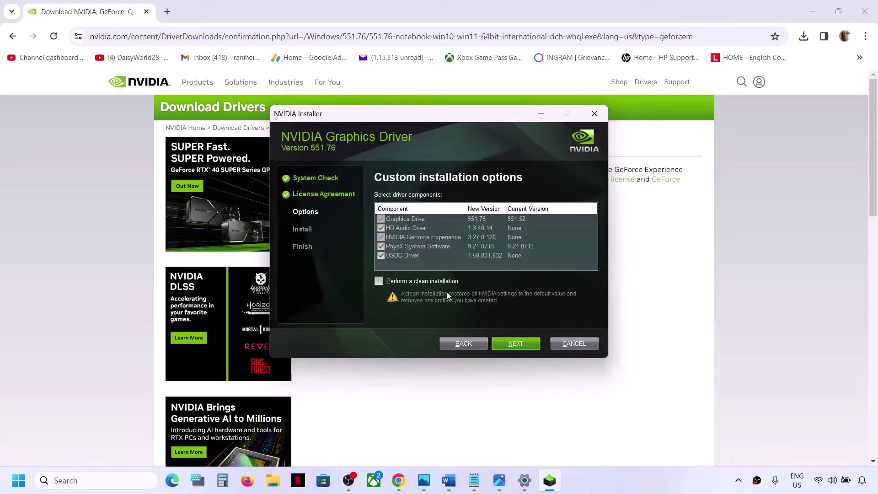
pyautogui.click(379, 281)
pyautogui.click(512, 345)
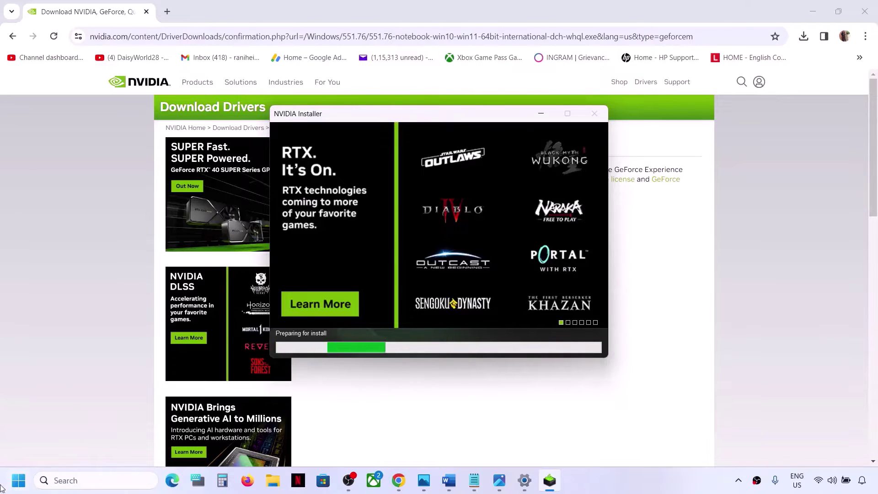
# - Show the Windows power options containing Restart, and dismiss them without choosing one
pyautogui.press('super')
pyautogui.click(331, 446)
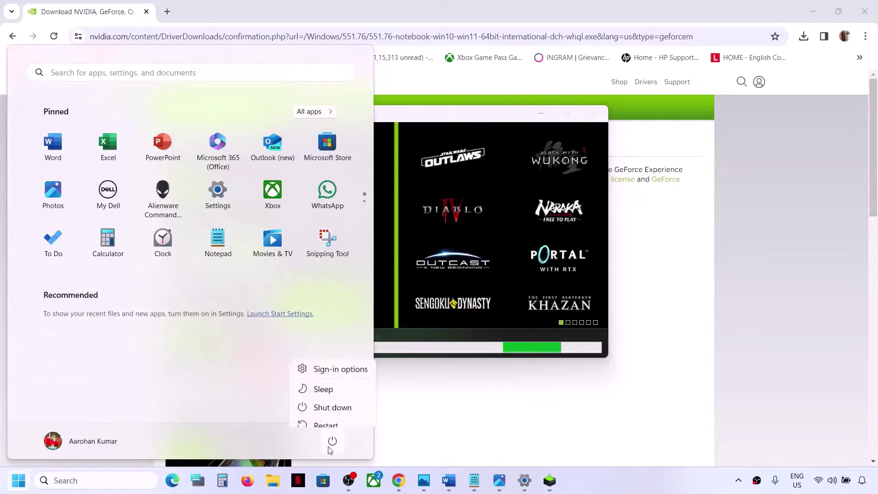
pyautogui.press('Escape')
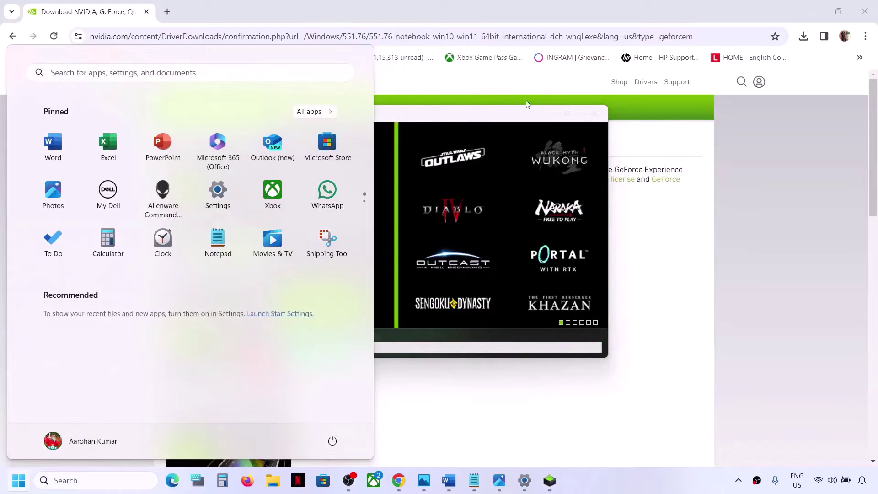
pyautogui.click(513, 122)
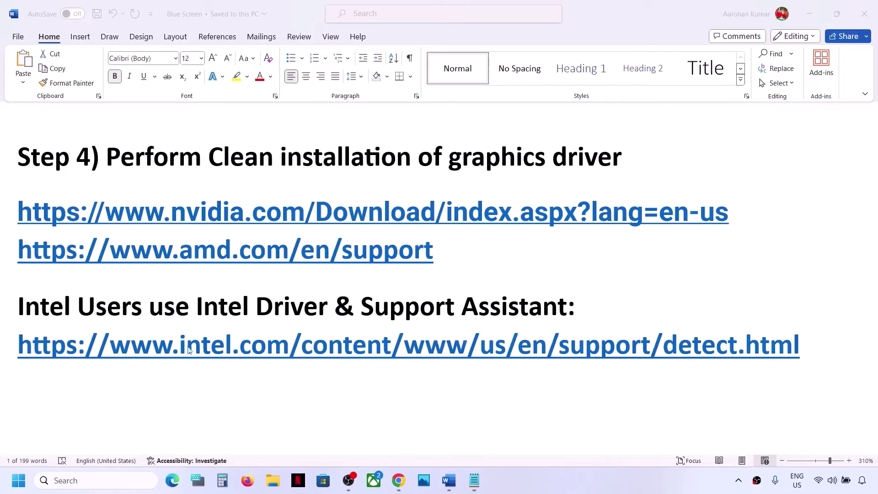
# - Copy the Intel Driver & Support Assistant link from Step 4 and open it in a new Chrome tab
pyautogui.tripleClick(813, 350)
pyautogui.hotkey('ctrl', 'c')
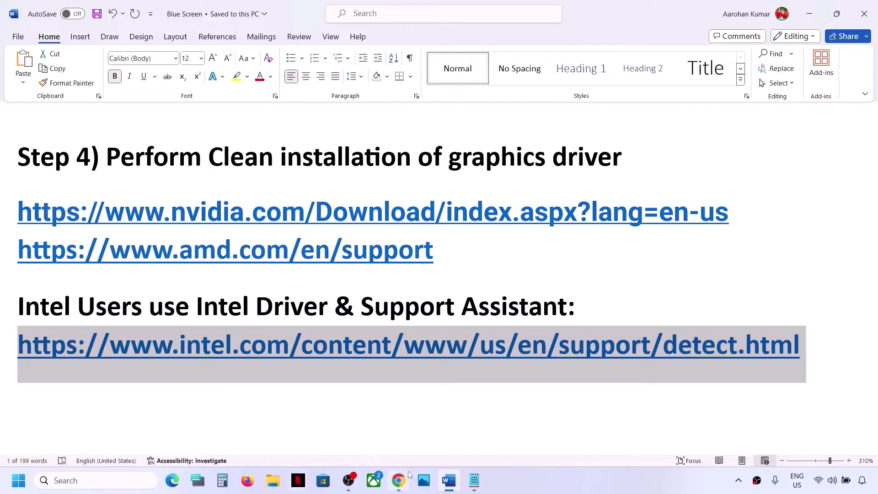
pyautogui.click(402, 485)
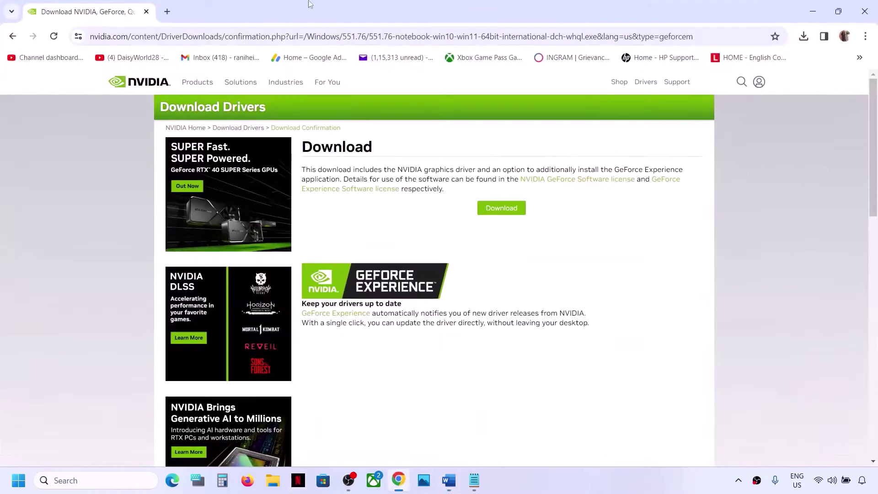
pyautogui.click(170, 11)
pyautogui.hotkey('ctrl', 'v')
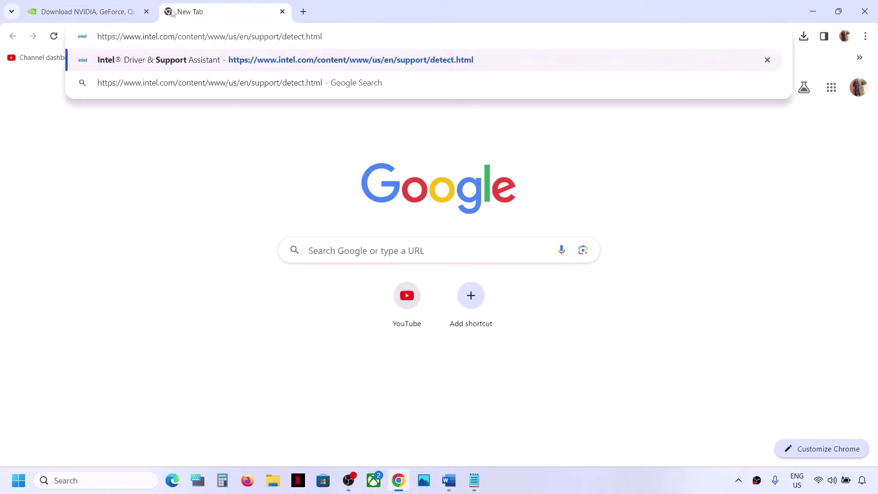
pyautogui.press('Return')
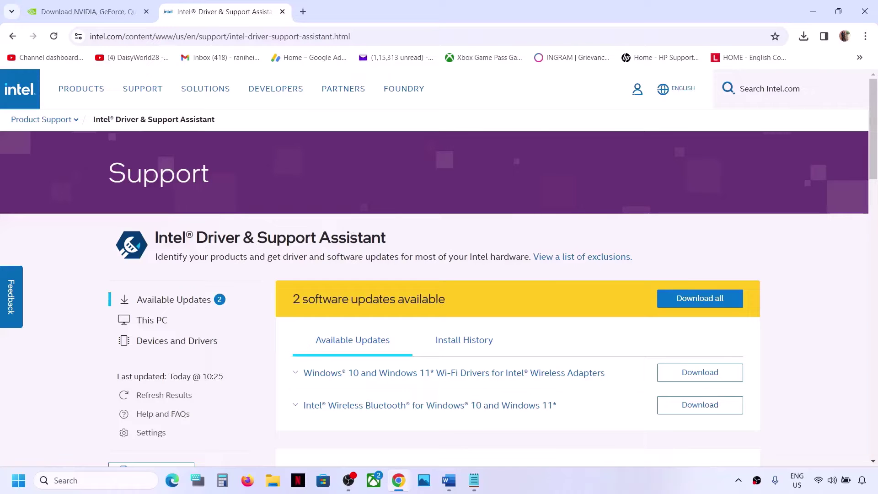
# - Download all available updates in Intel Driver & Support Assistant and start installing all of them
pyautogui.scroll(-2, 468, 256)
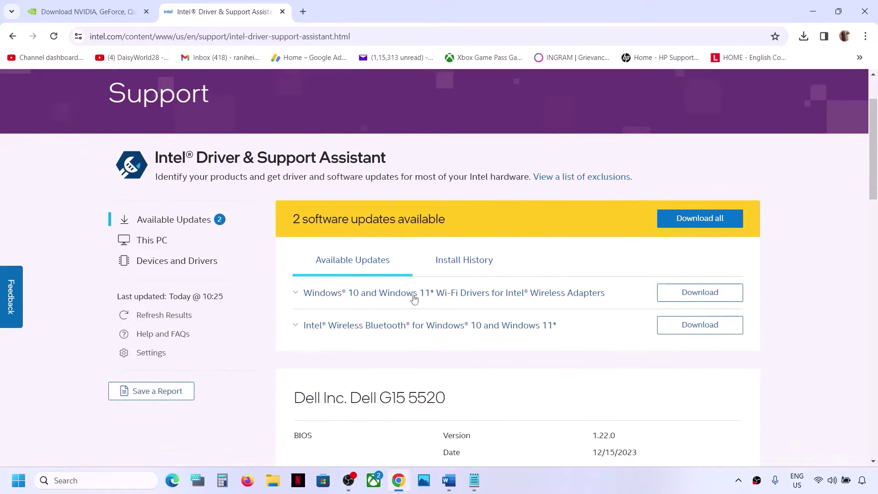
pyautogui.click(693, 225)
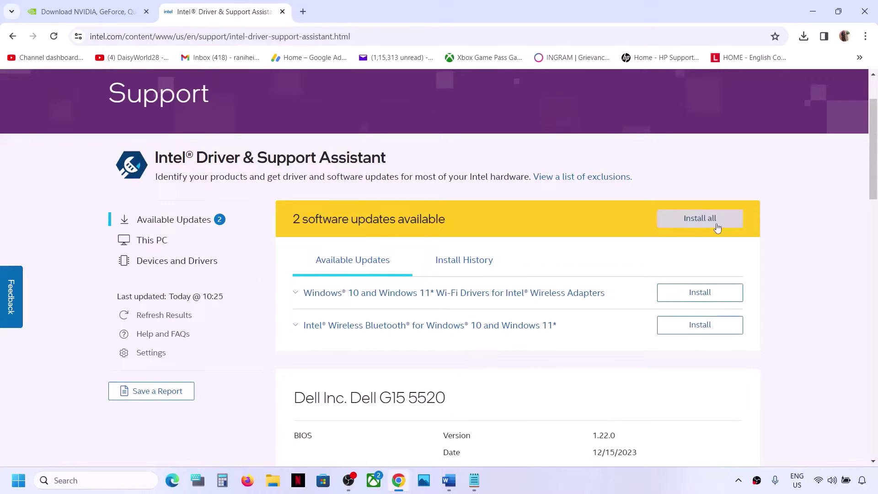
pyautogui.click(716, 223)
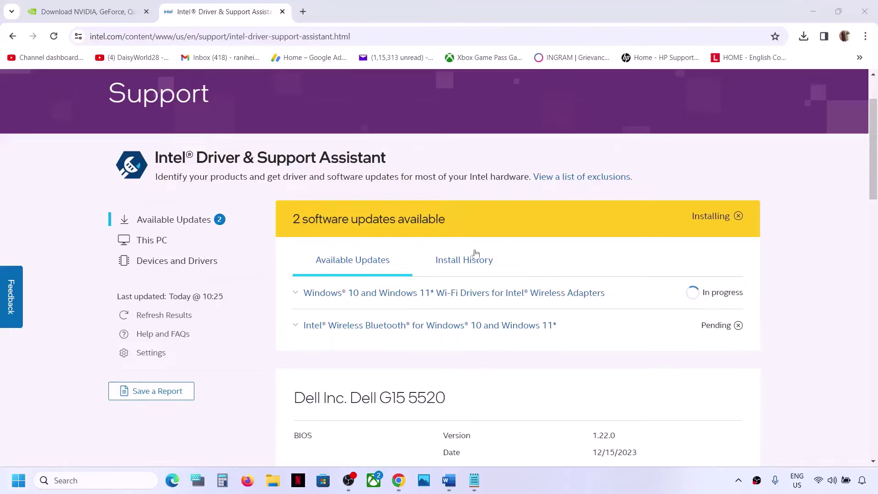
# - Proceed through the Intel Software Installer and start installing the Intel PROSet/Wireless Wi-Fi Software
pyautogui.click(511, 343)
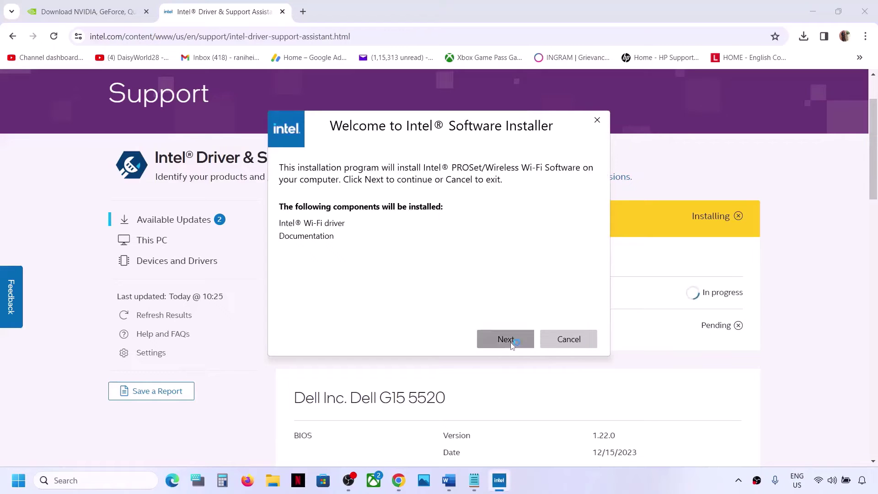
pyautogui.click(354, 315)
pyautogui.click(493, 330)
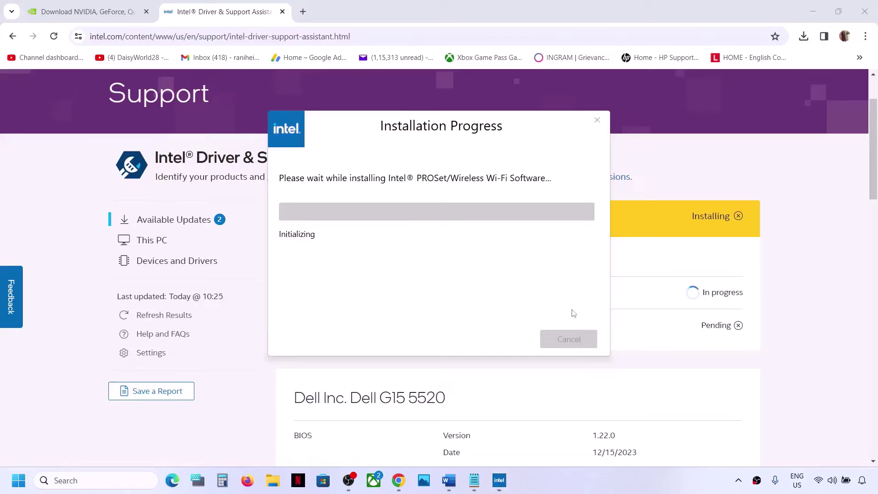
pyautogui.click(793, 329)
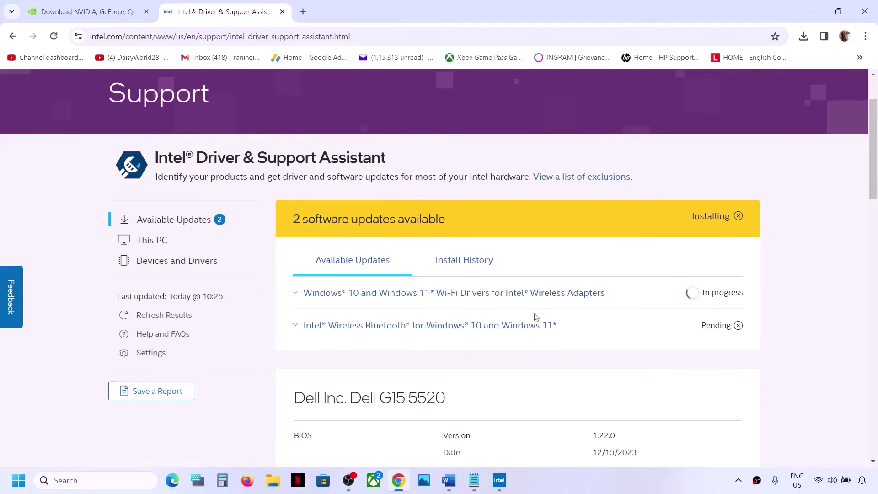
# - Show where Restart is found among the Windows power options, and dismiss the options without restarting
pyautogui.click(17, 491)
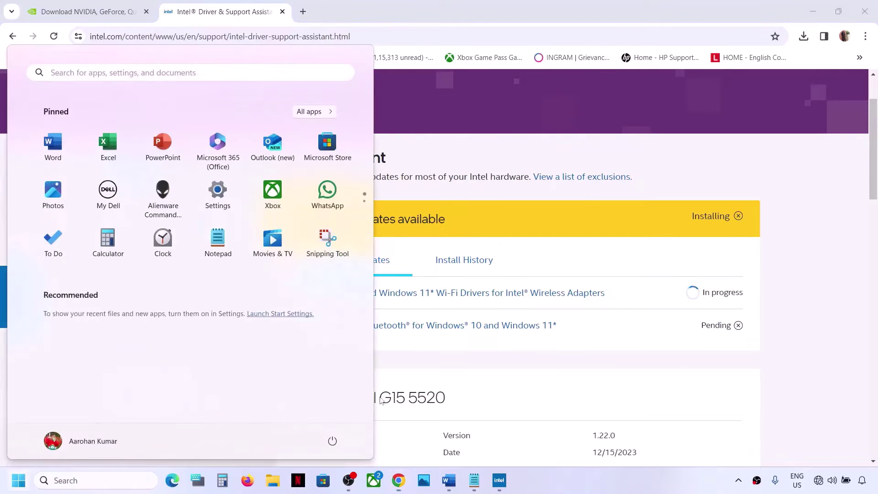
pyautogui.click(332, 440)
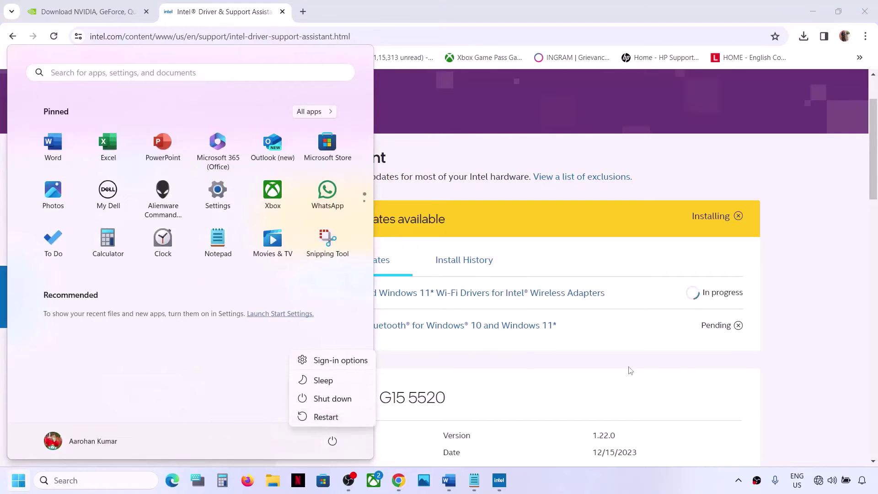
pyautogui.press('Escape')
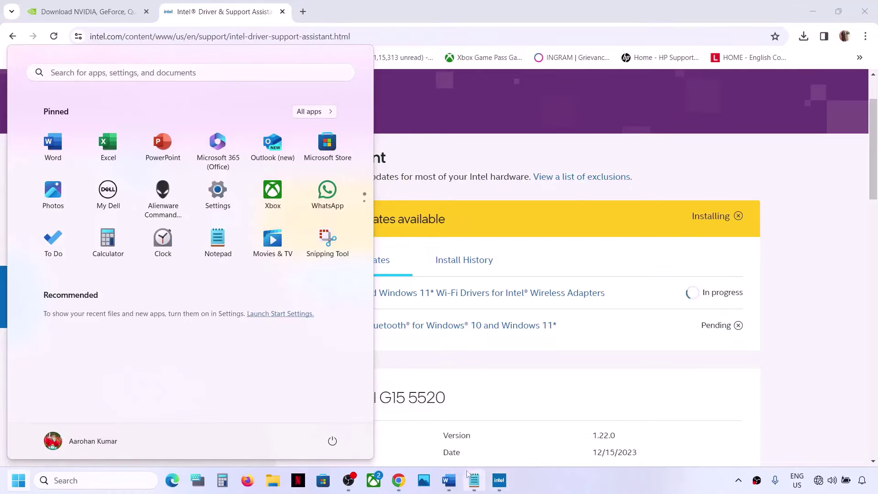
# - Return to the Word document and highlight the Step 5 heading text "Run SFC & DISM Command"
pyautogui.click(449, 480)
pyautogui.scroll(-3, 300, 305)
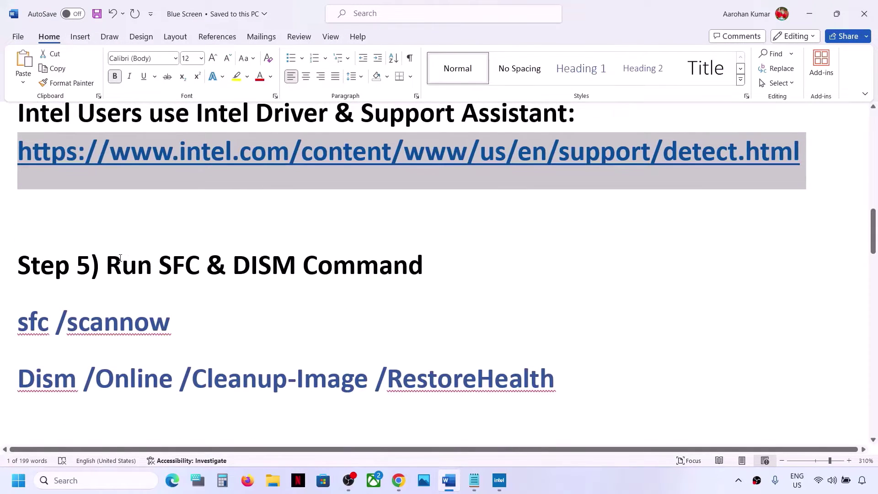
pyautogui.moveTo(119, 257); pyautogui.dragTo(423, 268)
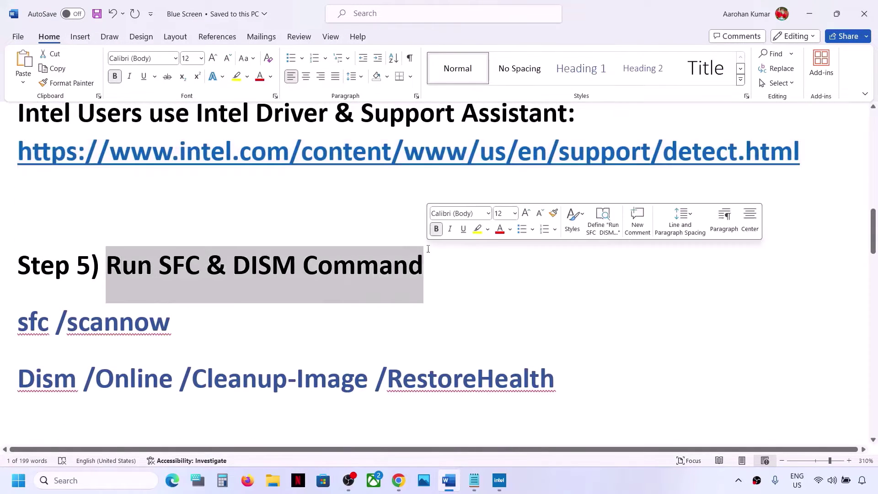
# - Search Windows for cmd and open Command Prompt as administrator
pyautogui.click(68, 479)
pyautogui.write('cmd')
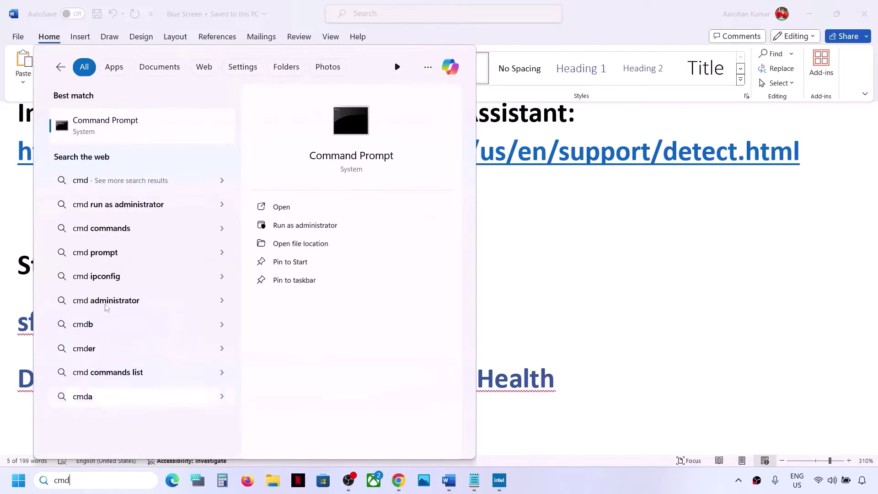
pyautogui.rightClick(114, 136)
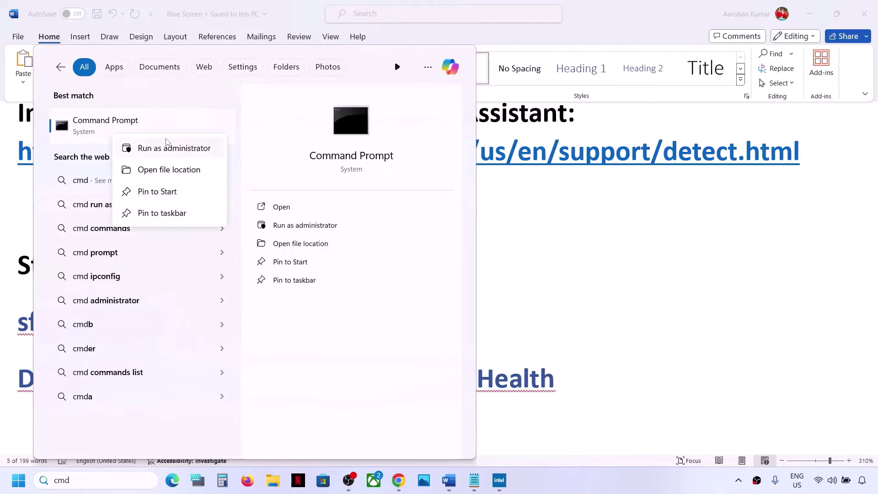
pyautogui.click(157, 148)
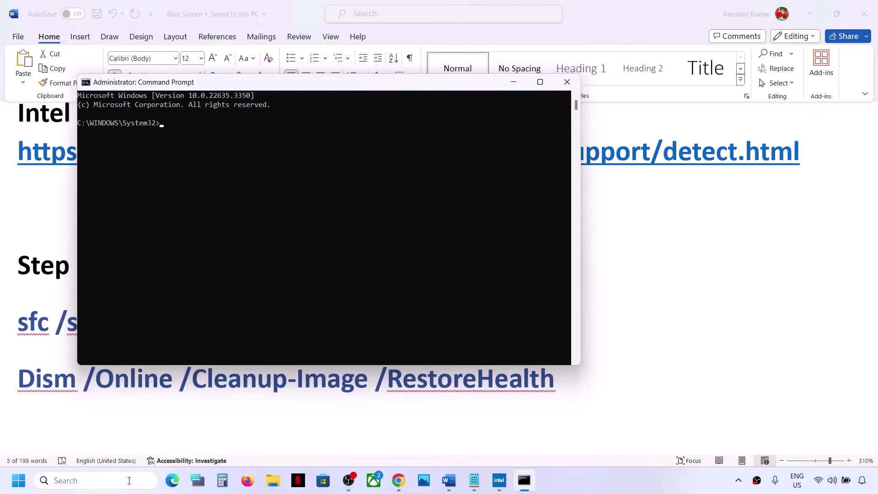
pyautogui.click(129, 480)
pyautogui.write('cmd')
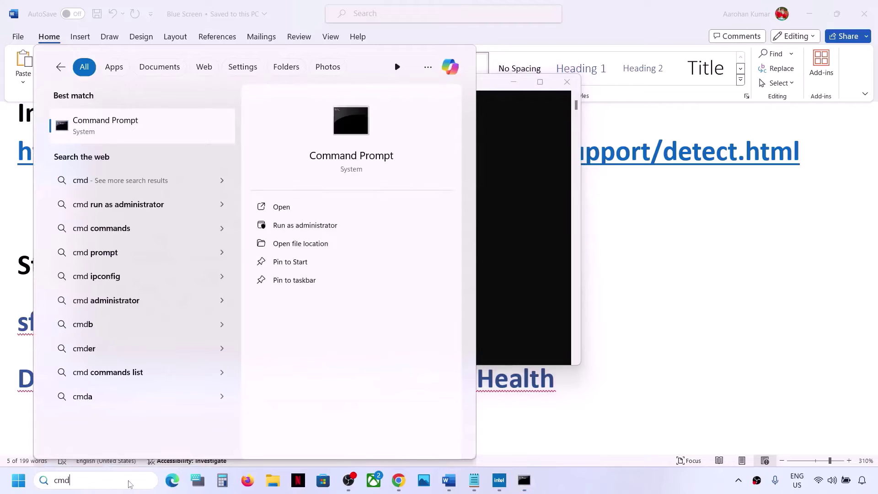
pyautogui.rightClick(136, 136)
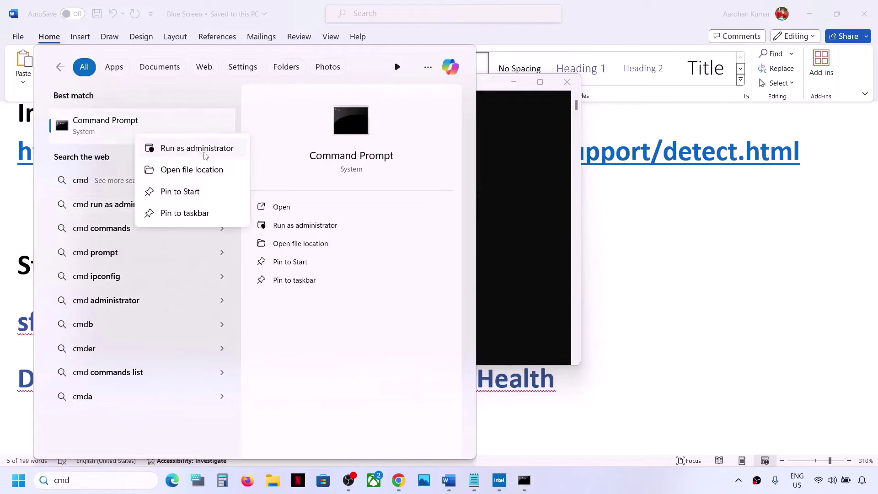
pyautogui.click(530, 206)
pyautogui.click(392, 214)
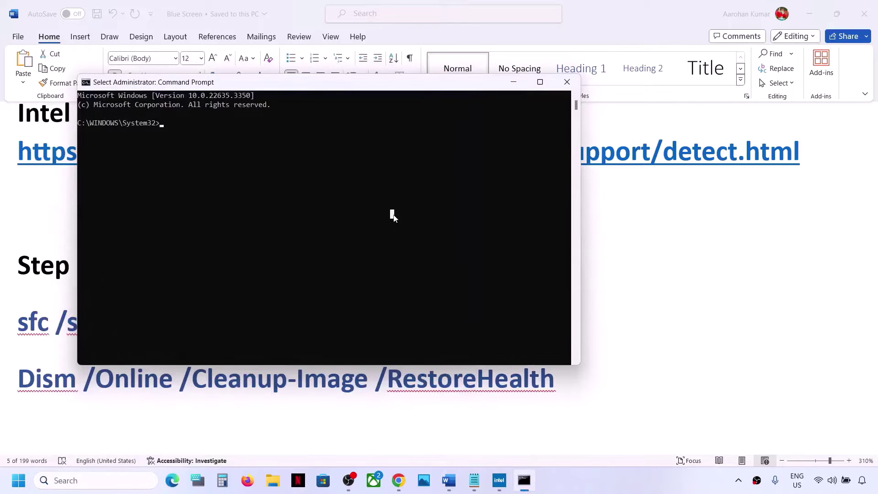
# - Copy the sfc /scannow command from the Word document and run it in the administrator Command Prompt
pyautogui.hotkey('alt', 'Tab')
pyautogui.doubleClick(99, 326)
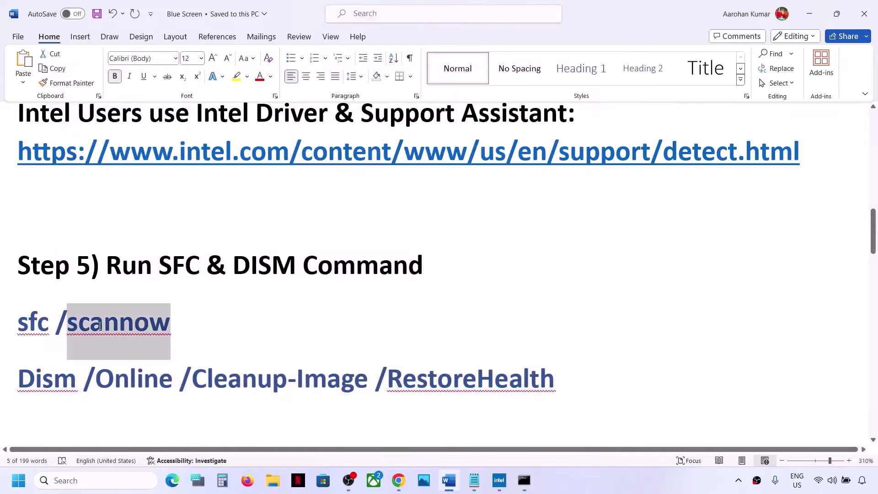
pyautogui.click(182, 318)
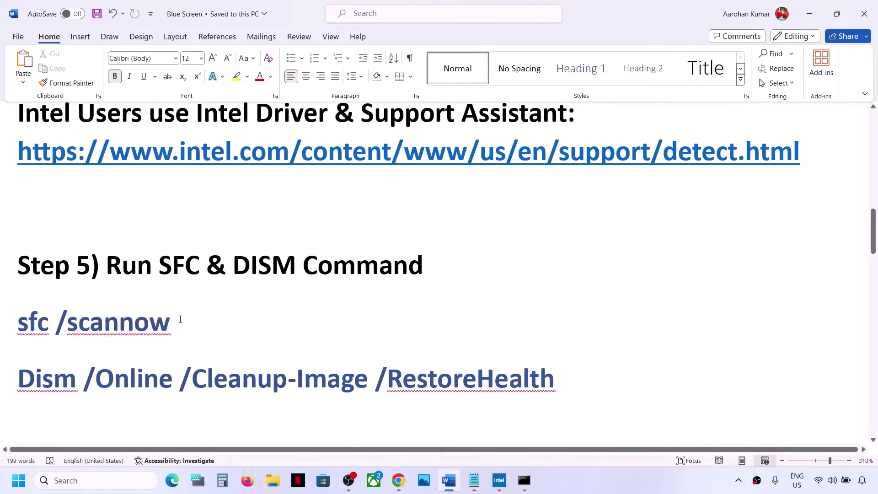
pyautogui.tripleClick(180, 319)
pyautogui.hotkey('alt', 'Tab')
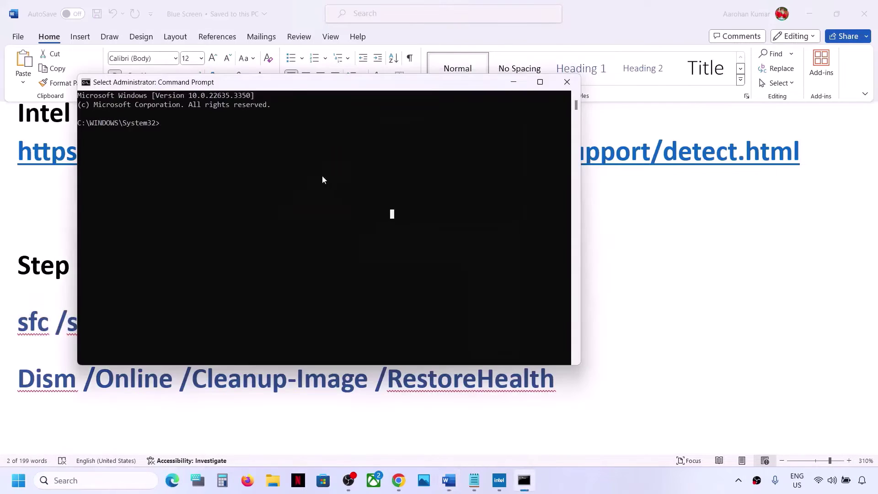
pyautogui.rightClick(299, 179)
pyautogui.press('Return')
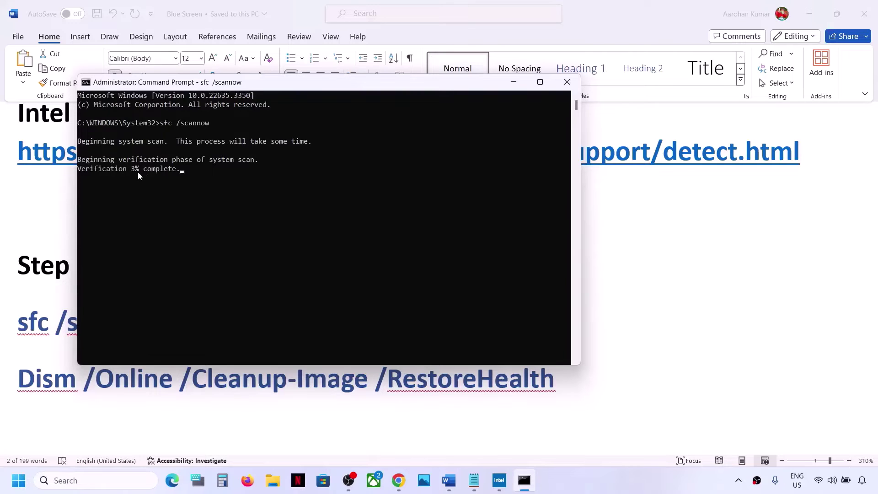
# - Copy the command Dism /Online /Cleanup-Image /RestoreHealth from the Word document and return to the Command Prompt window
pyautogui.hotkey('alt', 'Tab')
pyautogui.click(192, 376)
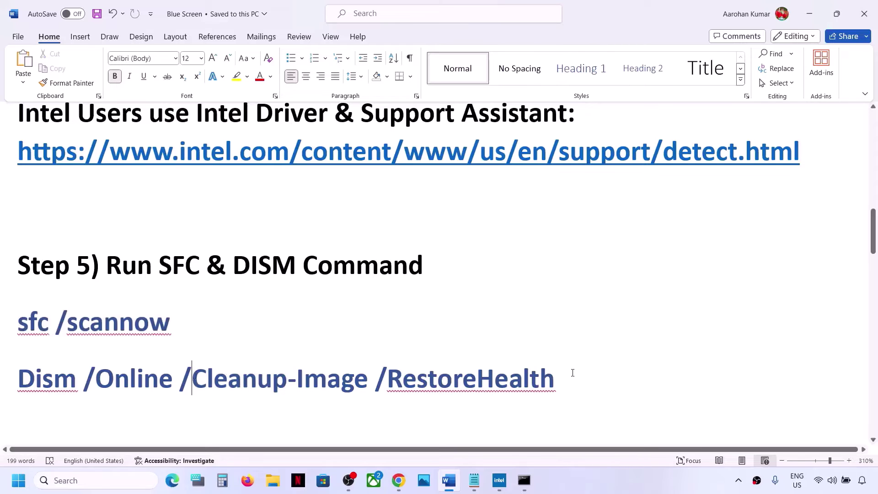
pyautogui.moveTo(573, 373); pyautogui.dragTo(18, 377)
pyautogui.rightClick(36, 378)
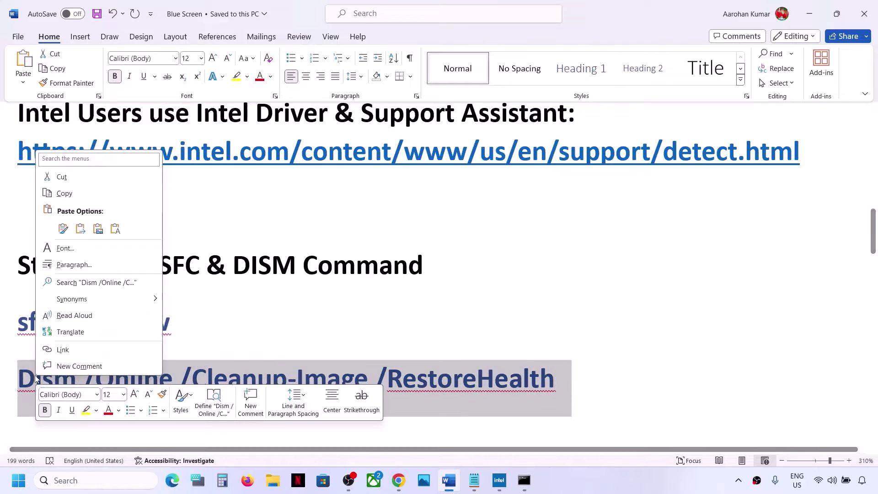
pyautogui.click(64, 194)
pyautogui.hotkey('alt', 'Tab')
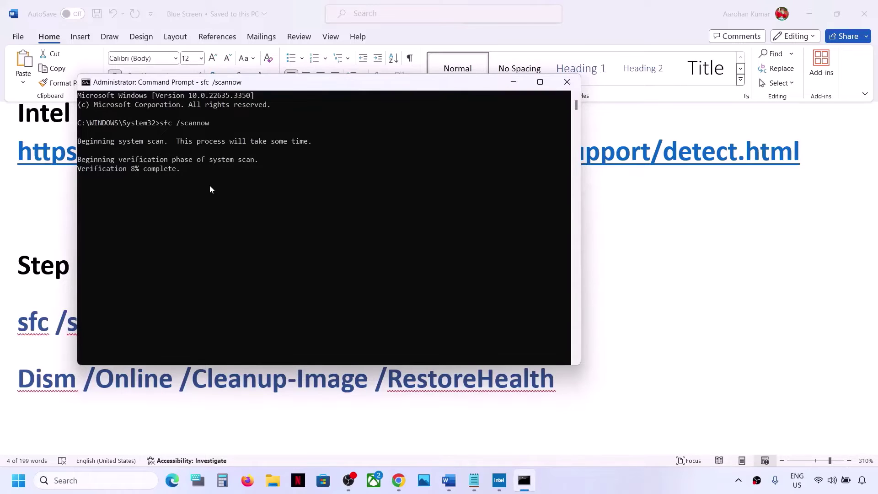
# - Go back to the Word document, show the Windows power options, and dismiss them without choosing one
pyautogui.hotkey('alt', 'Tab')
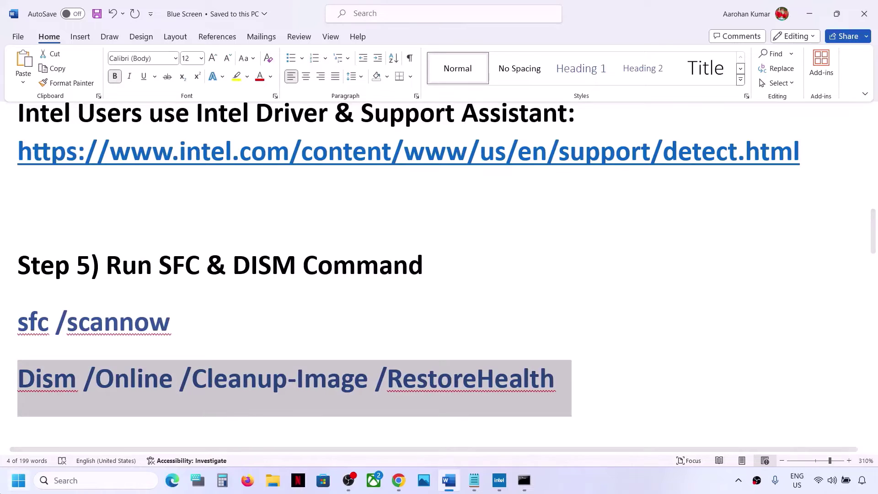
pyautogui.press('super')
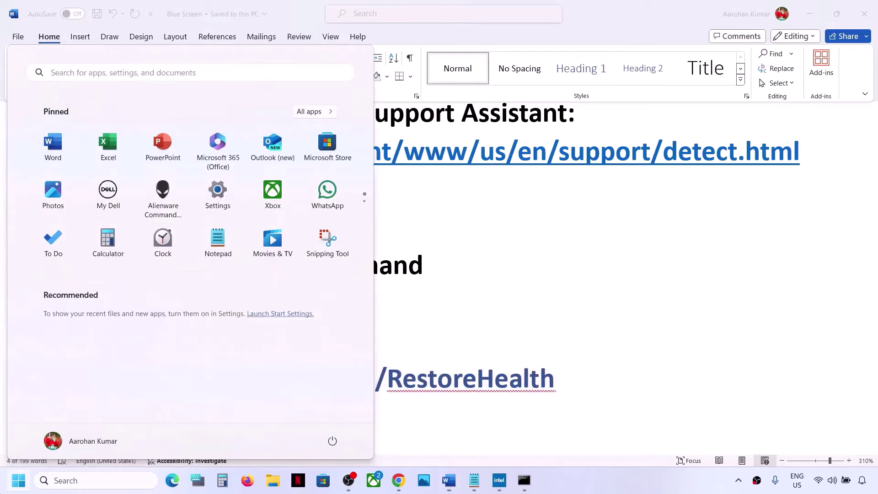
pyautogui.click(334, 445)
pyautogui.click(513, 353)
pyautogui.click(483, 343)
# - Find Step 6 in the Word document and highlight its heading text "Increase the Virtual Memory:"
pyautogui.scroll(-3, 484, 342)
pyautogui.scroll(-2, 484, 343)
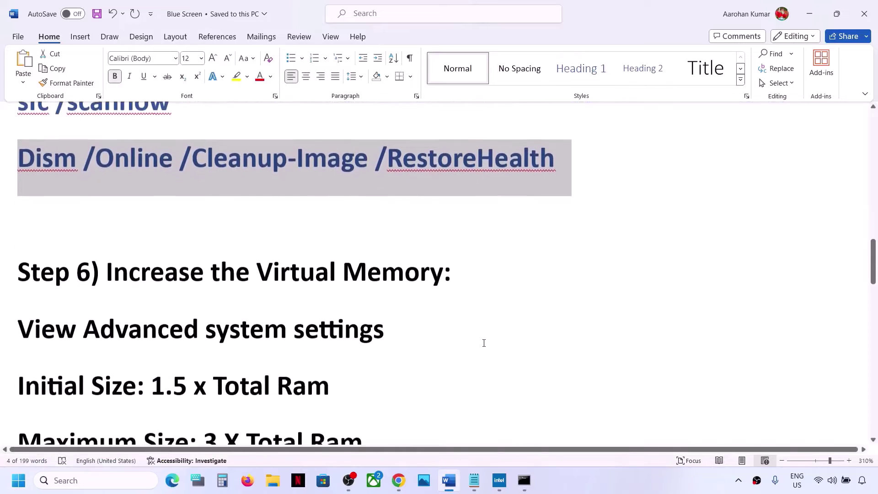
pyautogui.click(129, 254)
pyautogui.moveTo(106, 255); pyautogui.dragTo(450, 255)
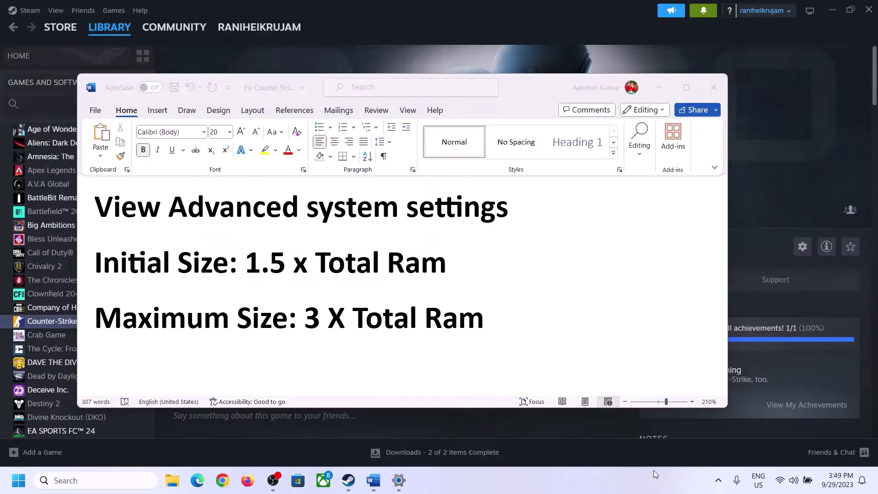
# - Use the document's text "View Advanced system settings" as a Windows search, open that result, and move the System Properties window aside
pyautogui.click(151, 213)
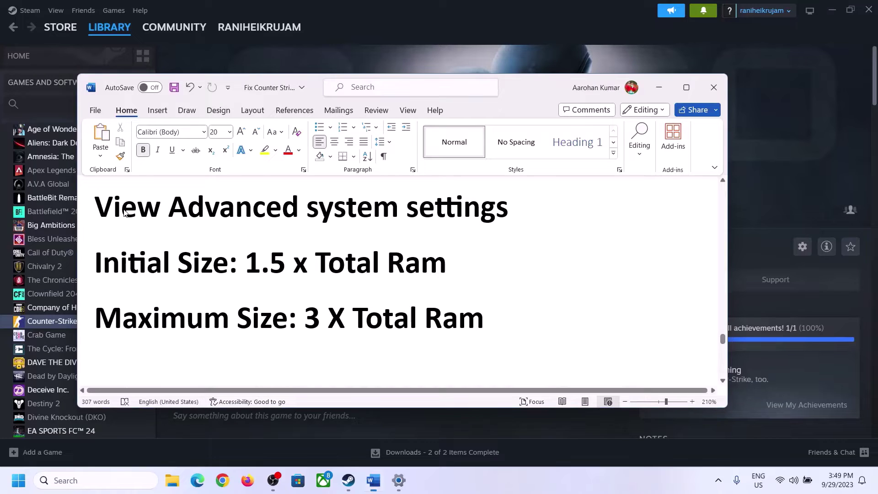
pyautogui.moveTo(95, 208); pyautogui.dragTo(479, 222)
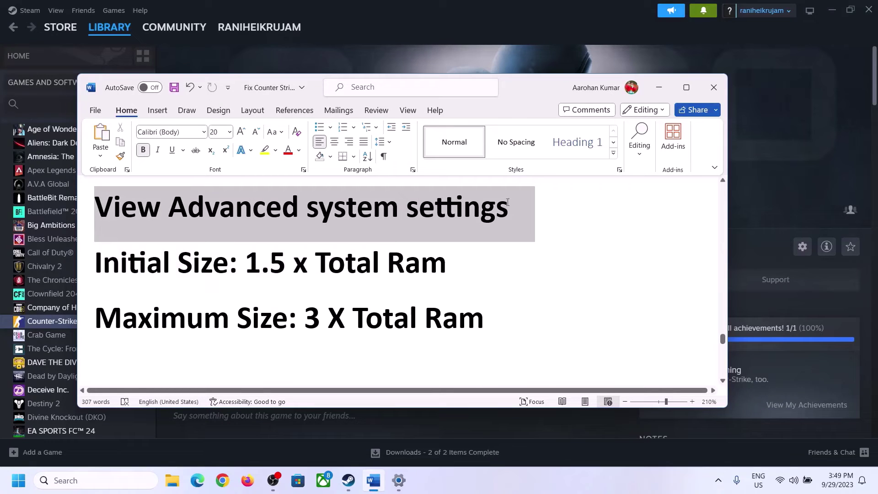
pyautogui.click(105, 480)
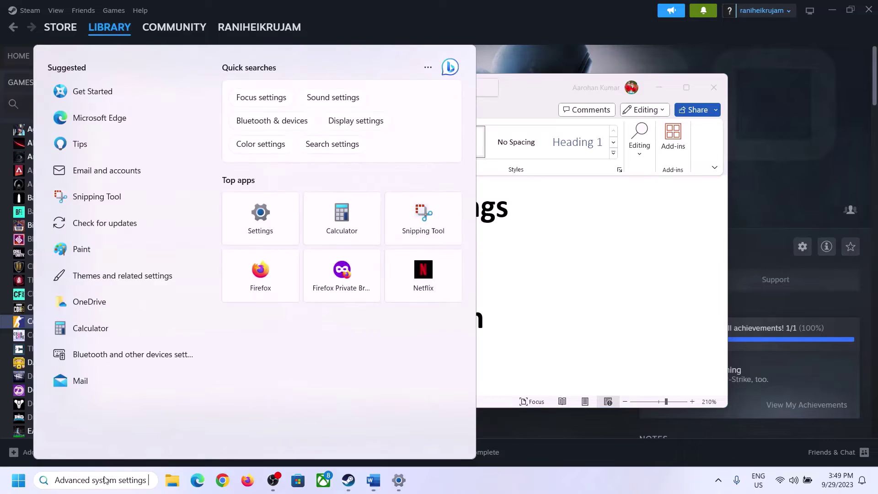
pyautogui.hotkey('ctrl', 'v')
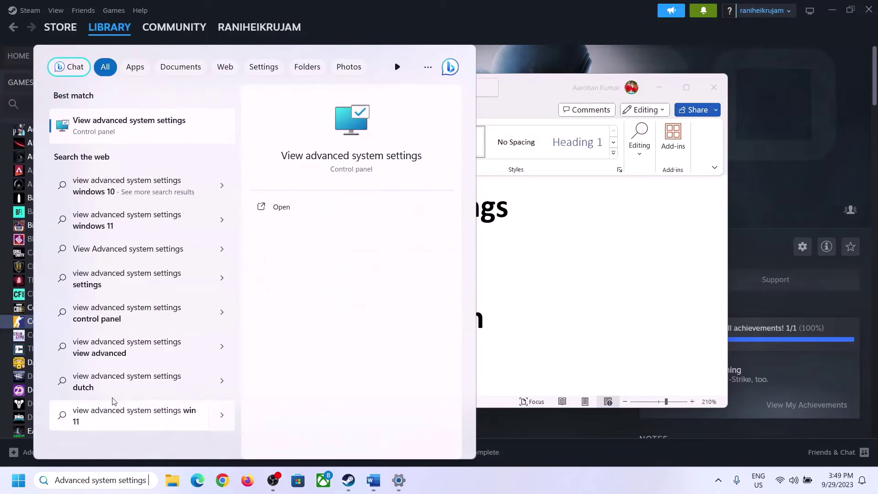
pyautogui.click(124, 133)
pyautogui.moveTo(178, 90); pyautogui.dragTo(392, 158)
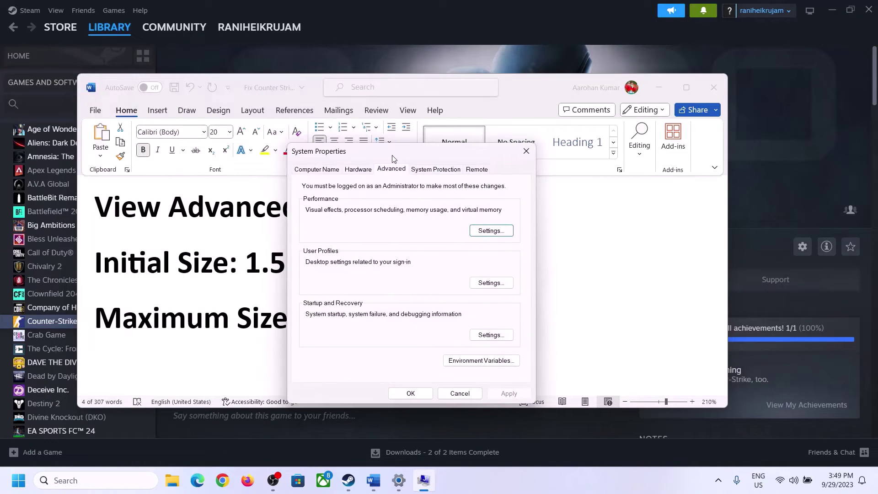
# - Open the Virtual Memory settings from the advanced Performance options
pyautogui.click(491, 231)
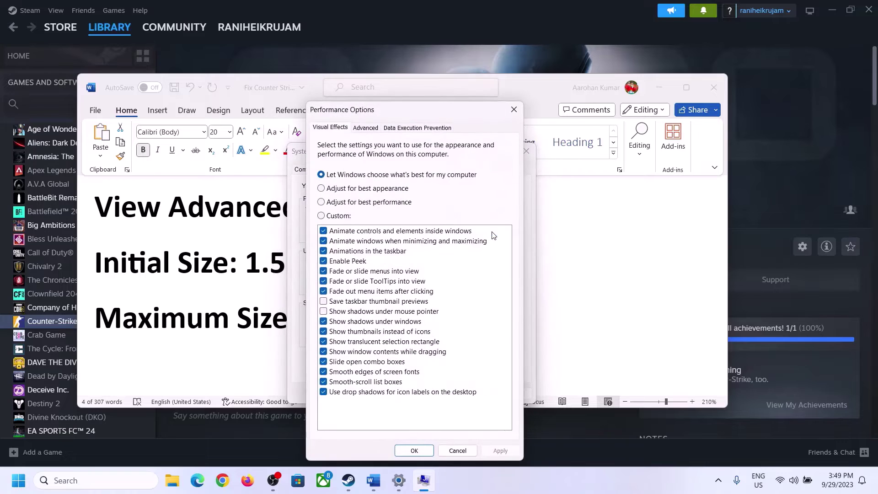
pyautogui.click(366, 128)
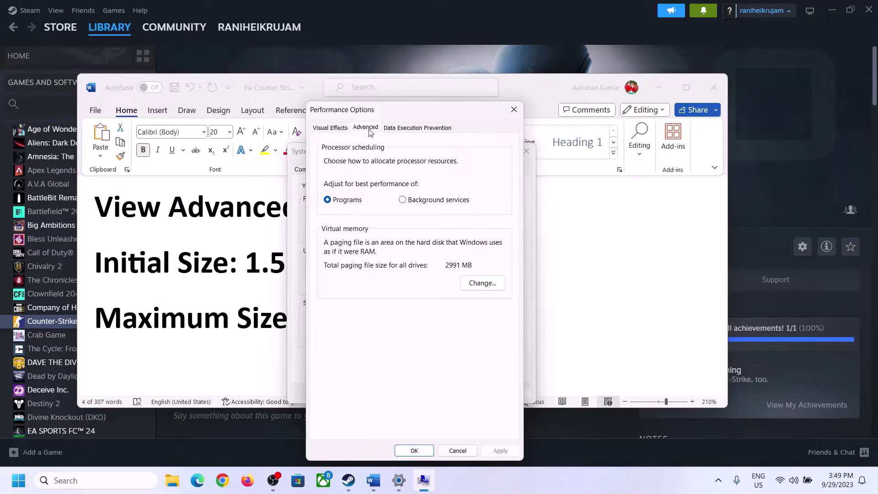
pyautogui.click(483, 283)
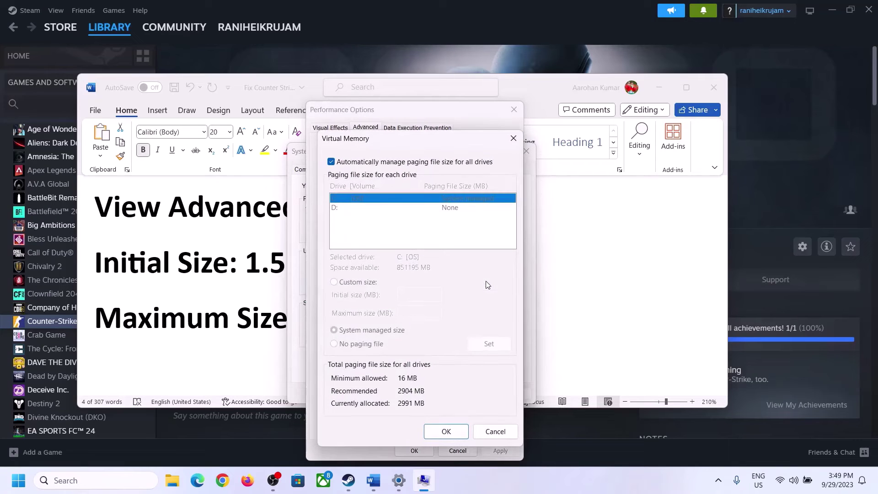
# - Turn off automatic paging file management, select Custom size for drive C:, and consult the Initial Size formula in the Word document
pyautogui.click(331, 162)
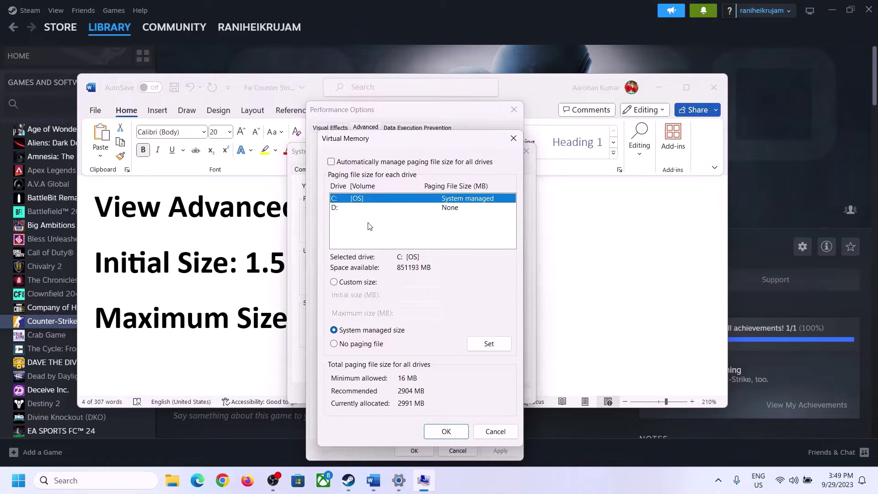
pyautogui.click(334, 282)
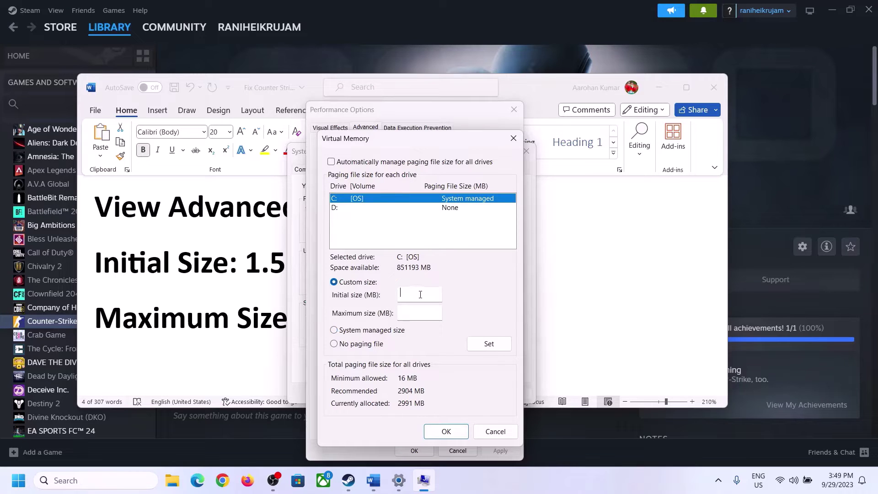
pyautogui.click(242, 274)
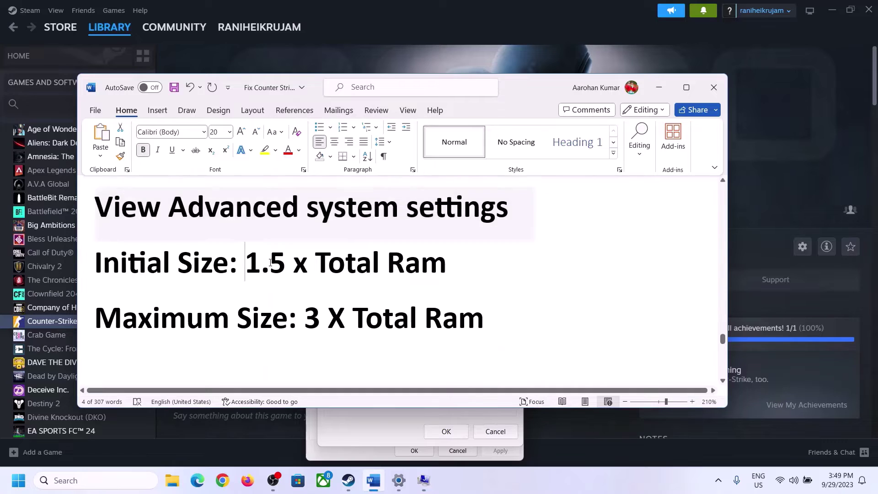
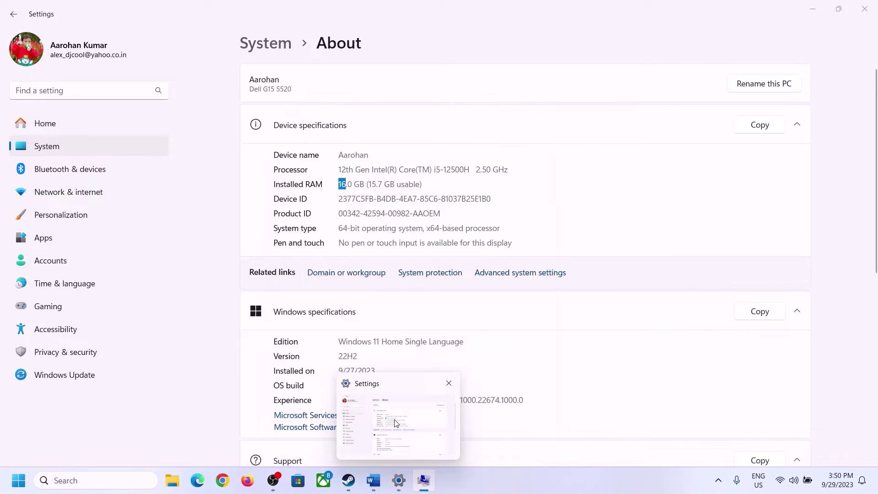
# - Open the Calculator by running "calc", move it beside the Virtual Memory window, and check the Initial Size formula in the Word document
pyautogui.press('super+r')
pyautogui.write('c')
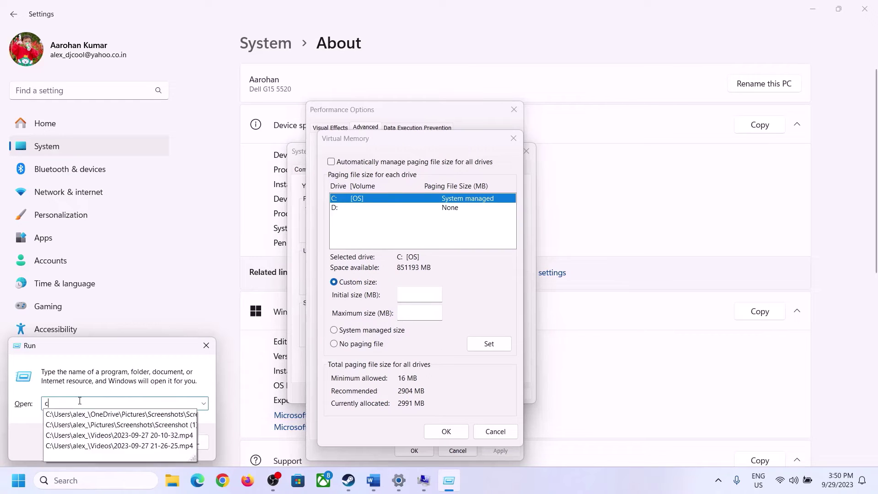
pyautogui.write('alc')
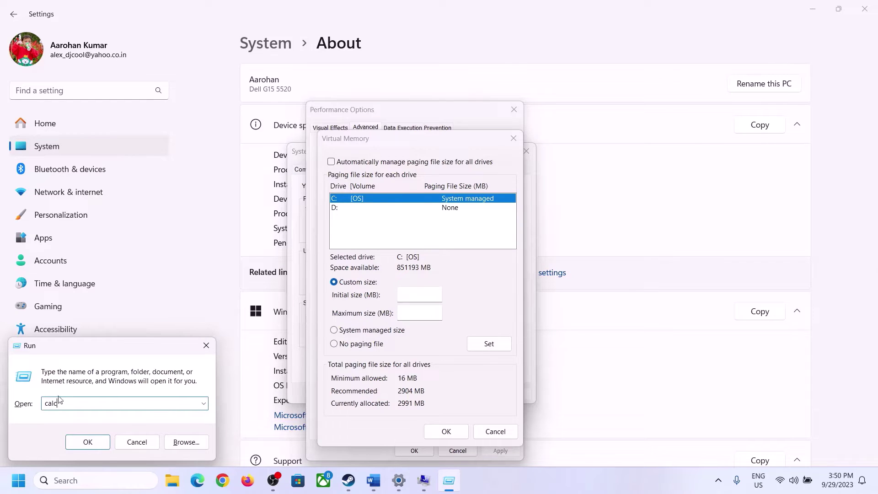
pyautogui.click(86, 442)
pyautogui.moveTo(107, 20); pyautogui.dragTo(638, 154)
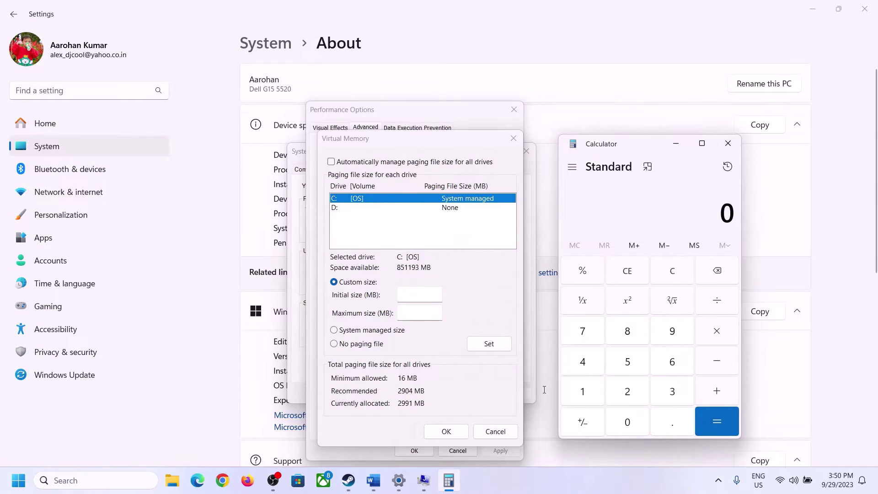
pyautogui.click(372, 487)
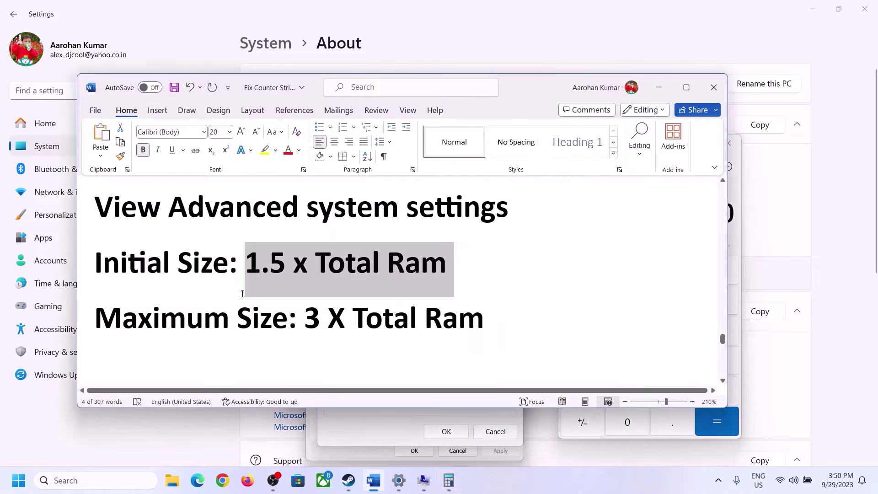
pyautogui.click(448, 480)
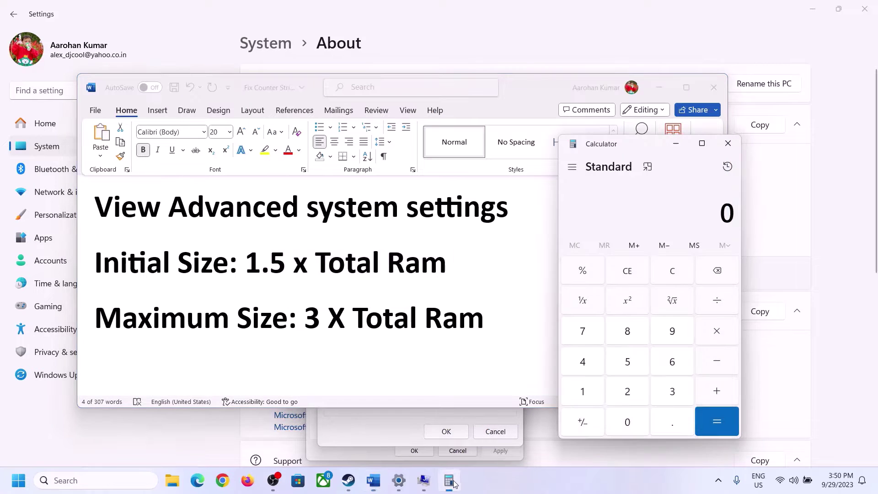
pyautogui.click(585, 393)
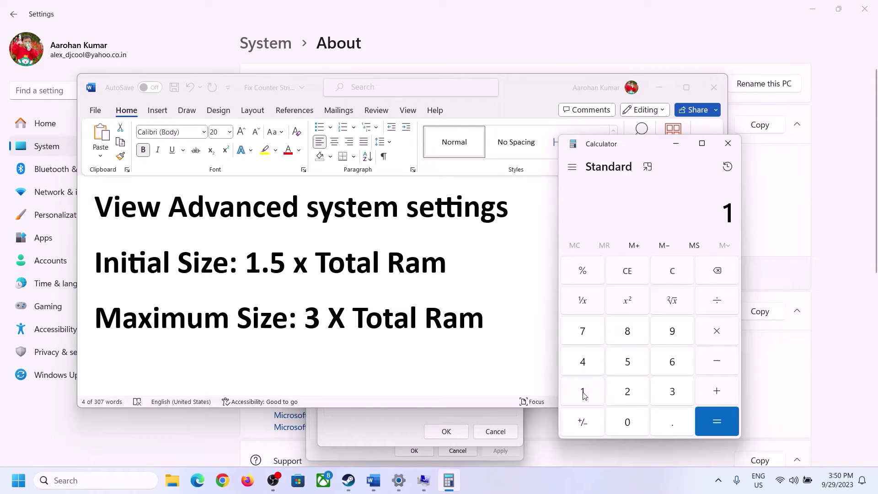
pyautogui.click(668, 369)
pyautogui.click(674, 279)
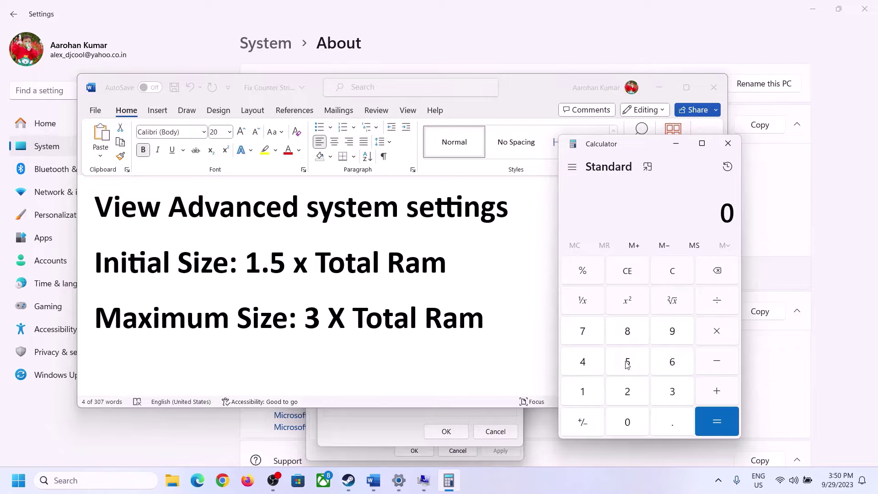
# - Convert the 16 GB of RAM to megabytes by calculating 16 × 1024 in the Calculator
pyautogui.click(590, 393)
pyautogui.click(659, 364)
pyautogui.click(716, 334)
pyautogui.click(582, 396)
pyautogui.click(629, 427)
pyautogui.click(628, 392)
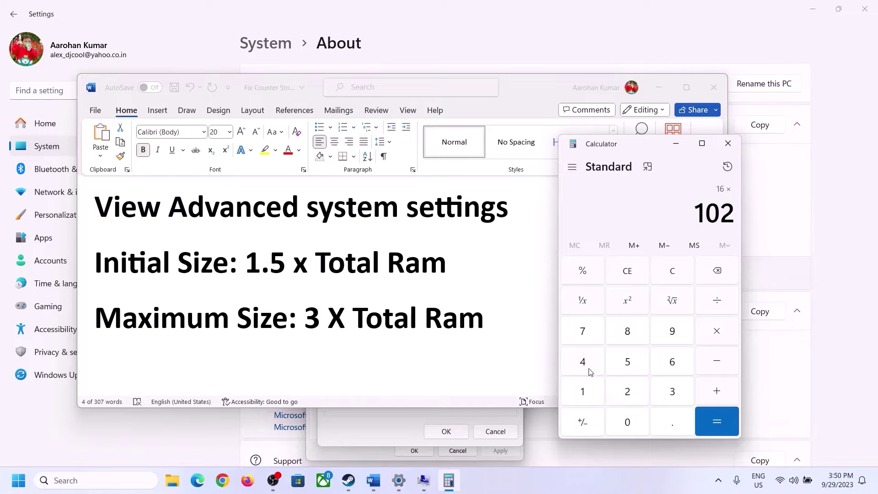
pyautogui.click(586, 366)
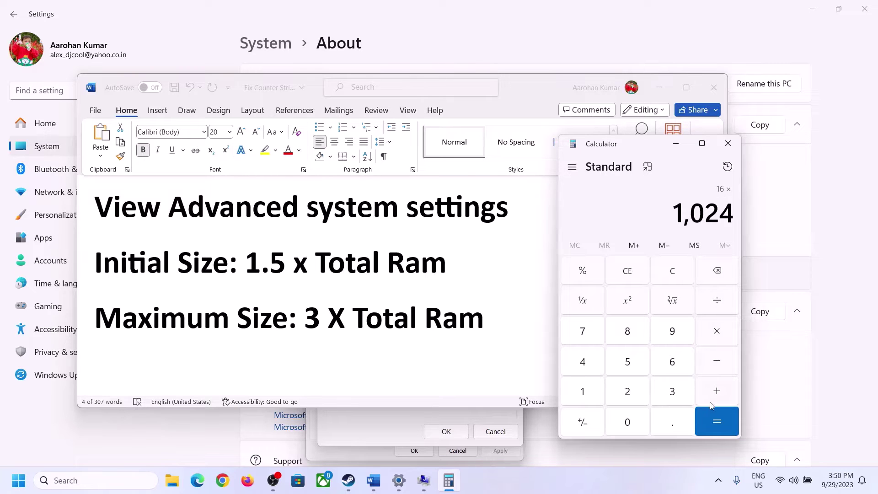
pyautogui.click(717, 425)
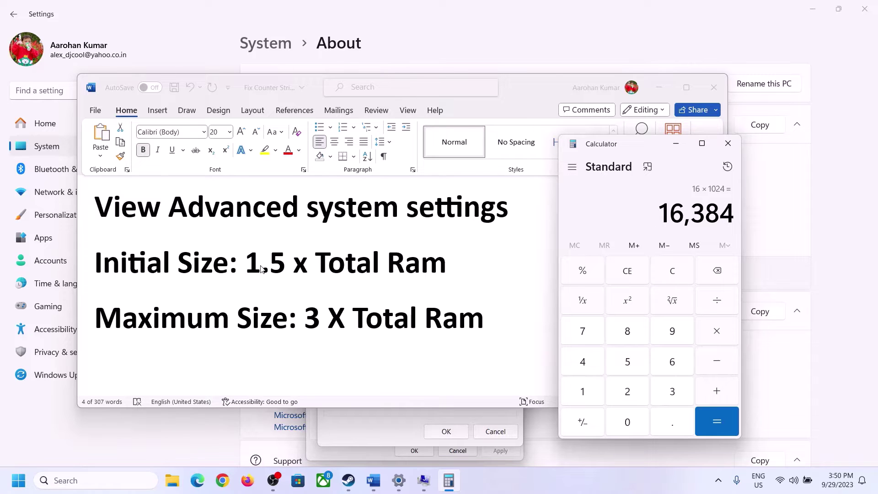
# - Multiply the converted RAM value by 1.5 to get the initial paging file size
pyautogui.click(718, 336)
pyautogui.click(583, 391)
pyautogui.click(670, 429)
pyautogui.click(627, 363)
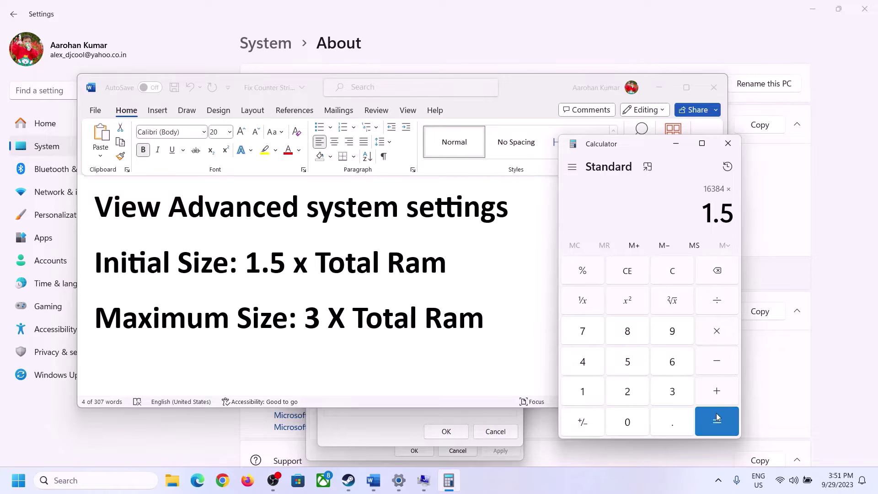
pyautogui.click(716, 420)
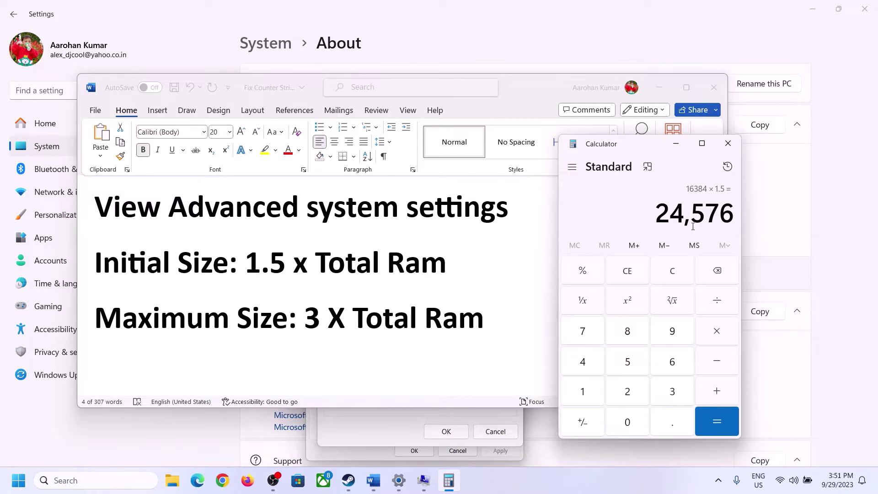
# - Set the custom initial size for drive C: to 24576 MB in the Virtual Memory settings
pyautogui.click(387, 426)
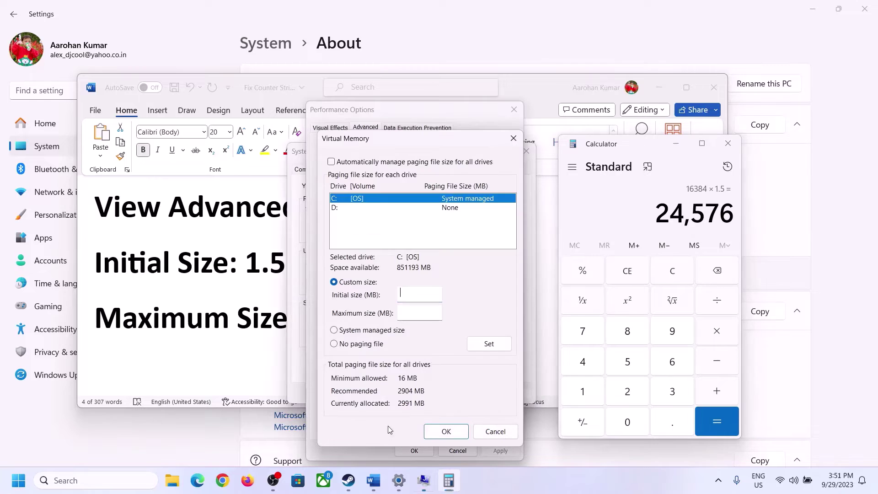
pyautogui.click(413, 293)
pyautogui.write('24576')
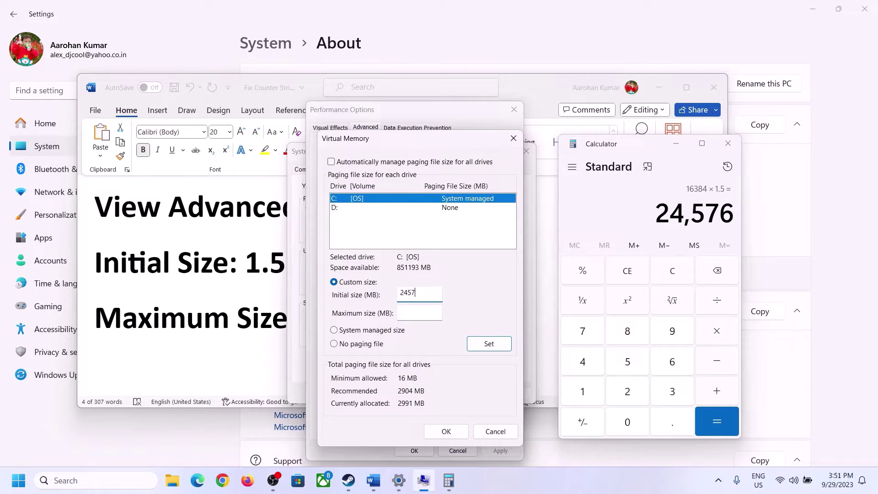
pyautogui.click(438, 314)
# - Check the Maximum Size formula in the Word document, clear the Calculator, and look up the installed RAM in Settings
pyautogui.hotkey('alt', 'Tab')
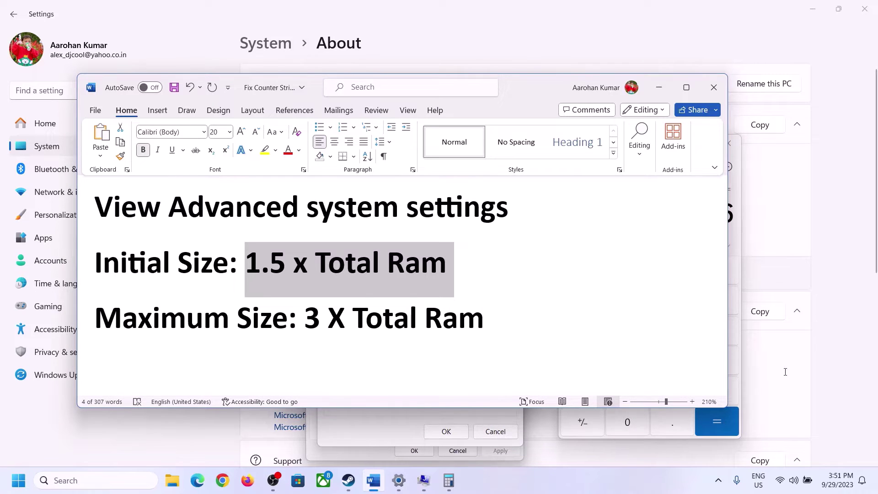
pyautogui.click(737, 236)
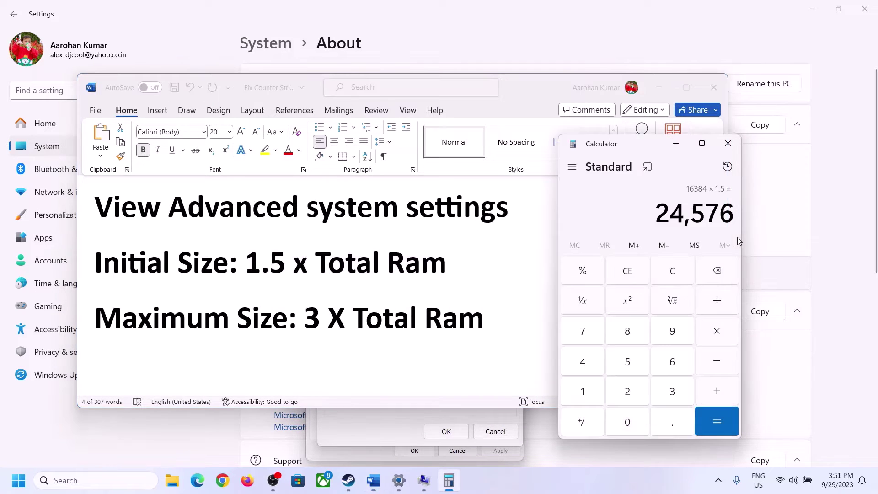
pyautogui.click(672, 271)
pyautogui.click(398, 480)
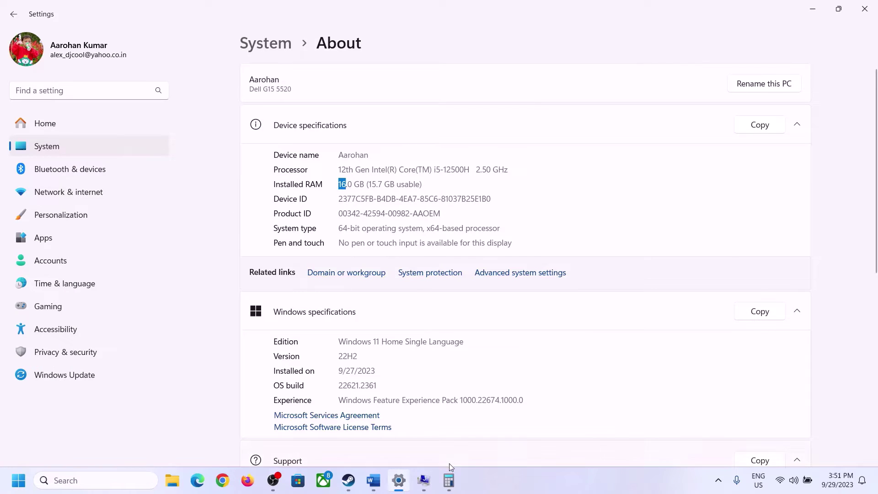
# - Return to the Calculator and calculate 16 × 1024 again for the maximum size
pyautogui.click(449, 478)
pyautogui.click(593, 389)
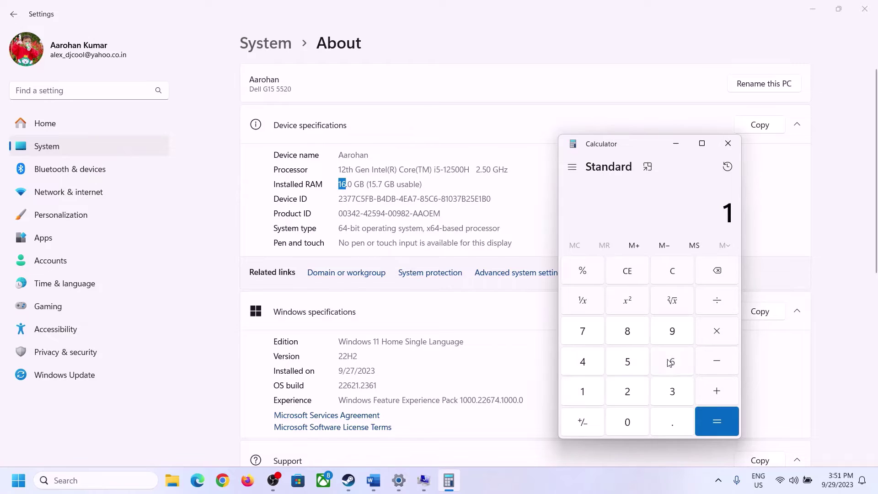
pyautogui.click(670, 363)
pyautogui.click(703, 334)
pyautogui.click(588, 388)
pyautogui.click(621, 417)
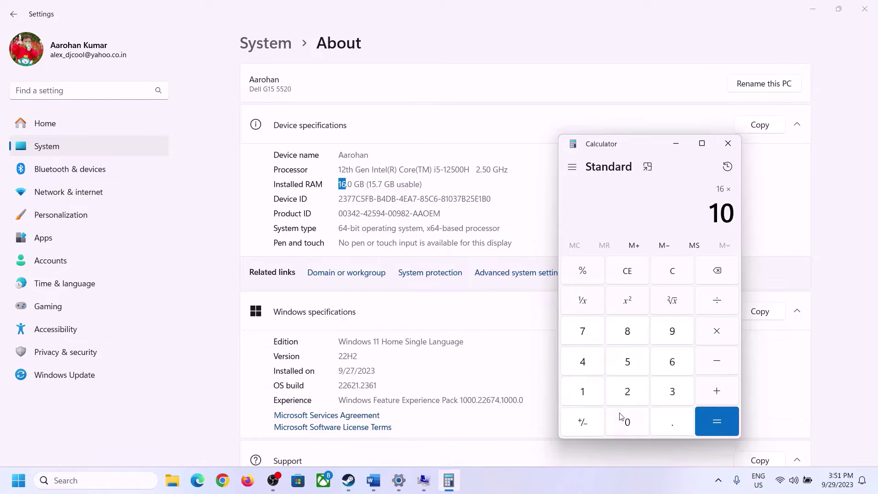
pyautogui.click(627, 390)
pyautogui.click(587, 365)
pyautogui.click(731, 419)
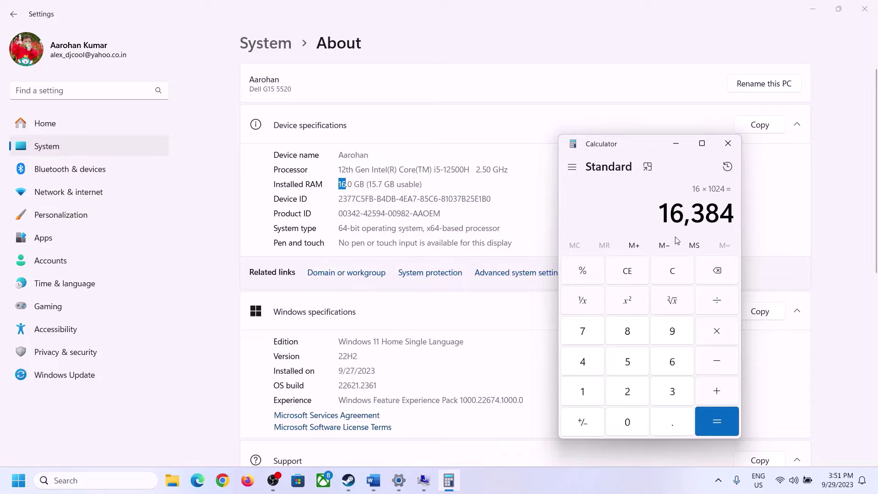
# - Consult the Maximum Size formula in the Word document and multiply the RAM value in megabytes by 3
pyautogui.click(373, 480)
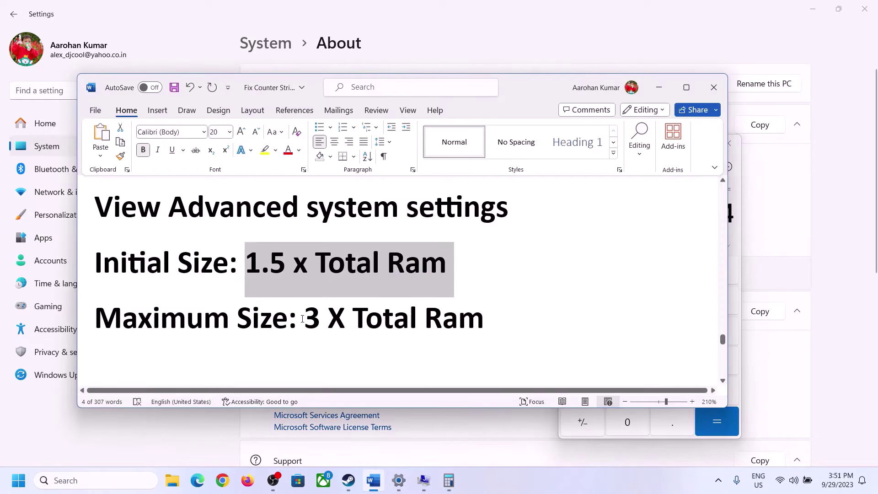
pyautogui.click(739, 240)
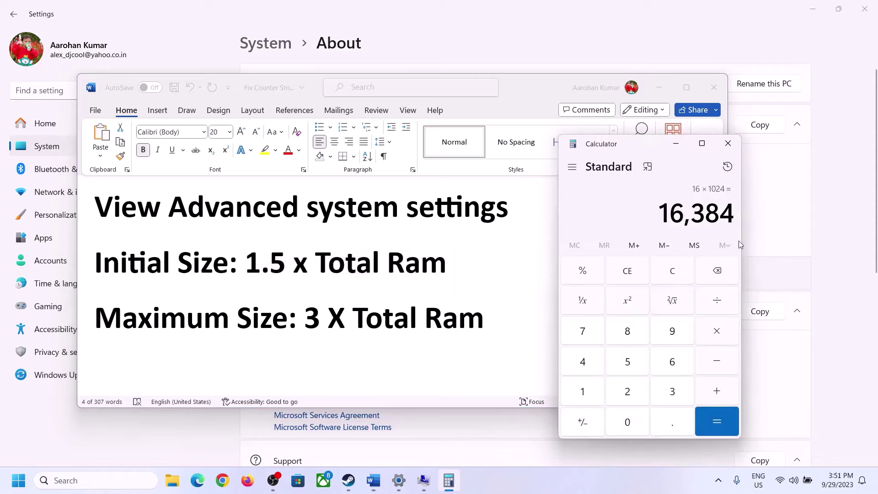
pyautogui.click(716, 331)
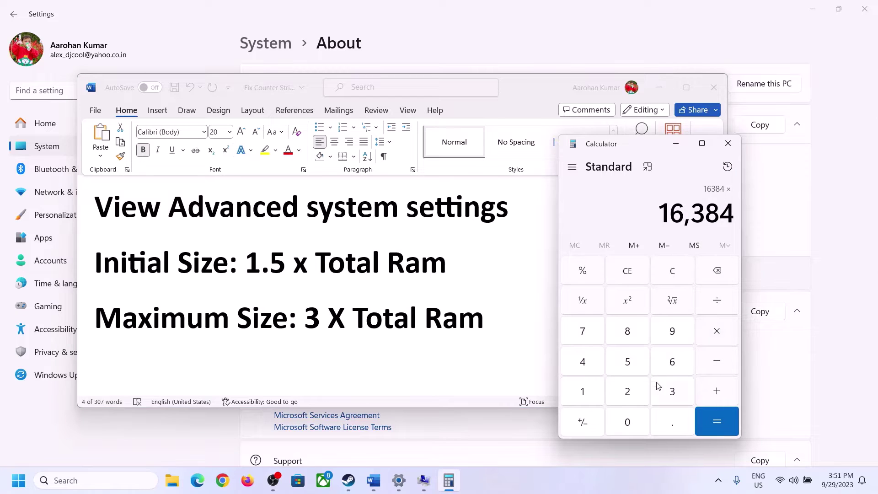
pyautogui.click(664, 392)
pyautogui.click(723, 419)
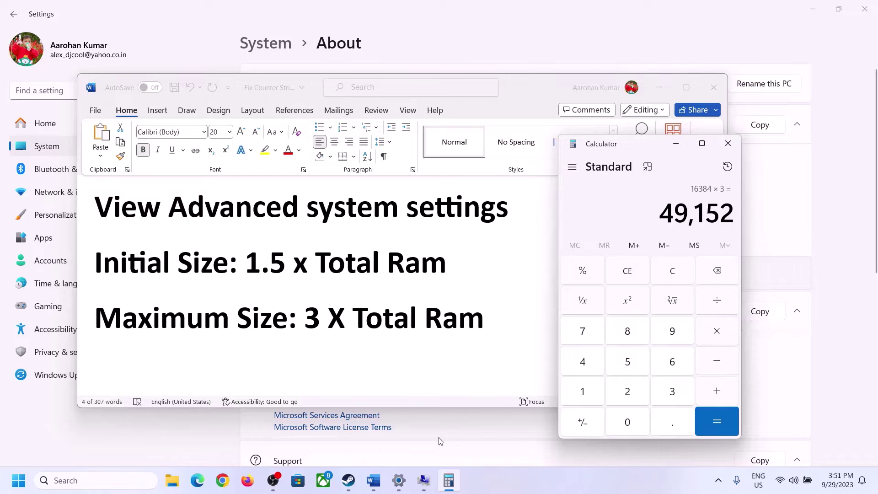
# - Set the custom maximum size to 49152 MB, assign the custom range to drive C:, and confirm the Virtual Memory settings
pyautogui.click(423, 480)
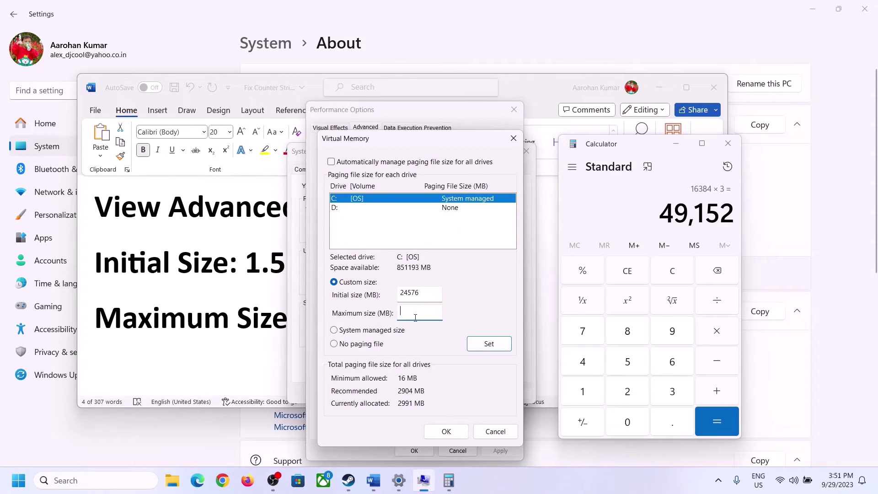
pyautogui.write('49152')
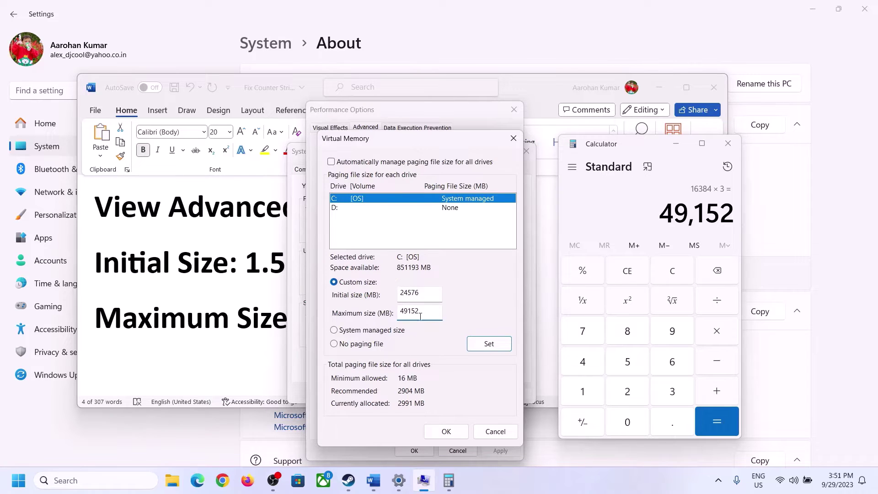
pyautogui.click(489, 344)
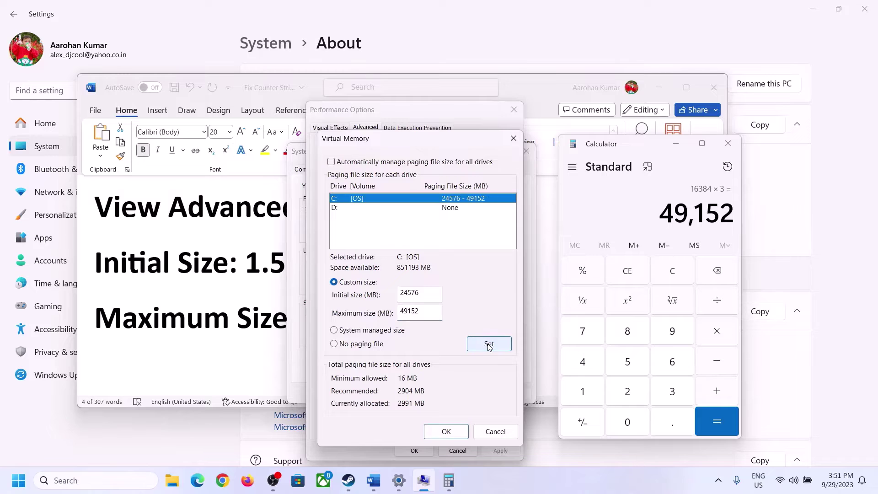
pyautogui.click(447, 431)
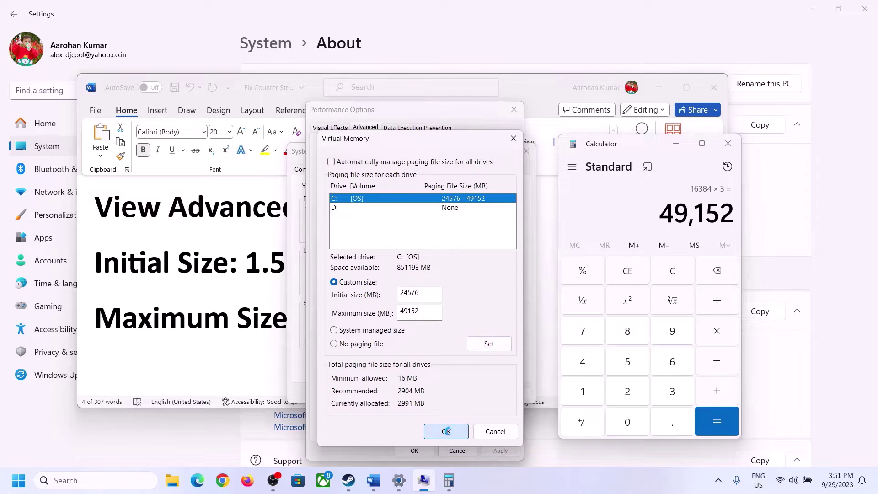
pyautogui.click(544, 281)
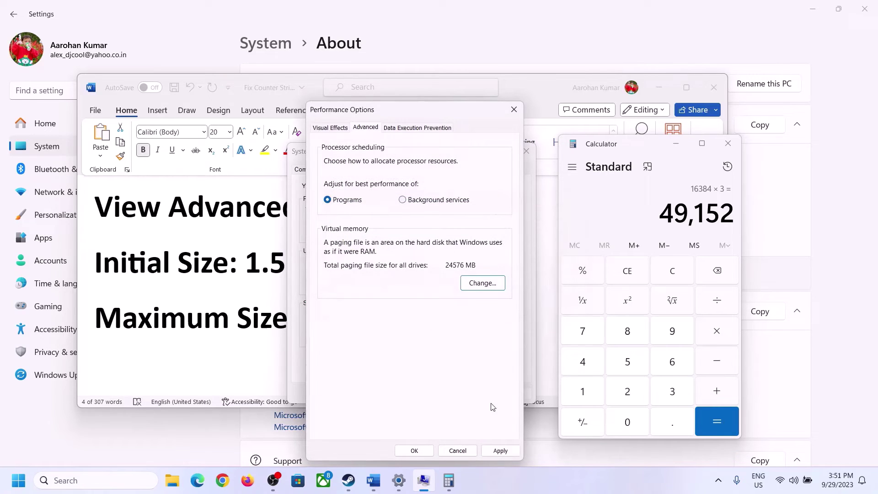
# - Apply and confirm the Performance Options and System Properties, and dismiss the restart prompt without restarting
pyautogui.click(500, 450)
pyautogui.click(414, 451)
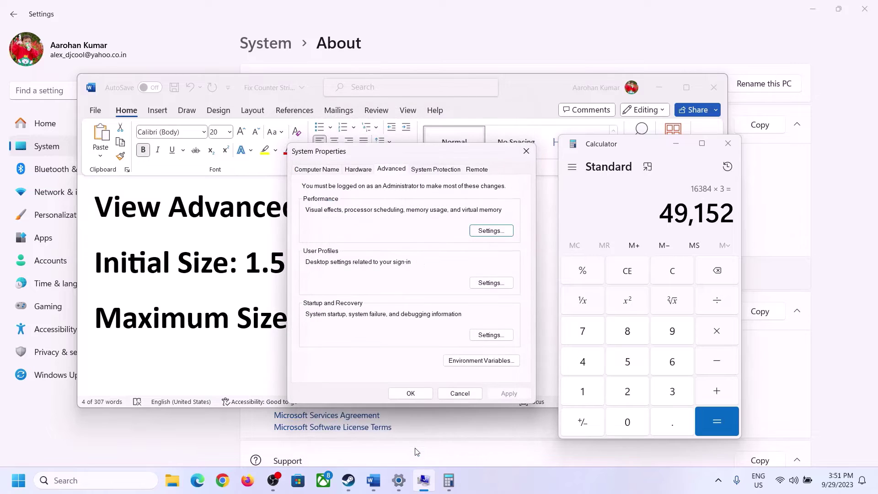
pyautogui.click(416, 392)
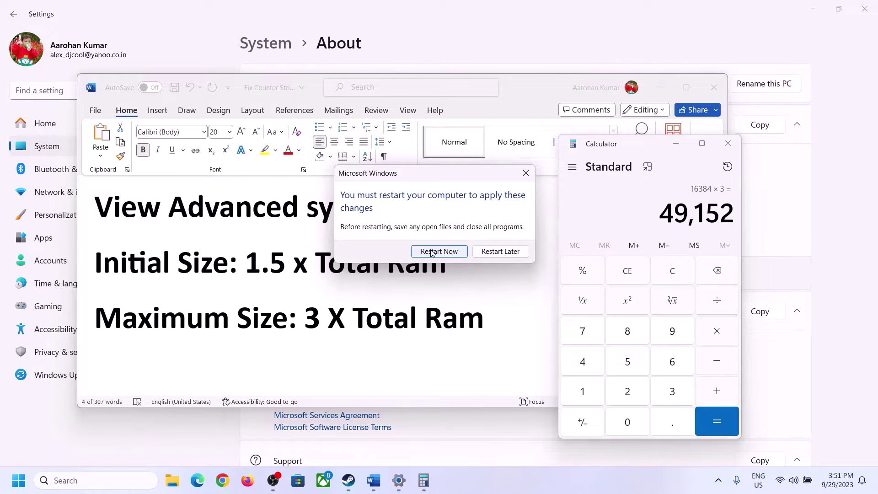
pyautogui.click(525, 173)
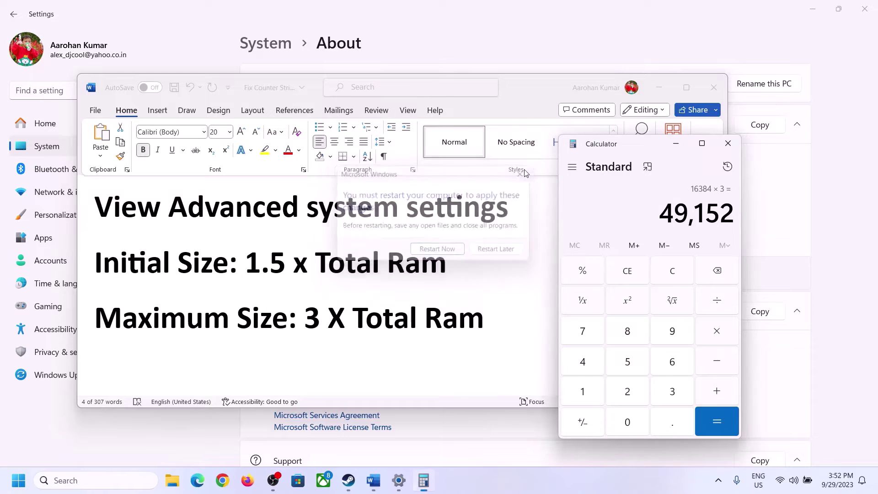
# - Find Step 7 in the Word document and highlight its heading text "Roll back Graphics Driver"
pyautogui.click(559, 493)
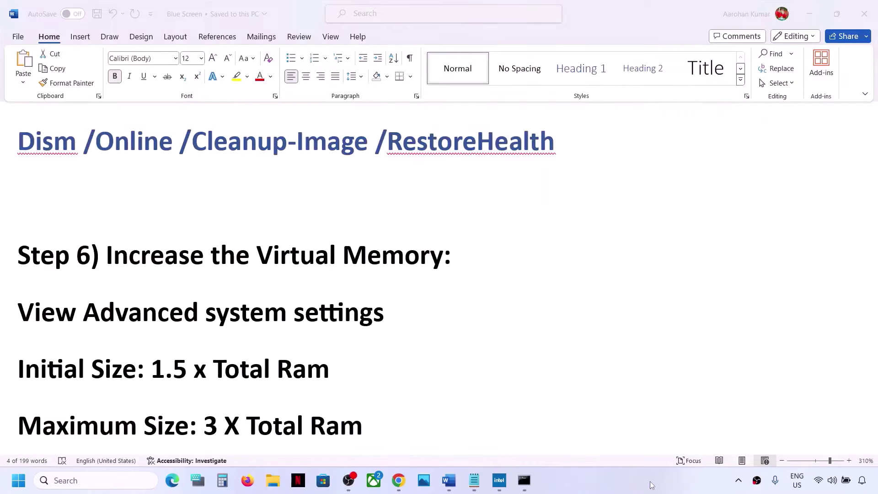
pyautogui.scroll(-5, 353, 291)
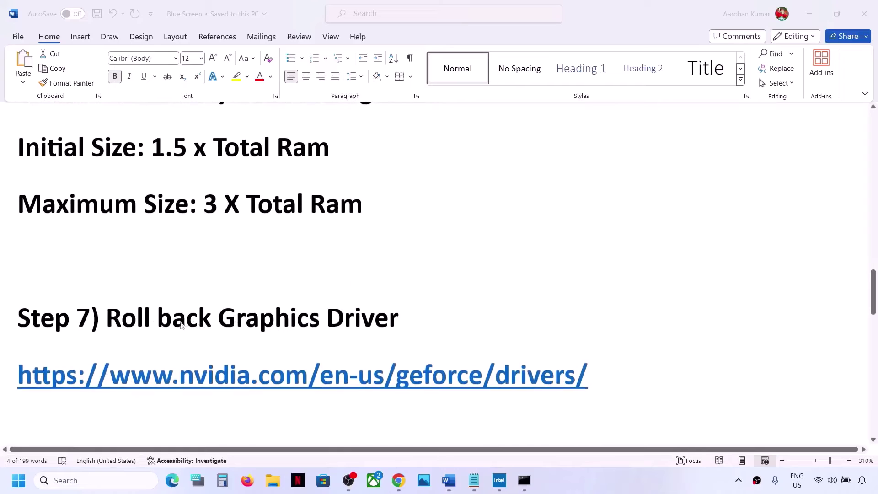
pyautogui.click(132, 320)
pyautogui.moveTo(104, 319); pyautogui.dragTo(371, 317)
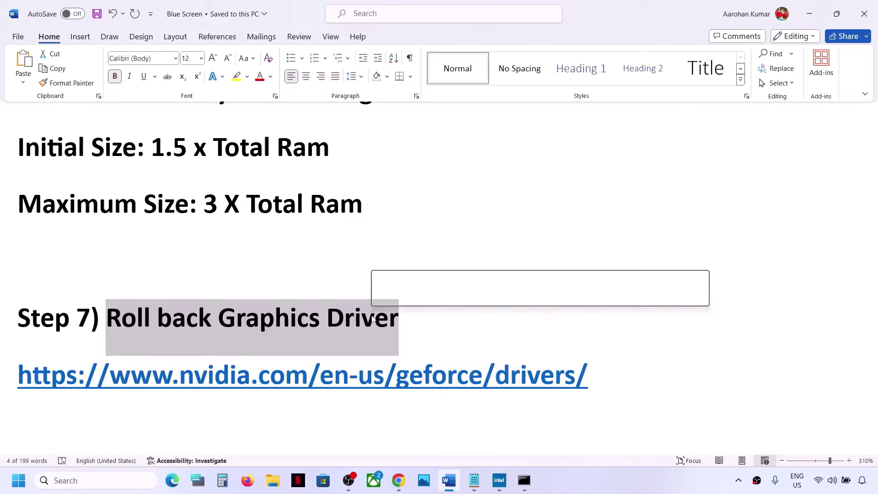
# - Open Device Manager, check the driver rollback option in the Intel(R) Iris(R) Xe Graphics adapter's properties, and cancel the dialog
pyautogui.rightClick(15, 488)
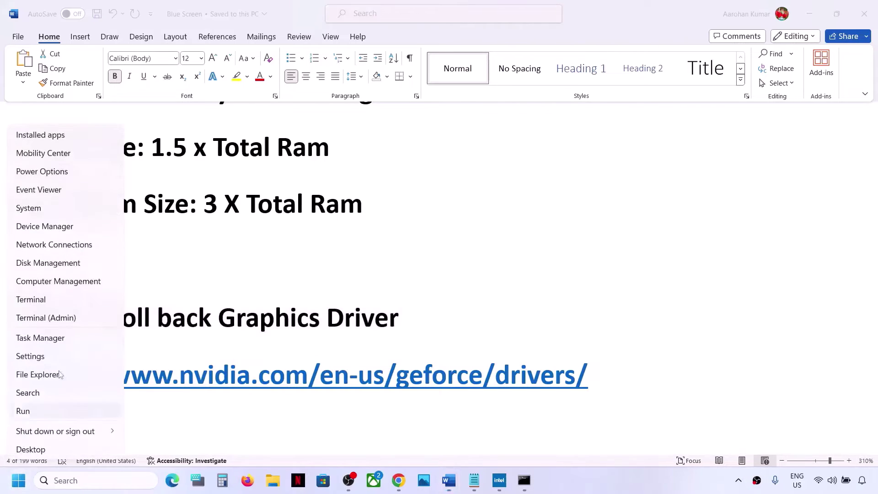
pyautogui.click(43, 226)
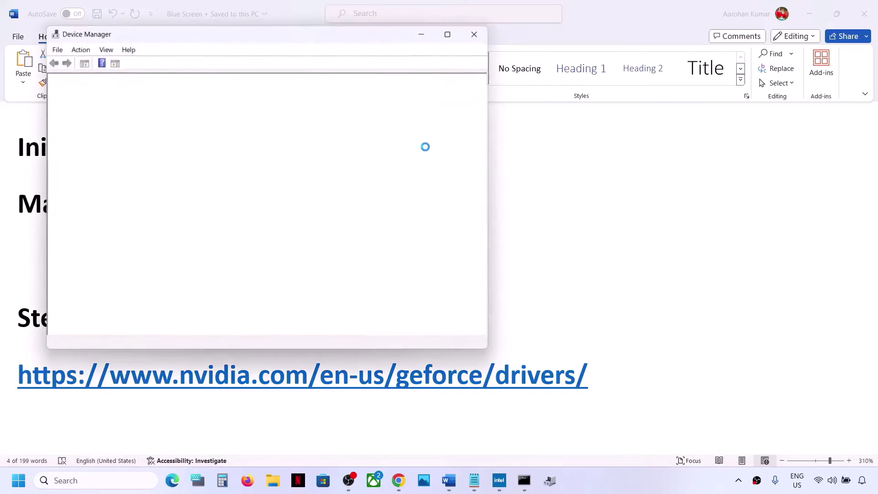
pyautogui.moveTo(364, 38); pyautogui.dragTo(524, 54)
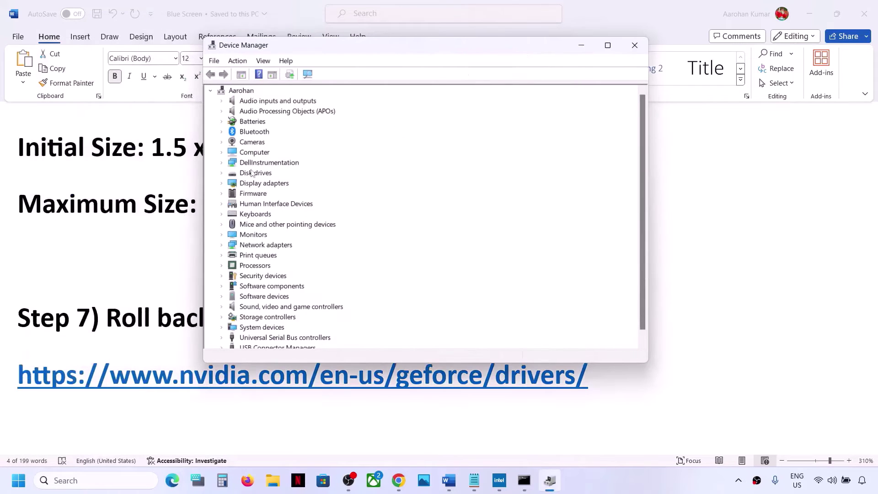
pyautogui.click(221, 183)
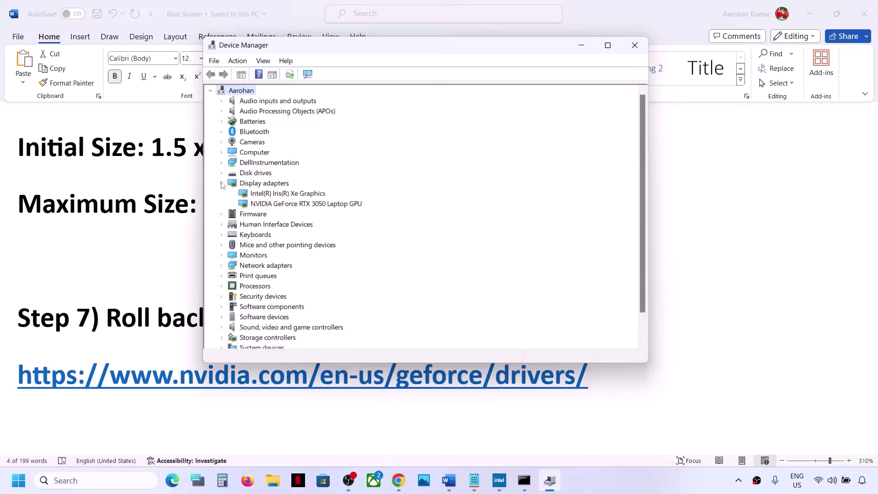
pyautogui.click(289, 194)
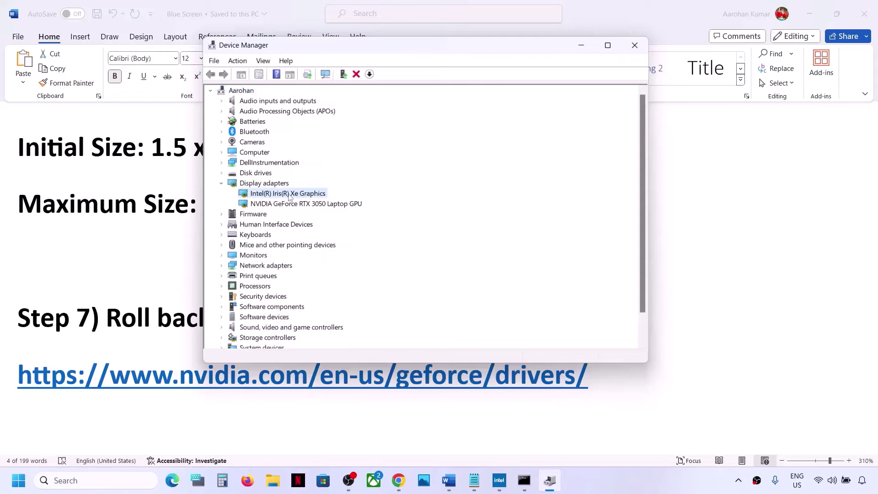
pyautogui.rightClick(289, 196)
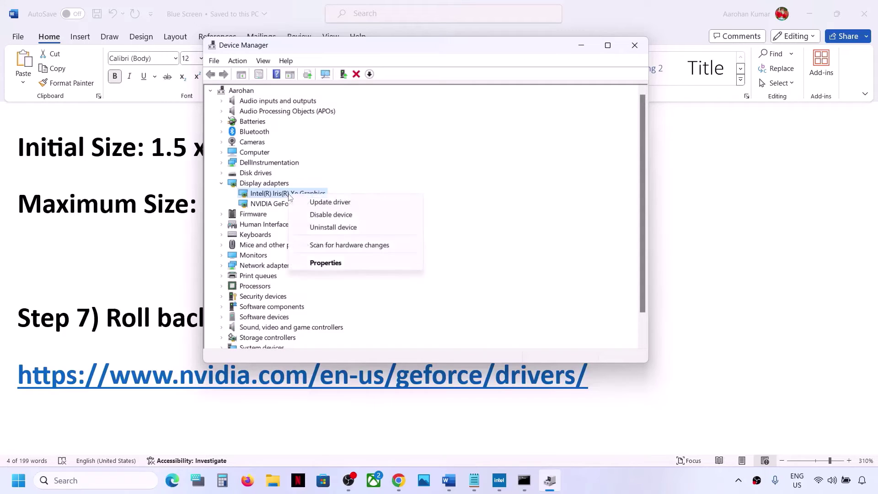
pyautogui.click(325, 263)
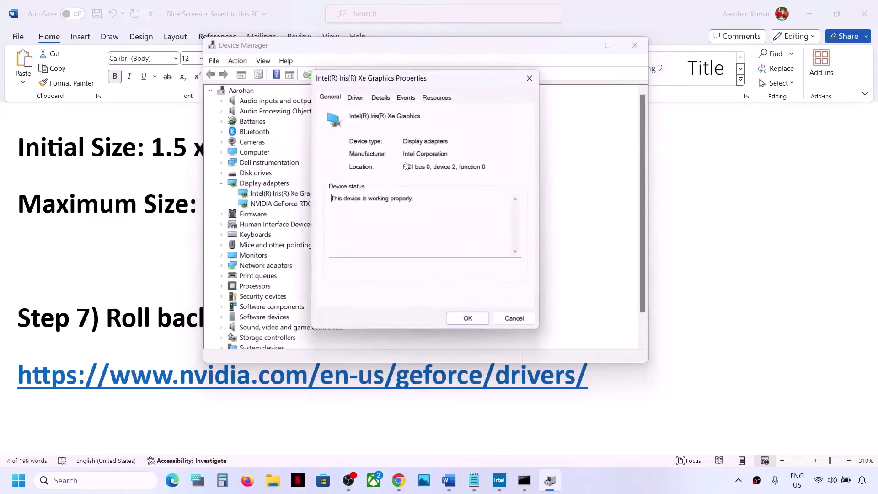
pyautogui.click(356, 100)
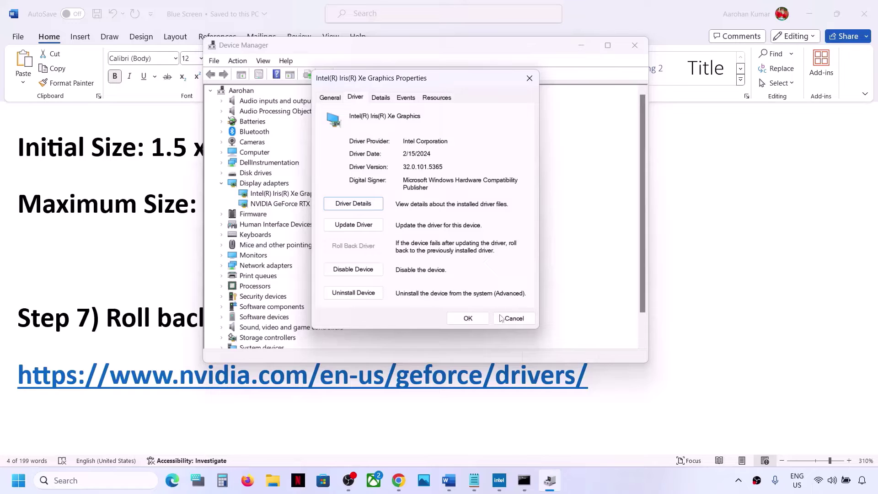
pyautogui.click(513, 318)
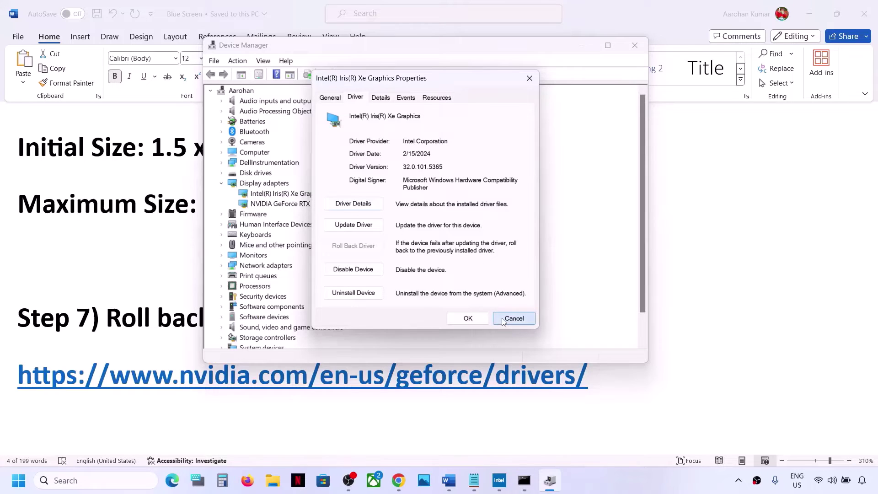
# - Check the driver rollback option in the NVIDIA GeForce RTX 3050 Laptop GPU's properties, cancel the dialog, and close Device Manager
pyautogui.click(309, 205)
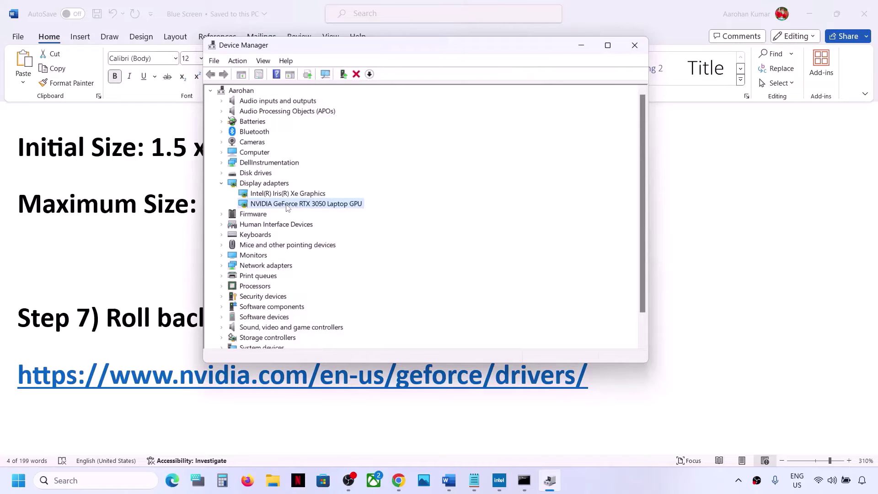
pyautogui.rightClick(287, 208)
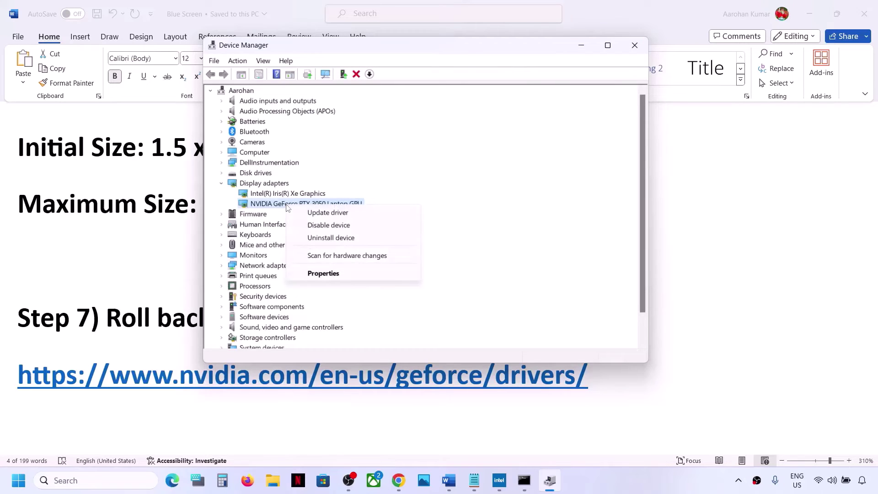
pyautogui.click(324, 273)
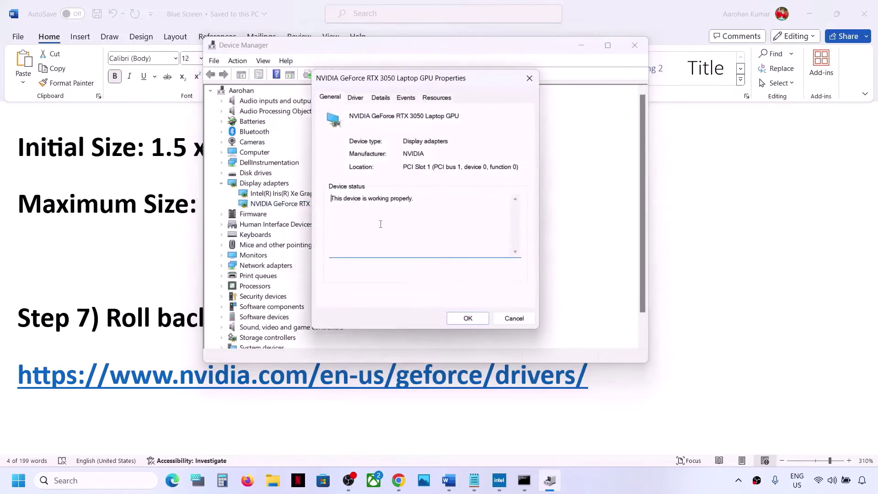
pyautogui.click(355, 98)
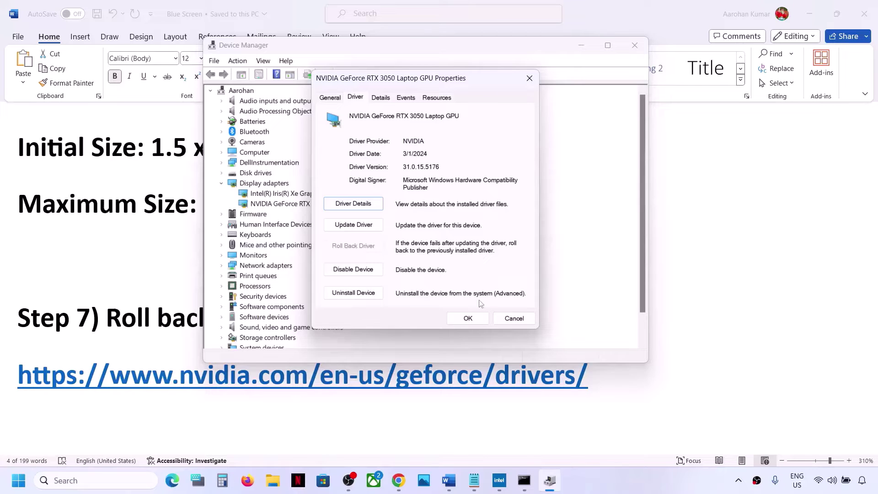
pyautogui.click(506, 319)
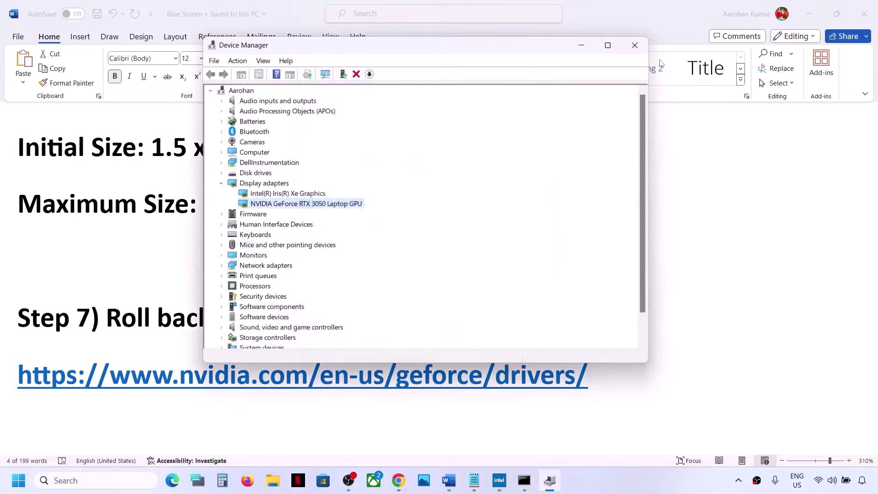
pyautogui.click(634, 45)
# - Find Step 8 in the Word document and highlight its heading text "Uninstall recently installed"
pyautogui.scroll(-5, 339, 261)
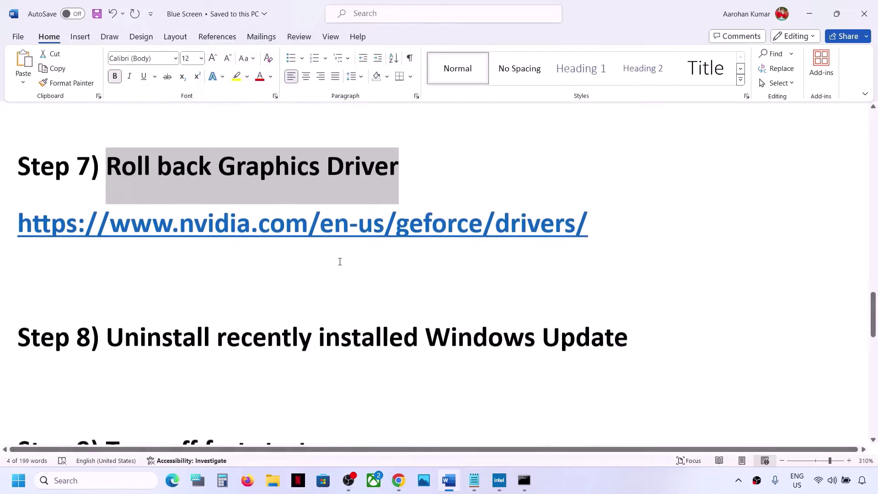
pyautogui.scroll(1, 280, 273)
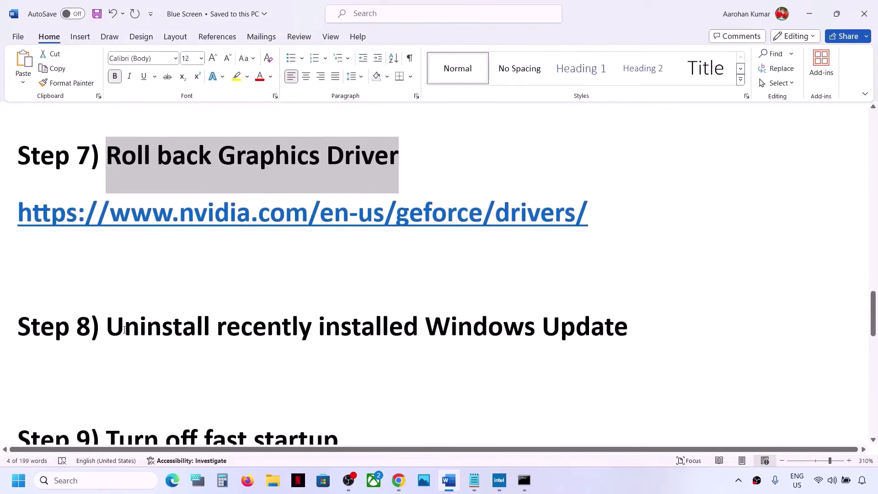
pyautogui.moveTo(119, 329); pyautogui.dragTo(642, 329)
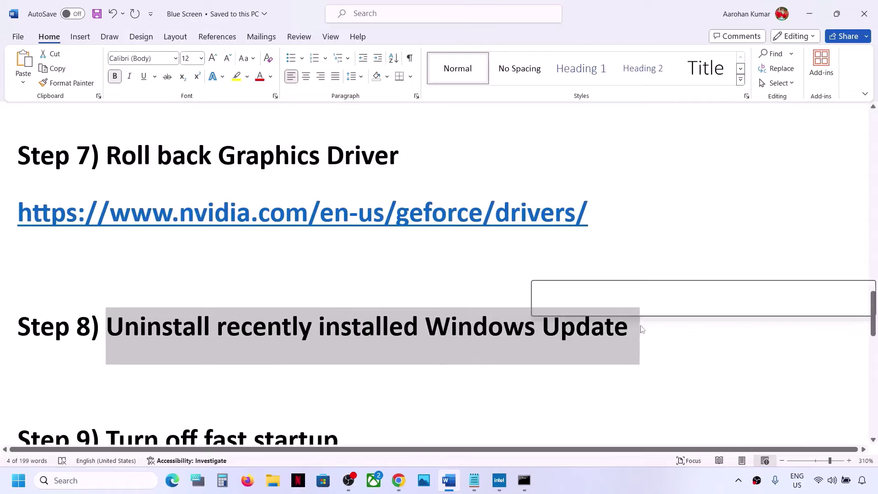
pyautogui.click(378, 329)
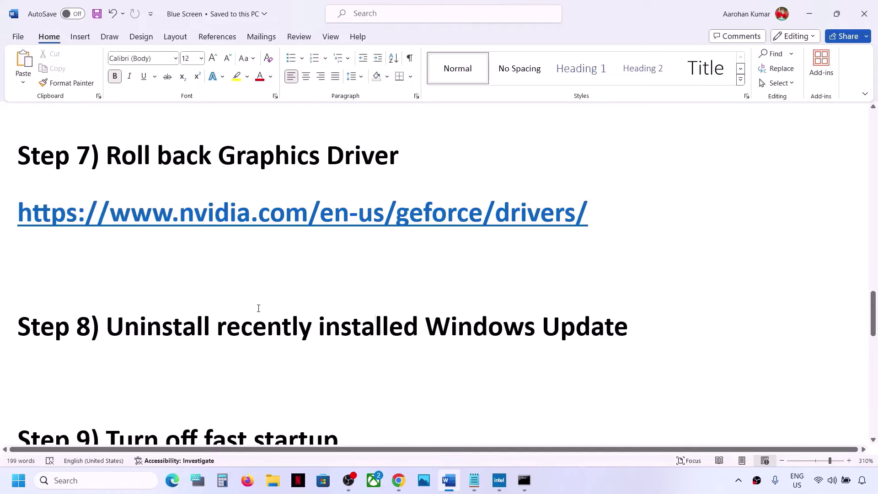
pyautogui.moveTo(135, 323); pyautogui.dragTo(422, 329)
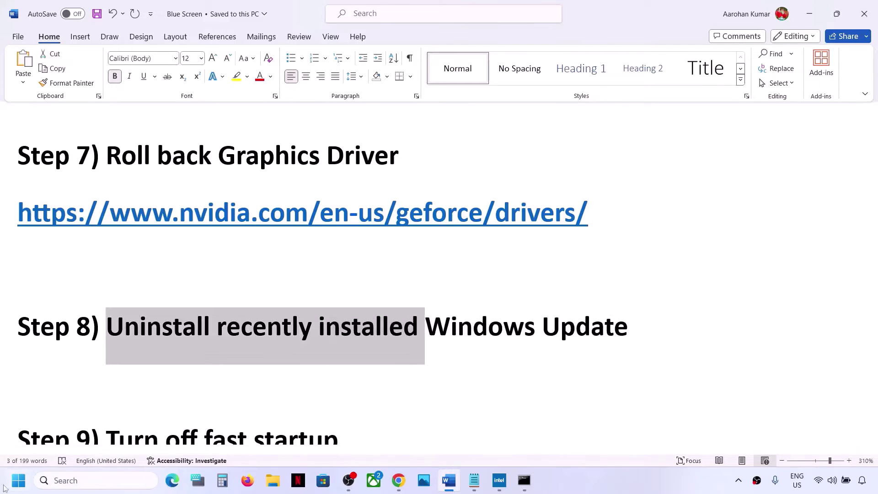
# - From the Windows Update history in Settings, uninstall the Security Update for Microsoft Windows (KB5035955)
pyautogui.click(18, 480)
pyautogui.click(219, 192)
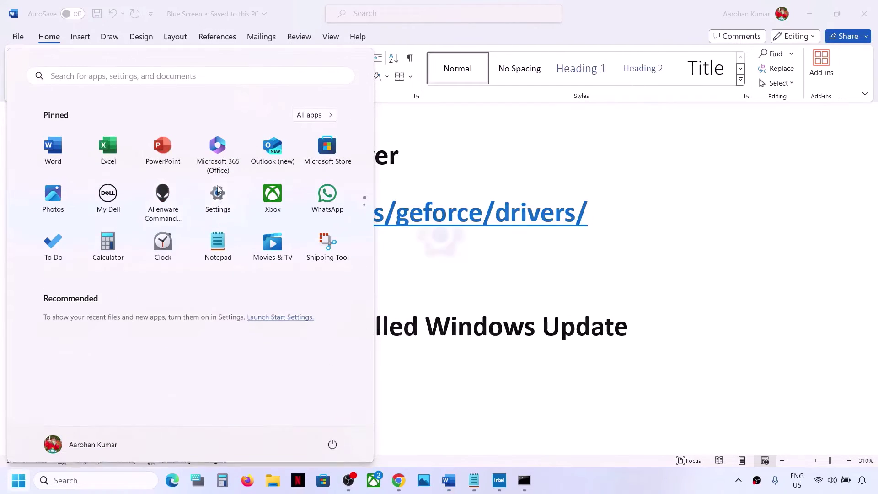
pyautogui.click(99, 374)
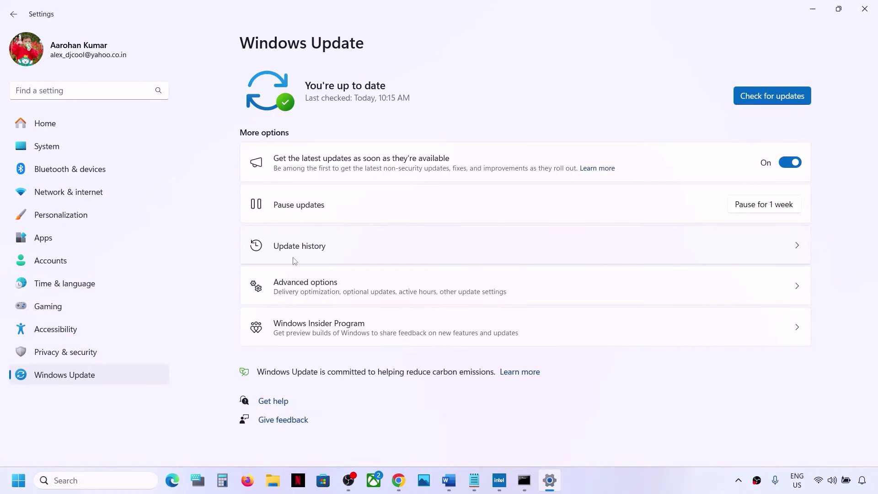
pyautogui.click(306, 254)
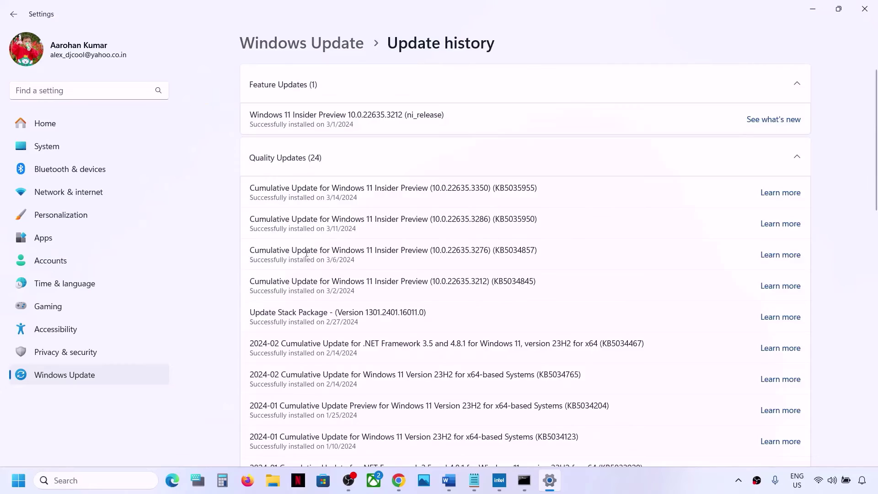
pyautogui.scroll(-15, 307, 253)
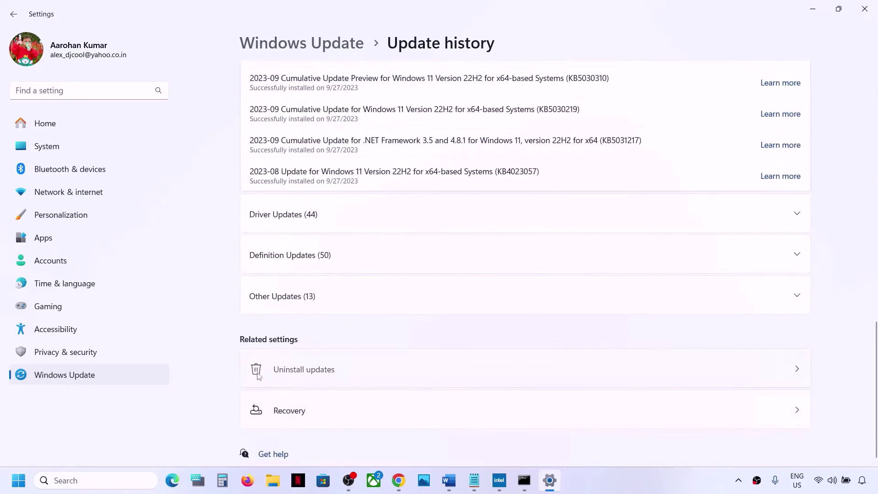
pyautogui.click(258, 372)
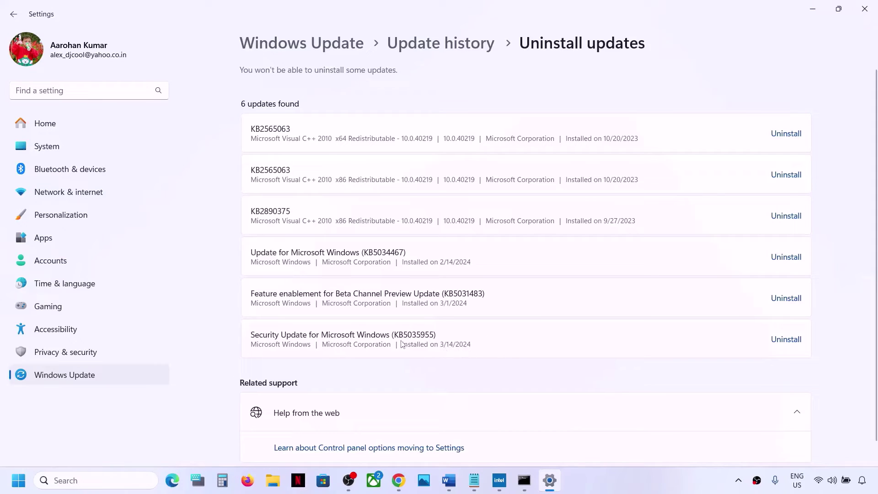
pyautogui.click(786, 340)
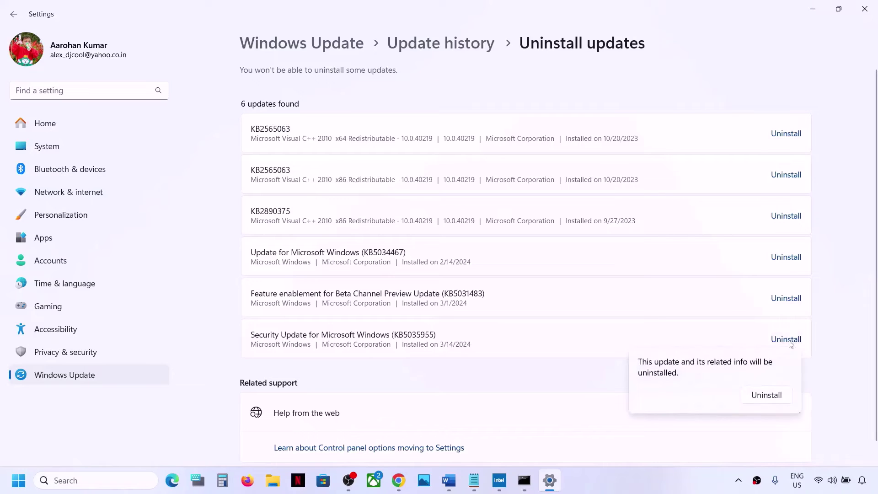
pyautogui.click(759, 395)
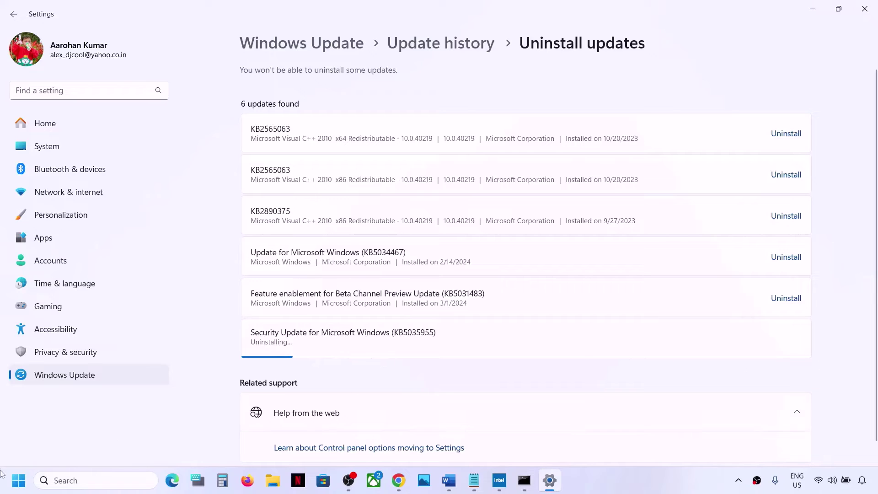
pyautogui.click(17, 483)
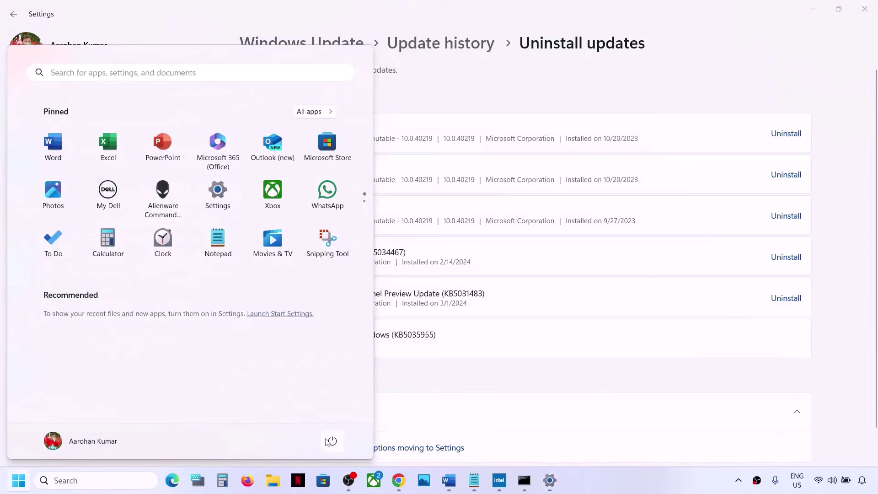
pyautogui.click(333, 441)
pyautogui.press('Escape')
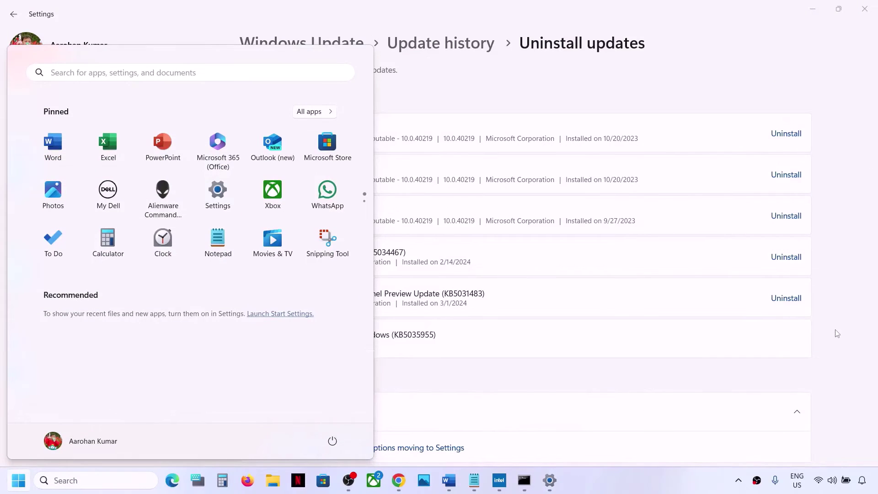
# - Switch back to the Word document and find Step 9, "Turn off fast startup", highlighting part of its heading
pyautogui.click(459, 488)
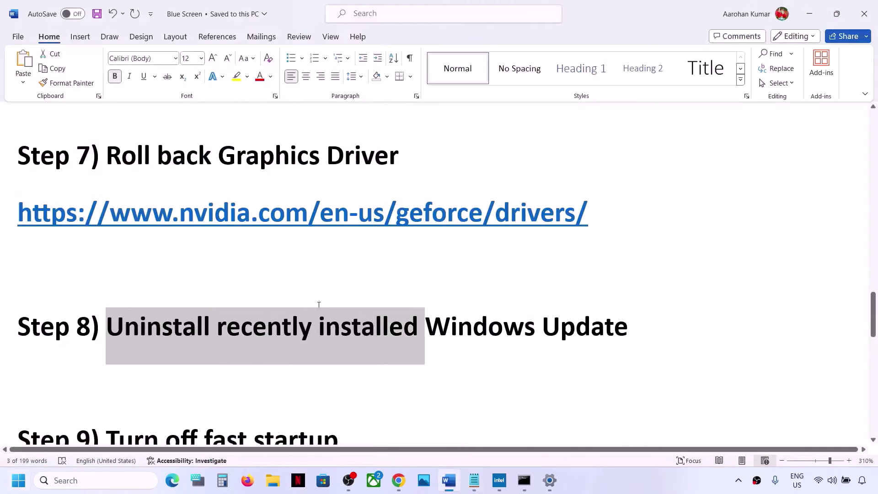
pyautogui.scroll(-3, 317, 306)
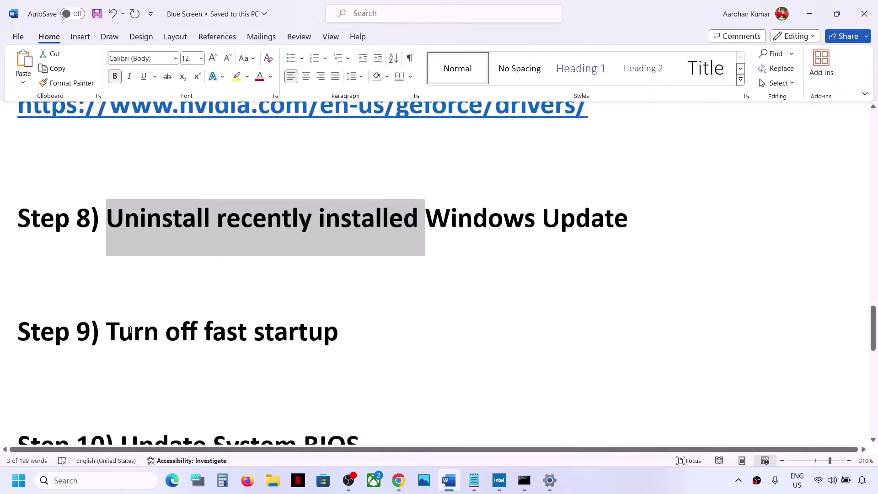
pyautogui.moveTo(130, 329); pyautogui.dragTo(389, 308)
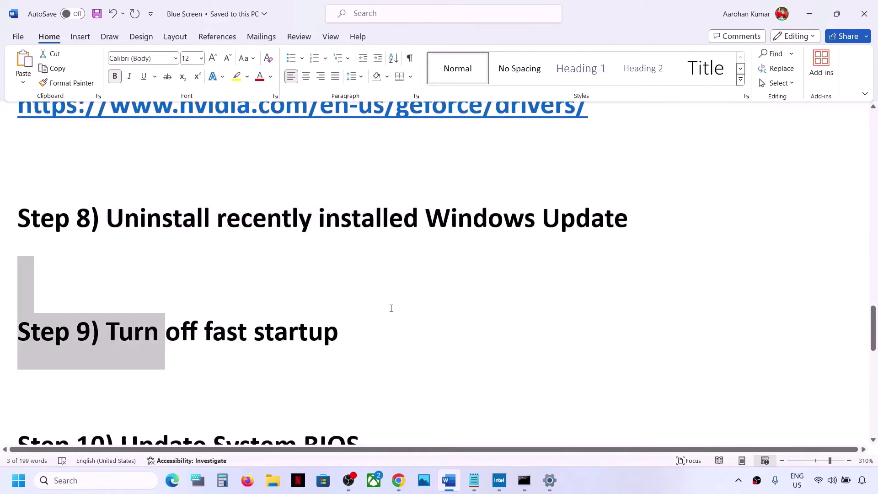
# - Open Control Panel and go to the Power Options within Hardware and Sound
pyautogui.click(95, 479)
pyautogui.write('contro')
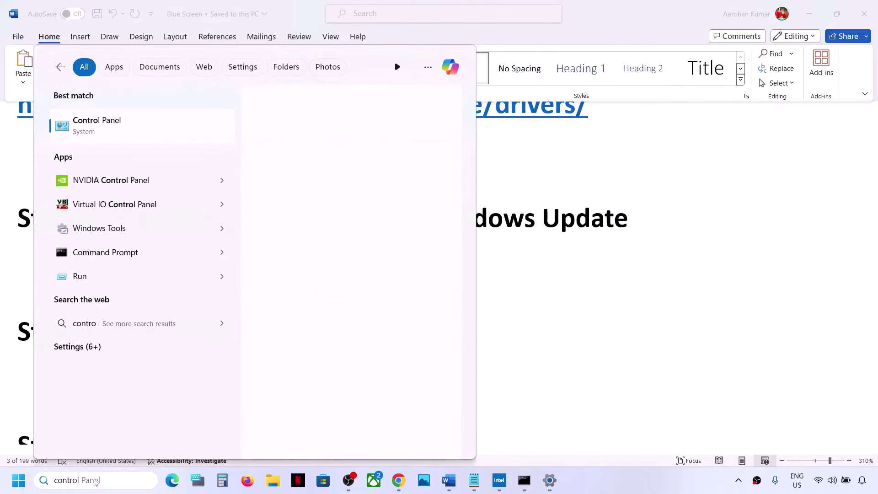
pyautogui.write('l')
pyautogui.press('Return')
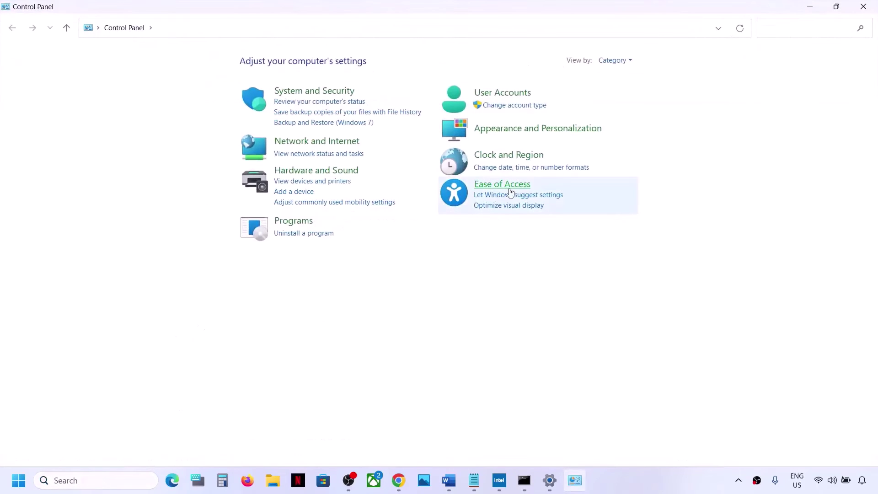
pyautogui.click(323, 175)
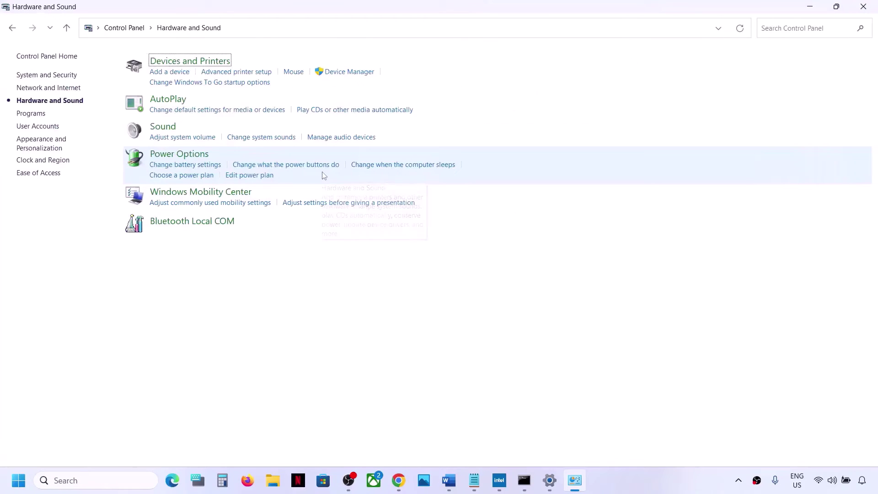
pyautogui.click(179, 157)
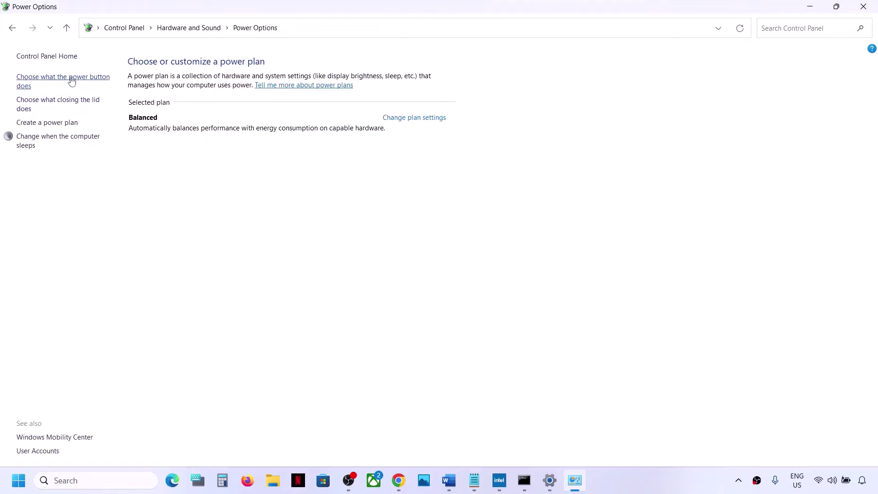
# - Turn off fast startup in the power button settings, save the changes and close the Power Options window
pyautogui.click(85, 81)
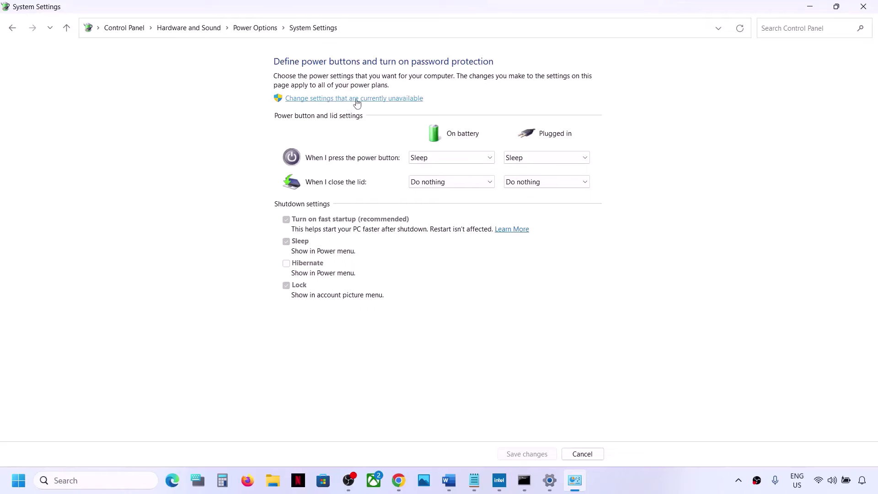
pyautogui.click(400, 101)
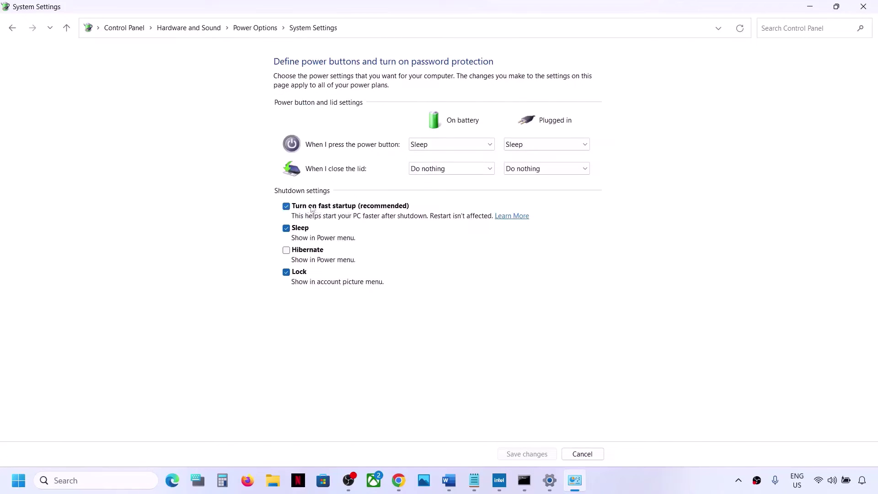
pyautogui.click(287, 206)
pyautogui.click(530, 454)
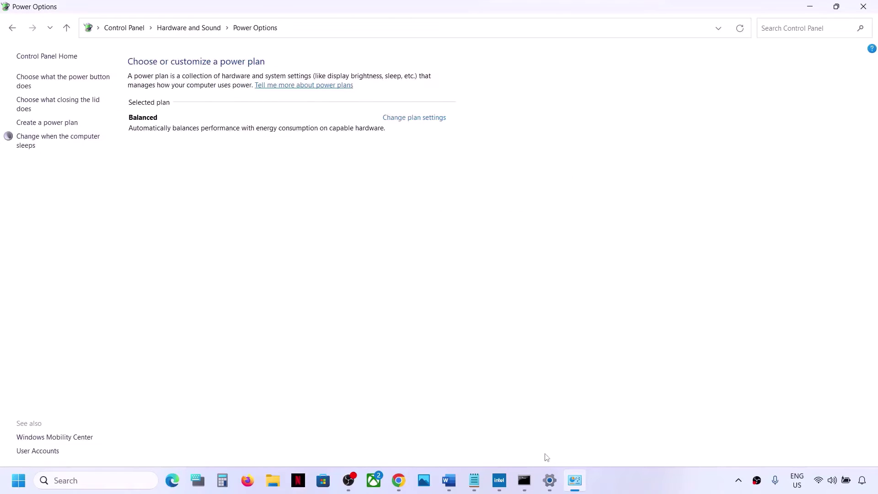
pyautogui.click(862, 7)
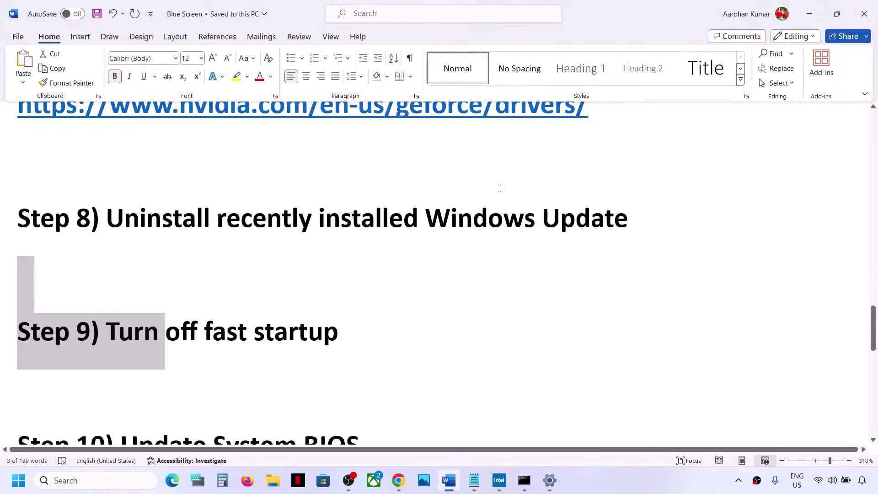
# - Find Step 10 in the Word document, highlight "Update System BIOS", and briefly check the Intel support page in Chrome
pyautogui.scroll(-3, 233, 298)
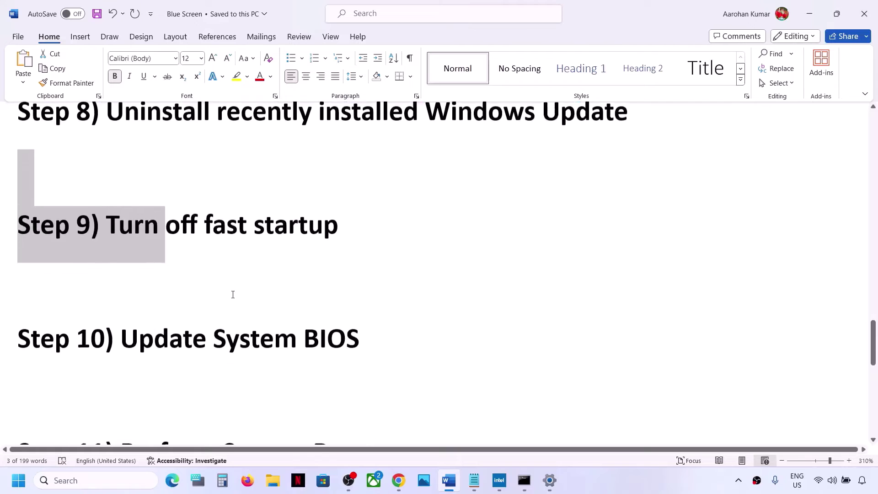
pyautogui.moveTo(129, 339); pyautogui.dragTo(321, 360)
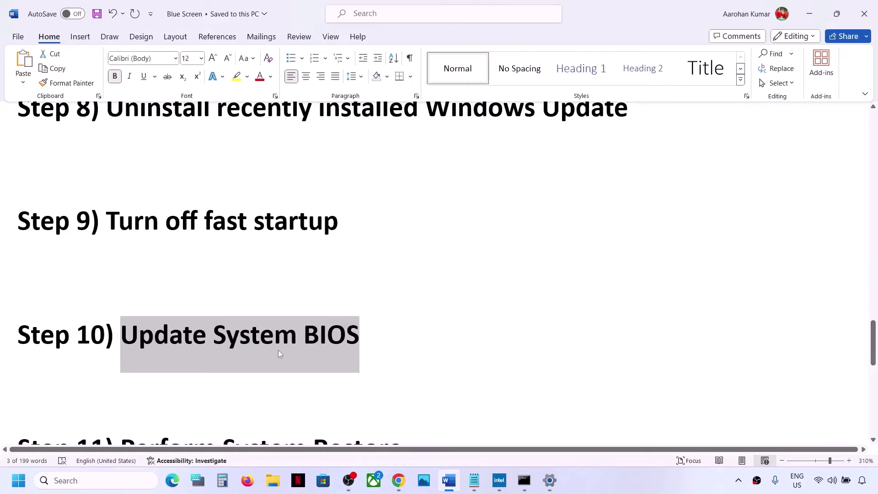
pyautogui.click(400, 487)
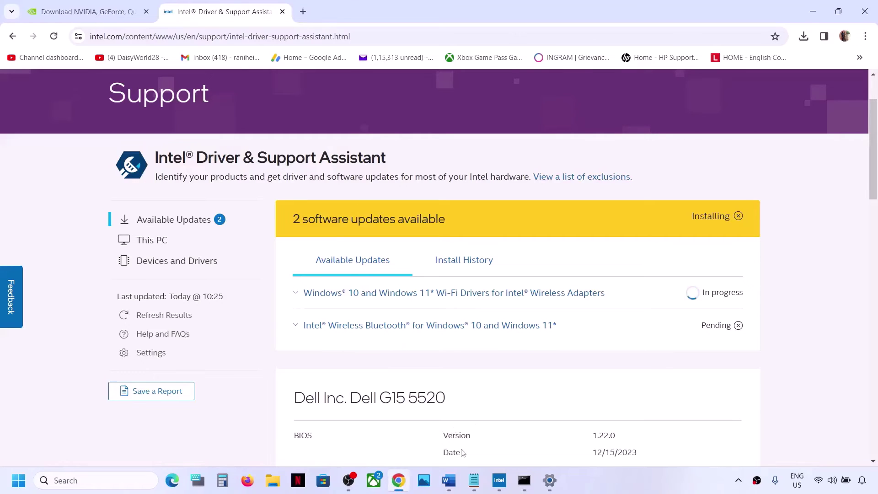
pyautogui.hotkey('alt', 'Tab')
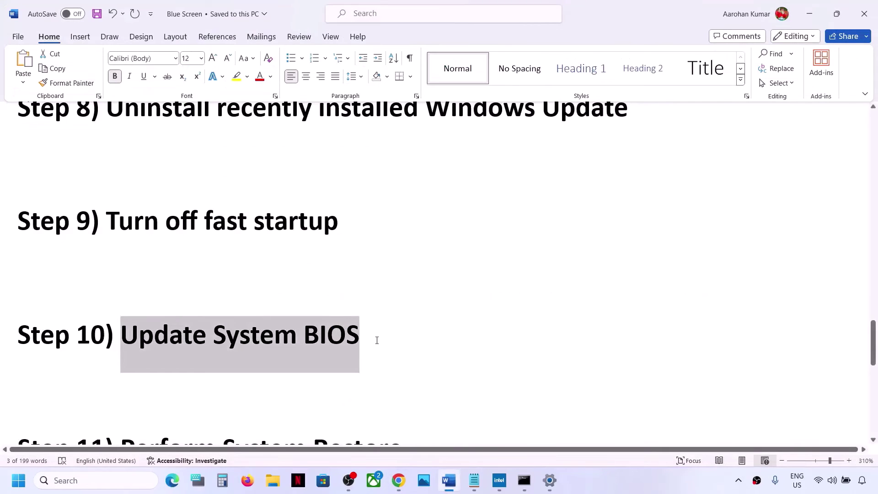
pyautogui.click(377, 340)
pyautogui.press('Return')
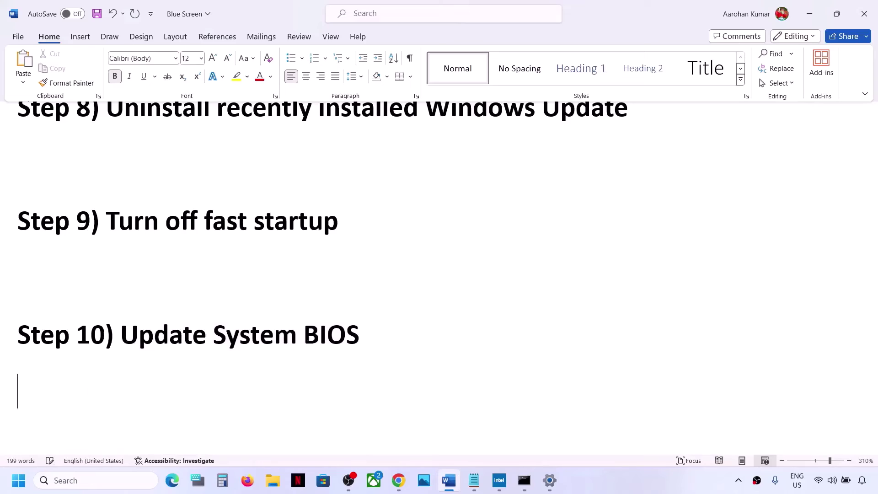
pyautogui.write('Dee')
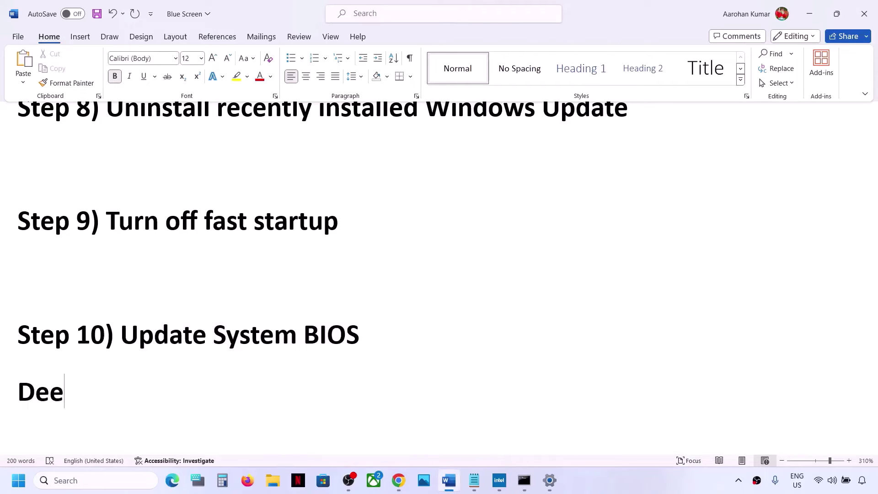
pyautogui.press('BackSpace')
pyautogui.write('ll')
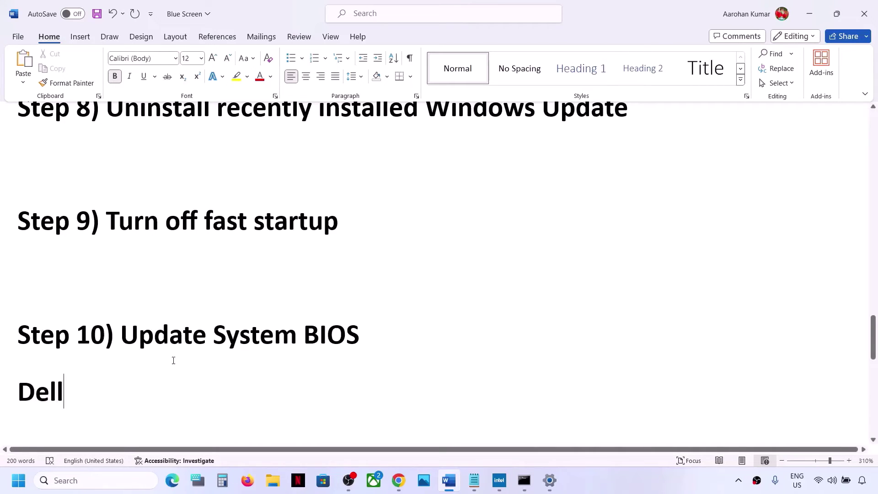
pyautogui.tripleClick(100, 389)
pyautogui.press('BackSpace')
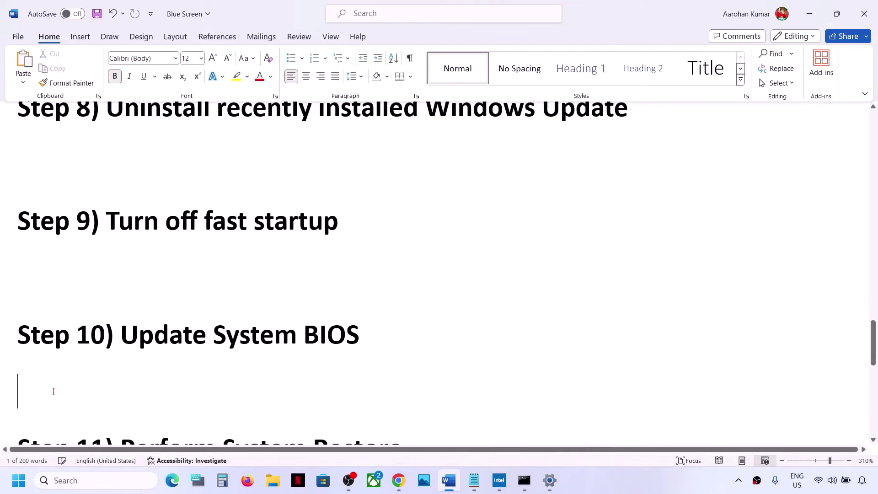
# - Switch to Chrome, search for "Dell" in a new tab and open Dell's Drivers & Downloads page
pyautogui.moveTo(398, 480)
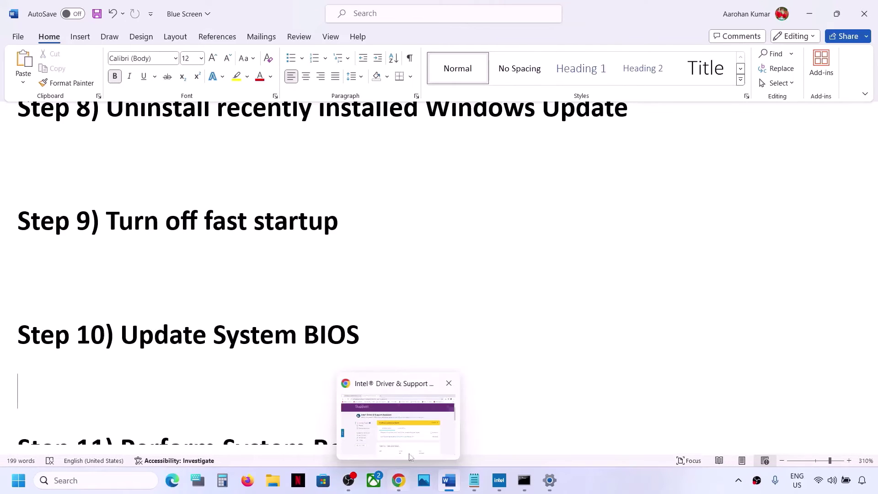
pyautogui.click(413, 424)
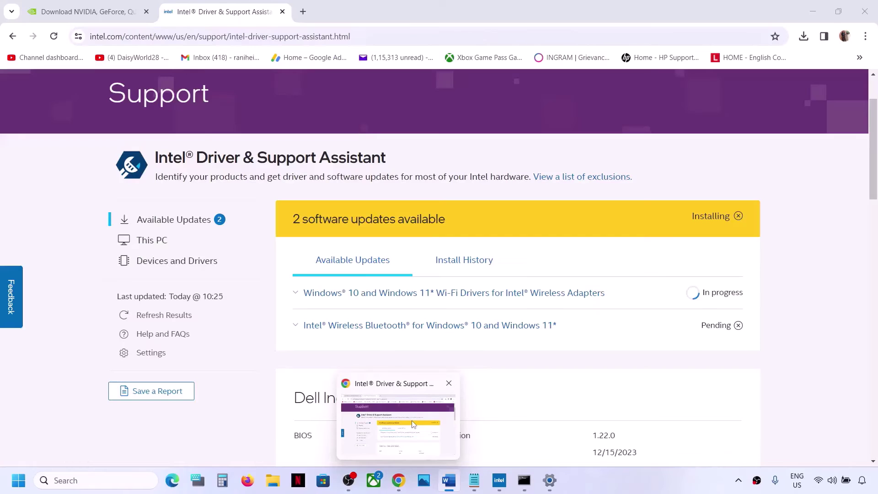
pyautogui.click(303, 12)
pyautogui.write('Dell')
pyautogui.press('Return')
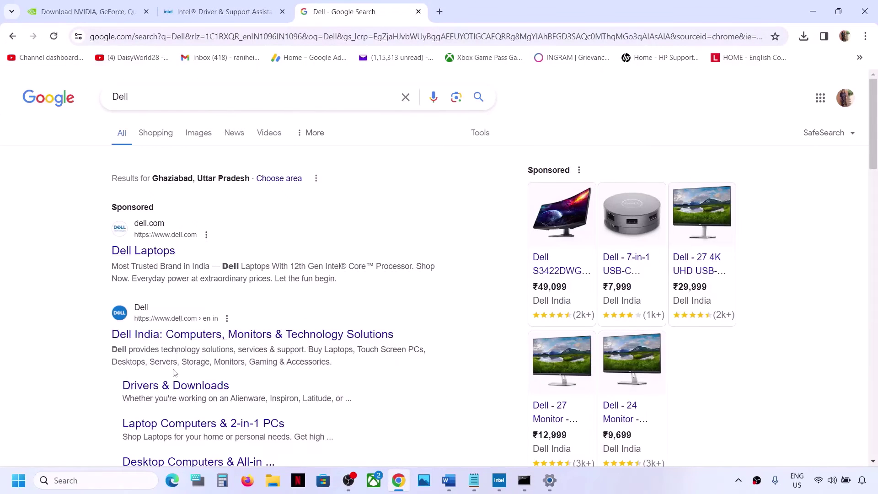
pyautogui.click(167, 388)
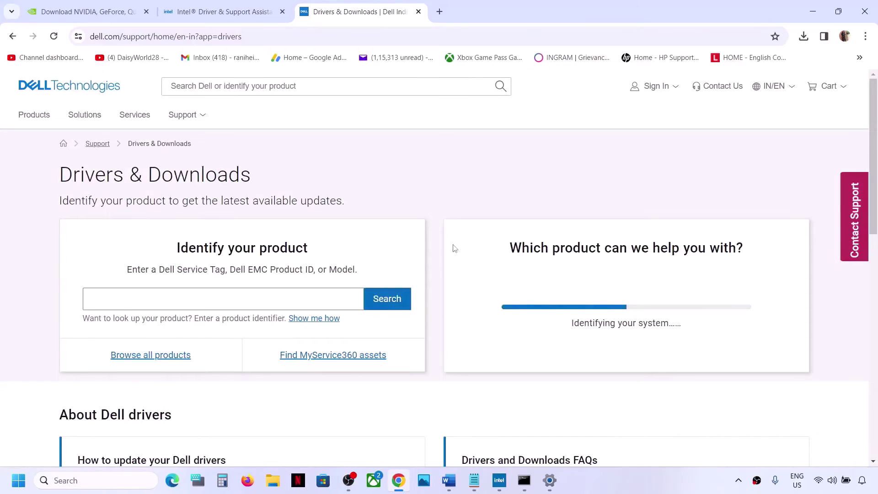
pyautogui.scroll(-2, 384, 222)
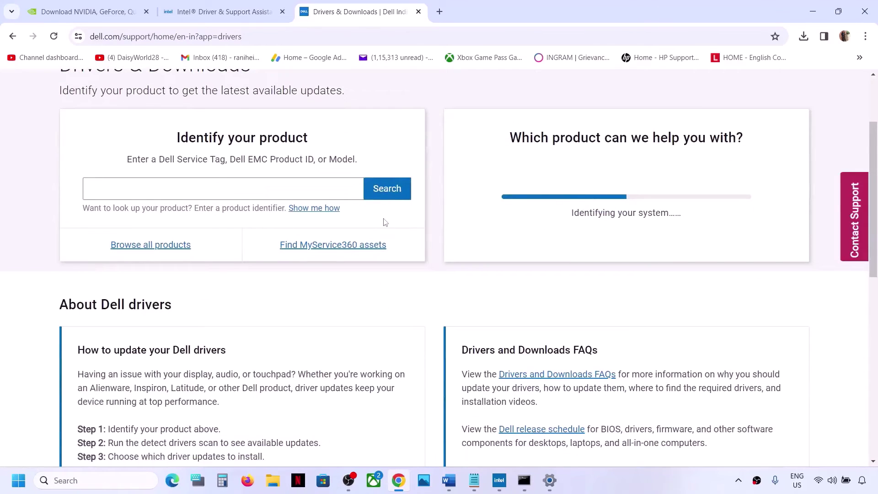
pyautogui.scroll(1, 383, 221)
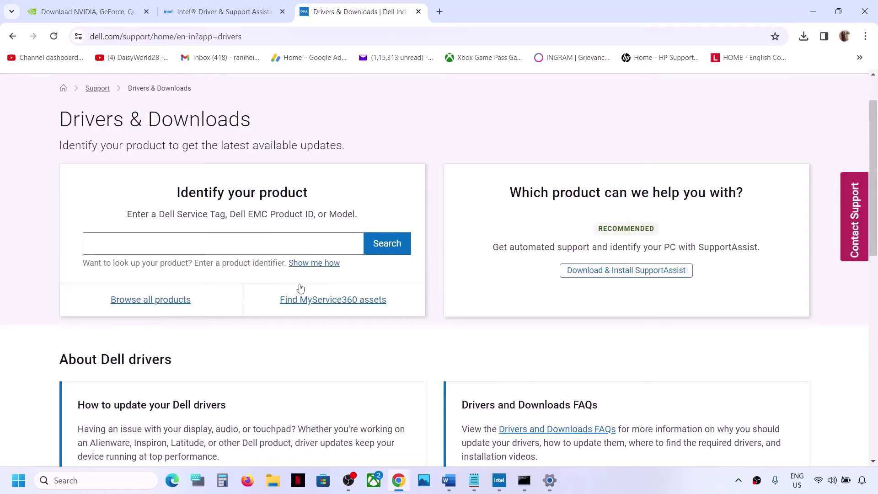
# - Browse all Dell products through Computers, Laptops and G Series, and select the Dell G15 5511
pyautogui.click(159, 304)
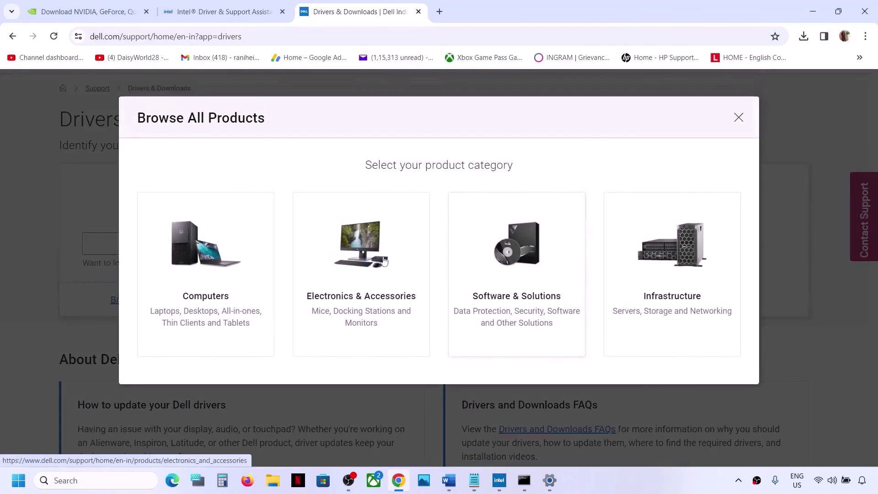
pyautogui.click(190, 270)
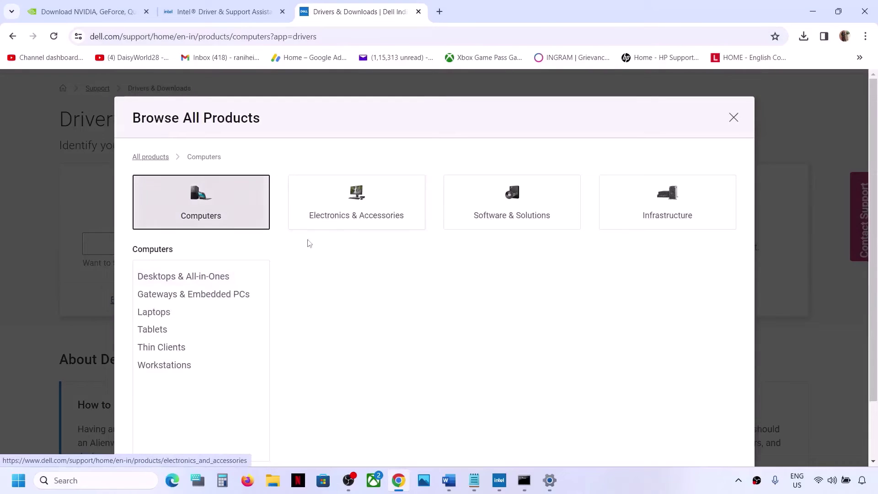
pyautogui.click(177, 312)
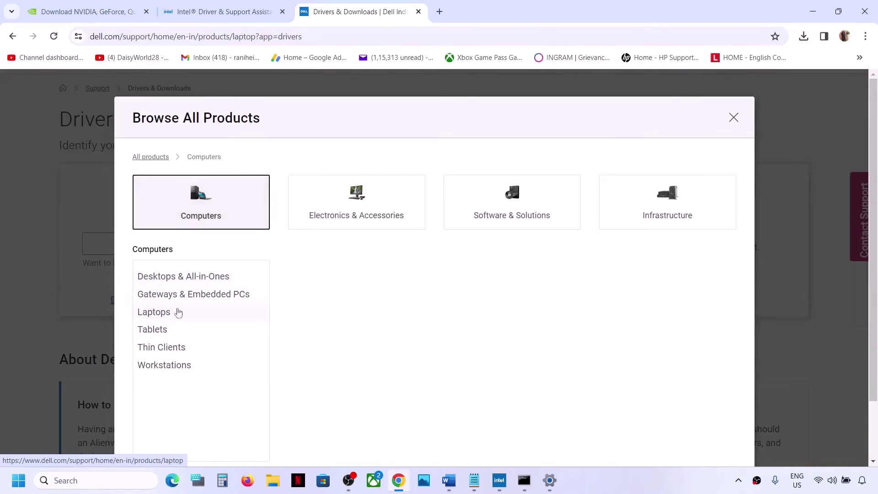
pyautogui.click(325, 312)
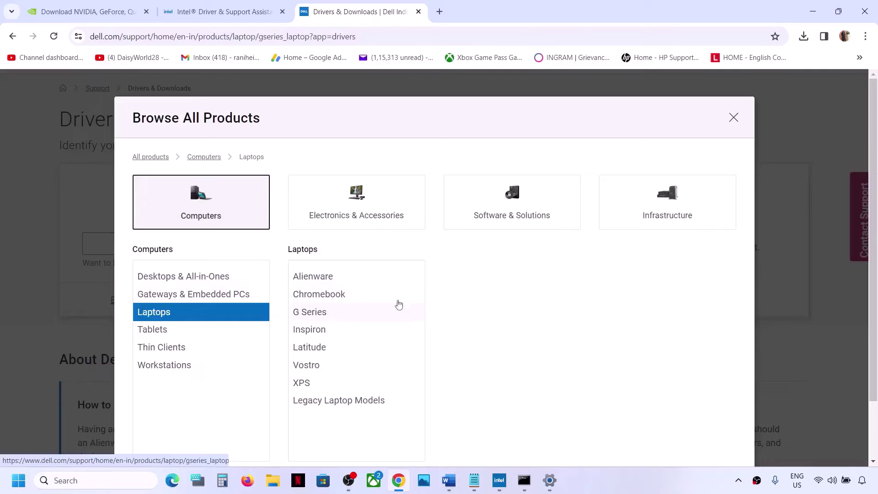
pyautogui.click(507, 295)
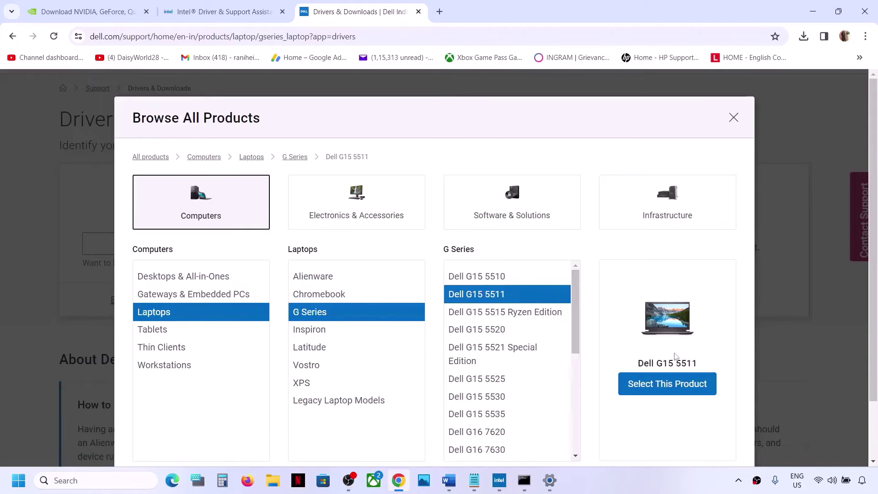
pyautogui.click(678, 384)
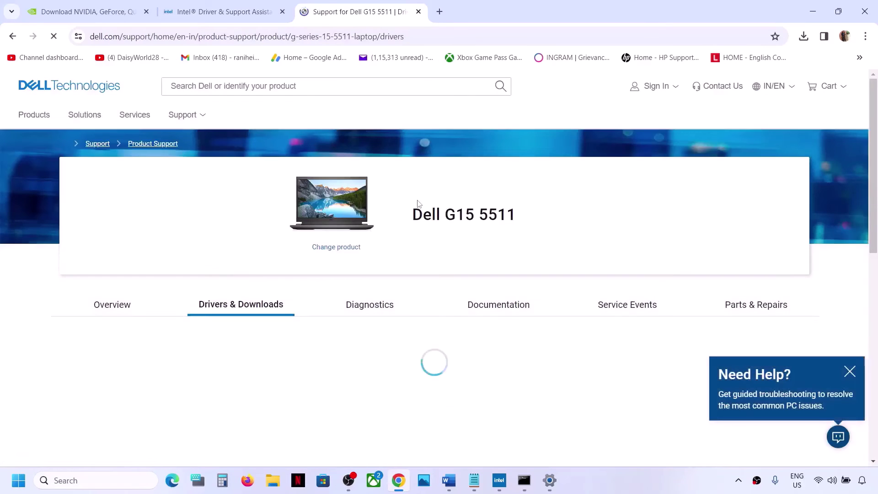
# - Expand the complete list of drivers and downloads for the Dell G15 5511
pyautogui.scroll(-3, 399, 287)
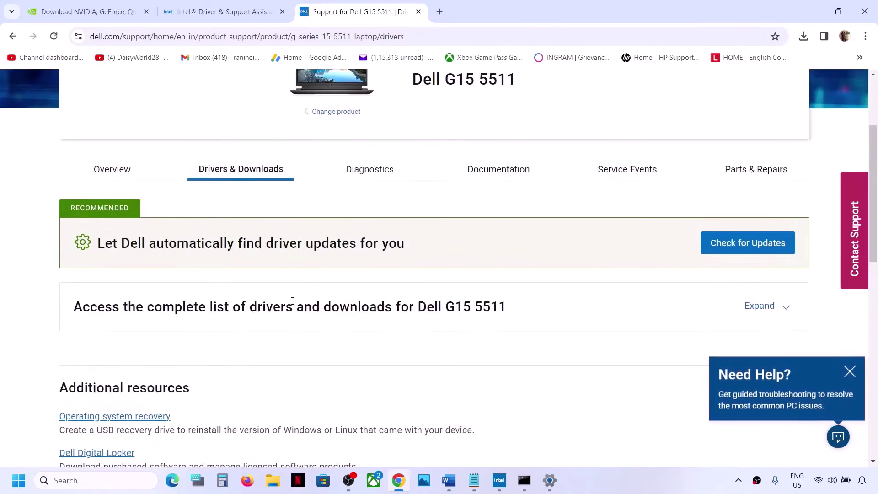
pyautogui.click(786, 306)
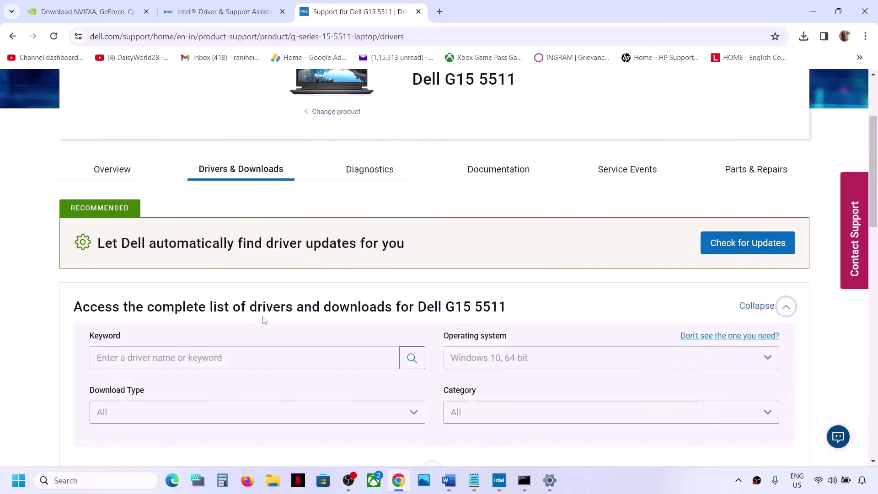
pyautogui.scroll(-5, 263, 320)
pyautogui.scroll(-2, 270, 255)
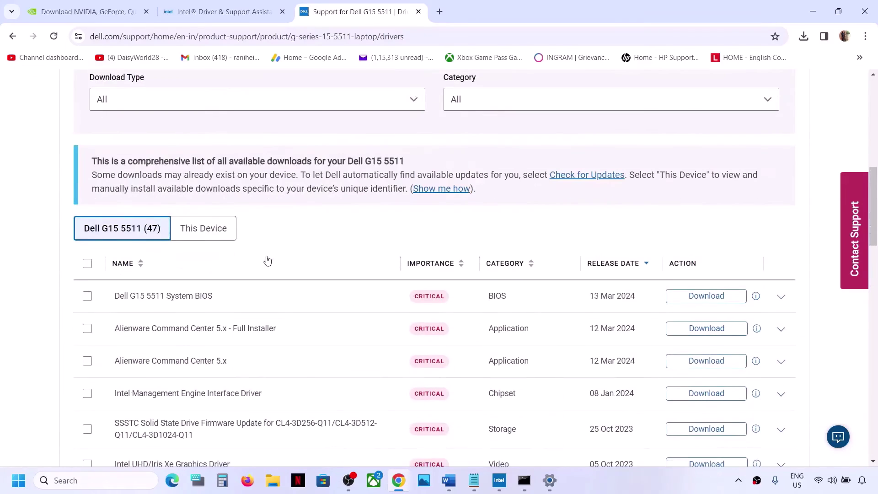
# - Filter the driver list to the System BIOS download type and check the laptop's battery charge level
pyautogui.click(350, 102)
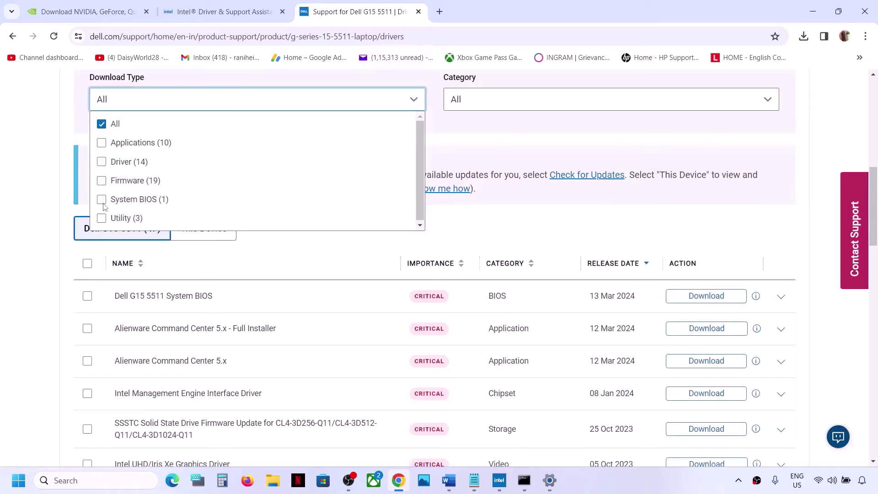
pyautogui.click(102, 199)
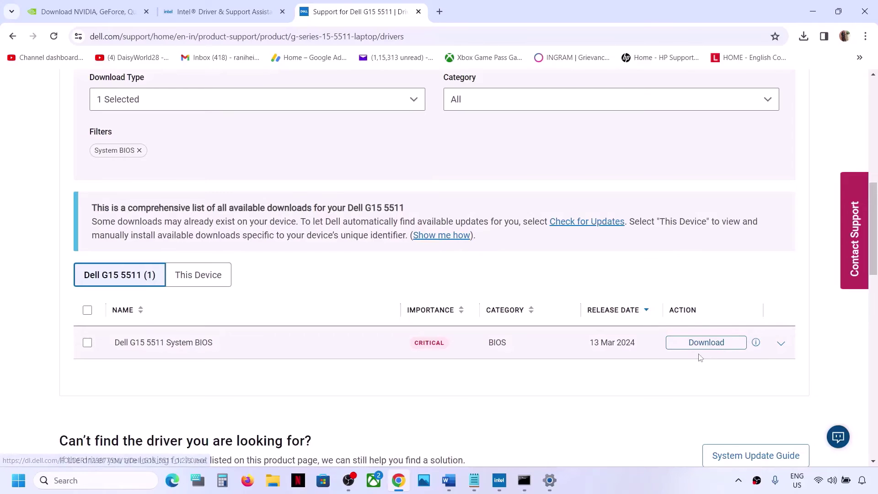
pyautogui.click(845, 487)
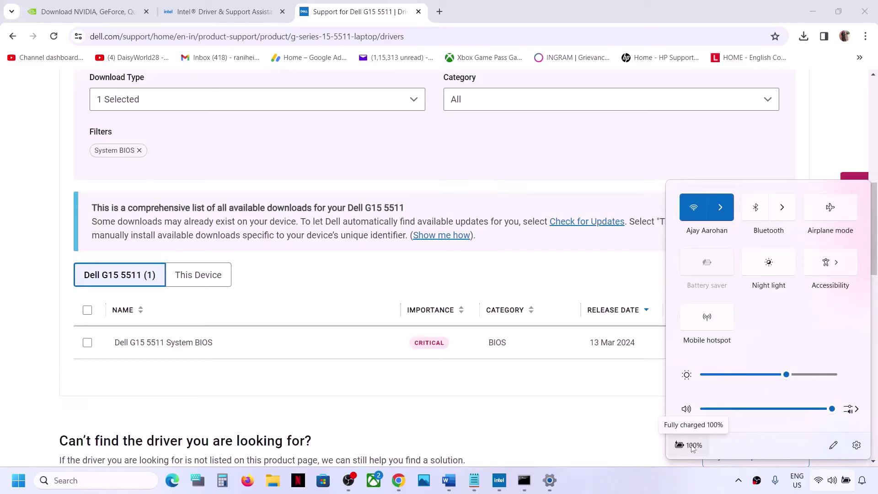
# - Switch back to the Word document, find Step 11 and copy "System Restore" from its heading
pyautogui.click(450, 486)
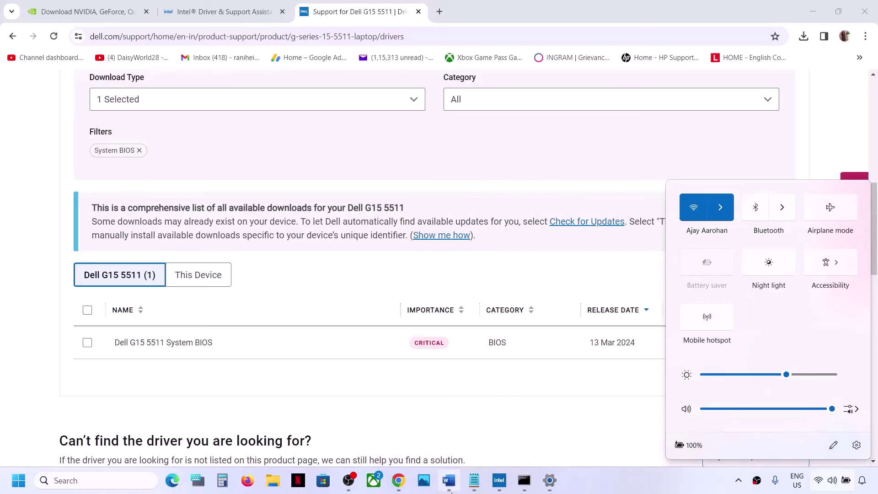
pyautogui.scroll(-3, 287, 355)
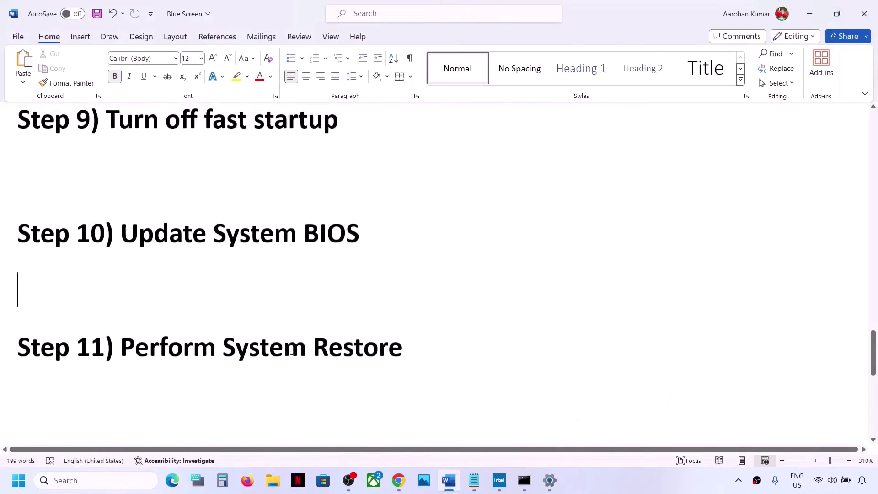
pyautogui.scroll(1, 149, 383)
pyautogui.moveTo(127, 382); pyautogui.dragTo(262, 379)
pyautogui.hotkey('ctrl', 'c')
pyautogui.click(389, 383)
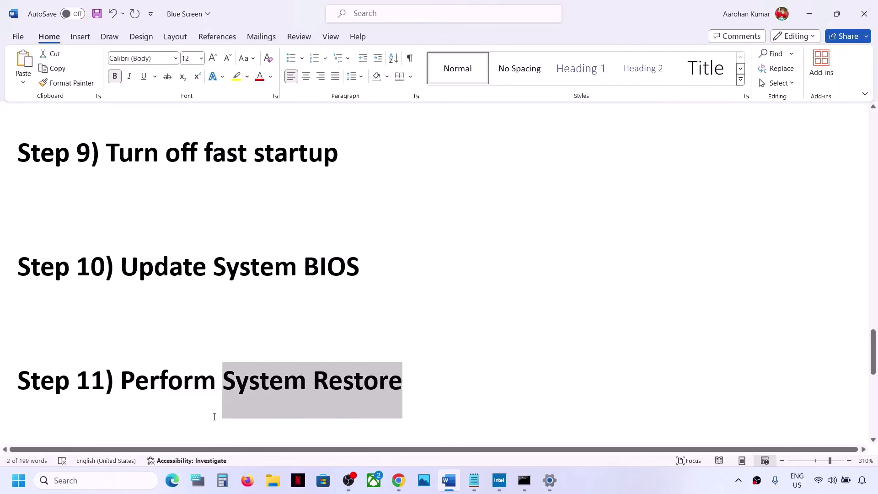
# - Search Windows for the copied text "System Restore" and open Create a restore point
pyautogui.click(123, 484)
pyautogui.hotkey('ctrl', 'v')
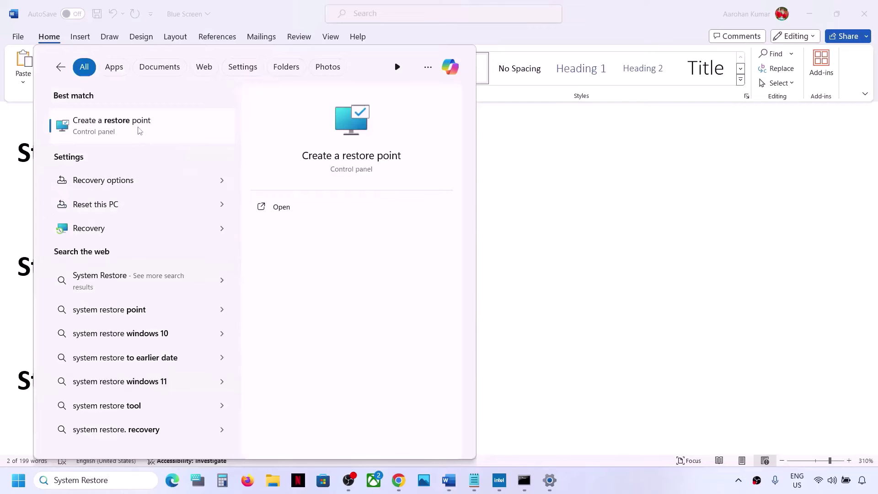
pyautogui.click(139, 131)
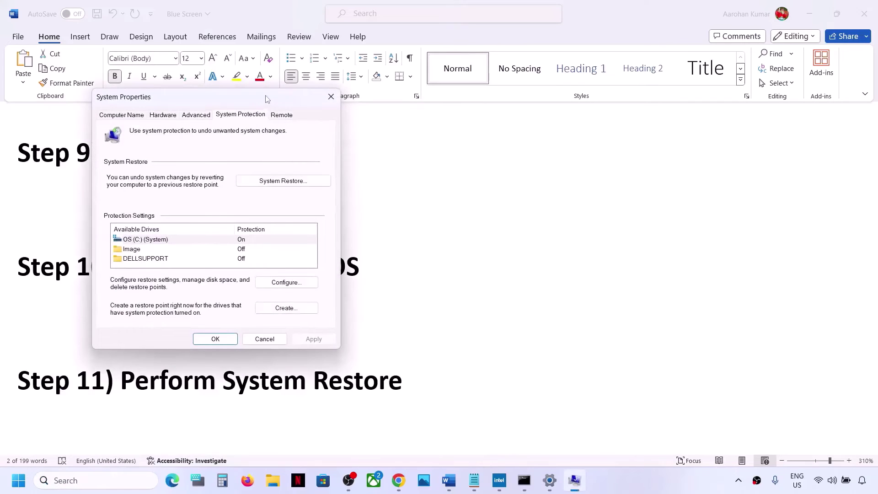
# - Launch System Restore from System Properties and go to the list of available restore points
pyautogui.moveTo(264, 98); pyautogui.dragTo(527, 148)
pyautogui.click(533, 231)
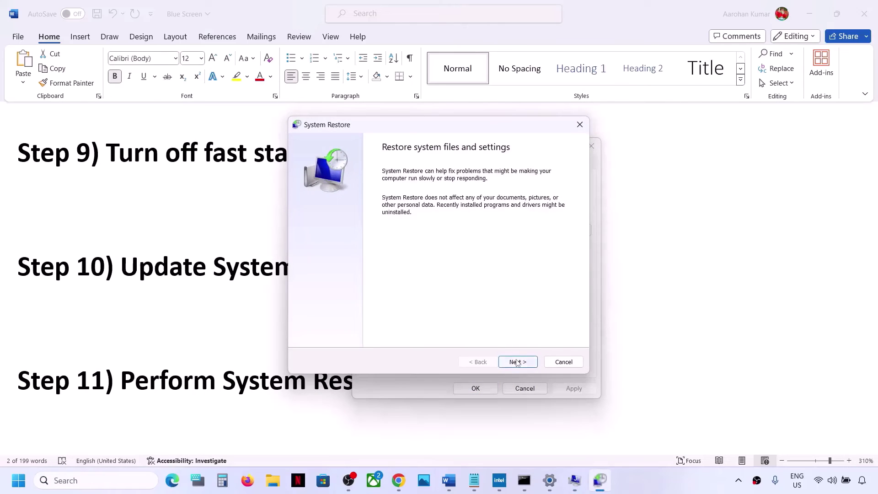
pyautogui.click(517, 361)
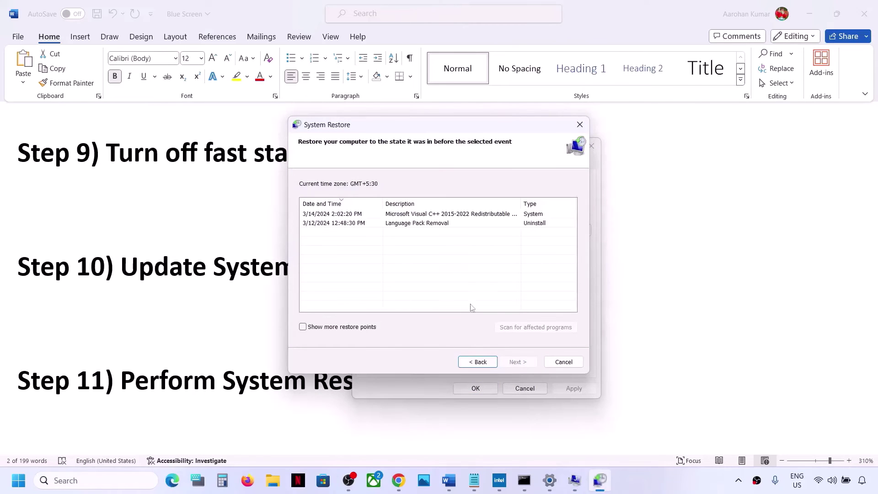
pyautogui.click(479, 362)
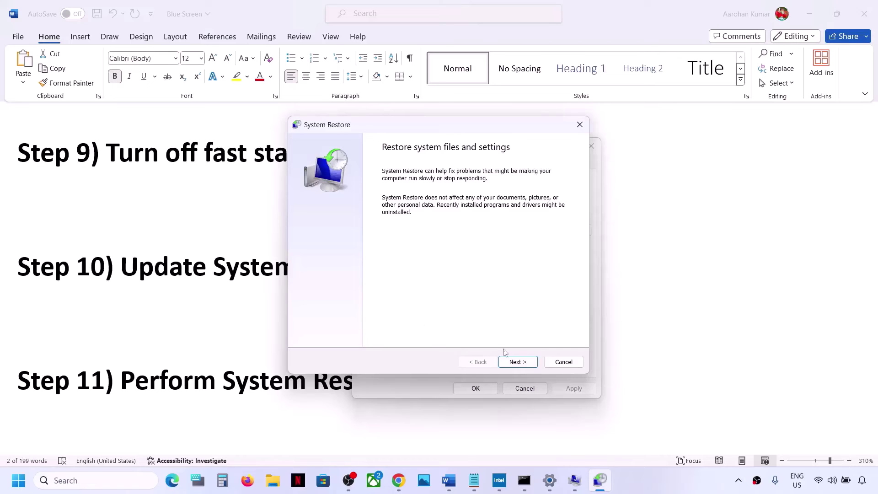
pyautogui.click(516, 361)
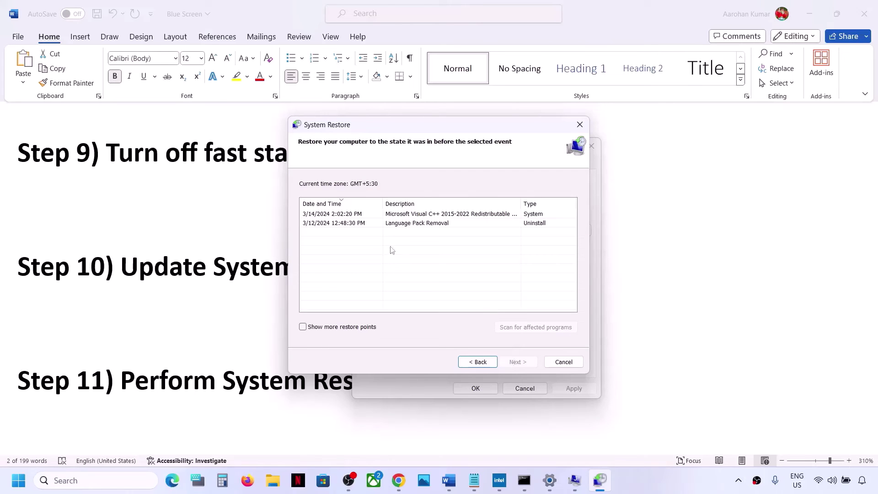
# - Choose the 3/12/2024 Language Pack Removal restore point, review its confirmation page, and exit without restoring
pyautogui.click(346, 224)
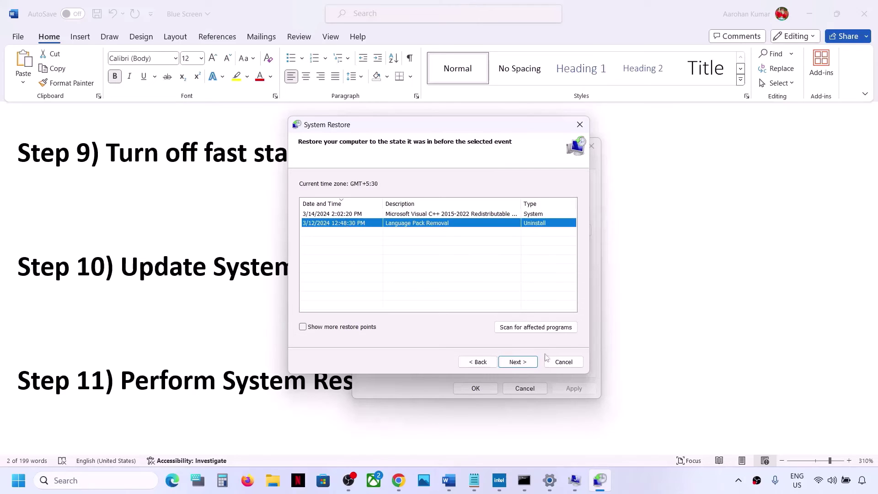
pyautogui.click(521, 361)
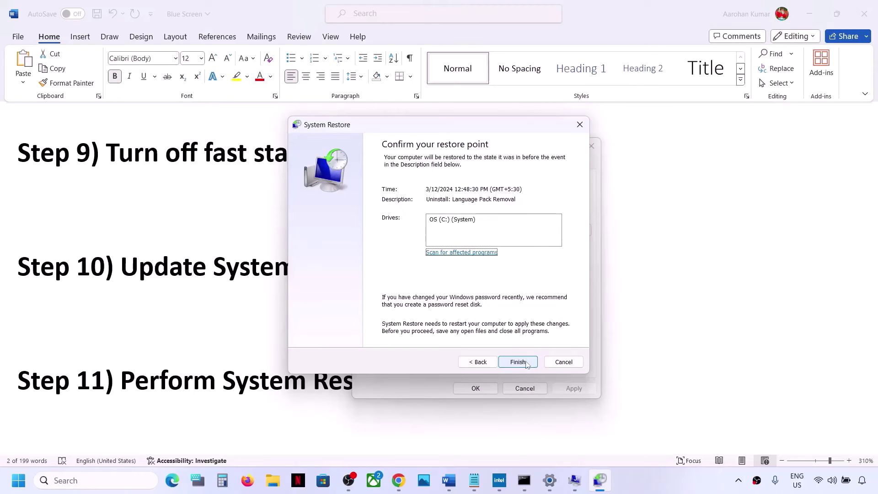
pyautogui.click(557, 363)
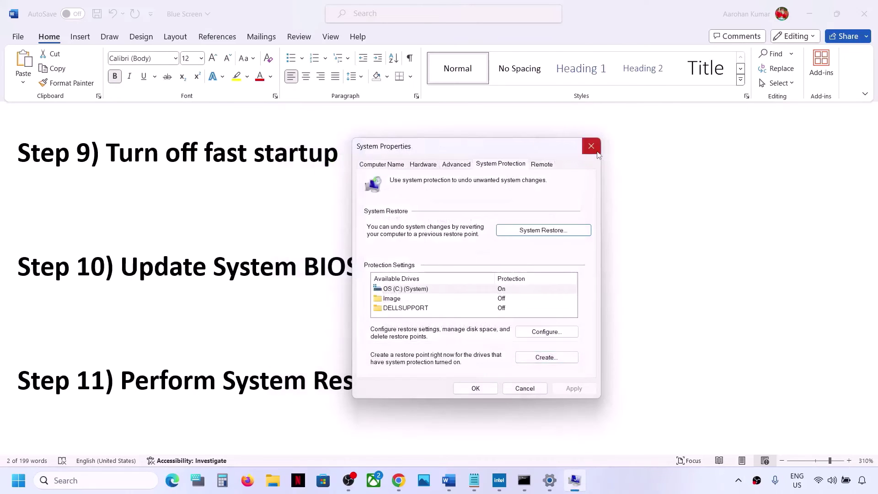
pyautogui.click(590, 145)
# - Follow Step 12 of the document by downloading the media creation tool from Microsoft's Download Windows 11 page
pyautogui.scroll(-3, 223, 309)
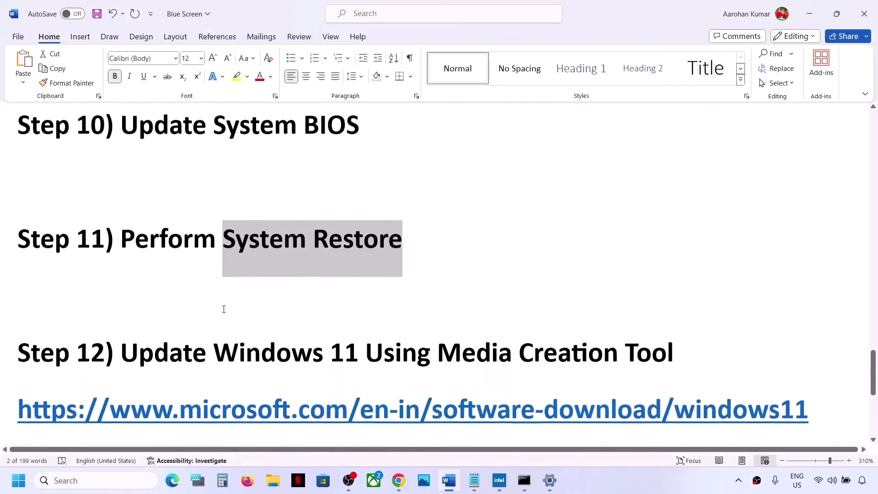
pyautogui.moveTo(128, 327); pyautogui.dragTo(695, 315)
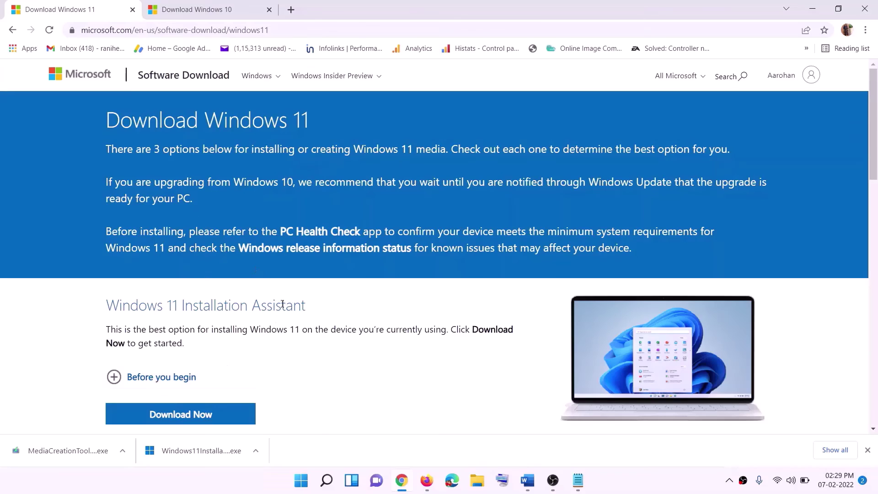
pyautogui.scroll(-5, 282, 304)
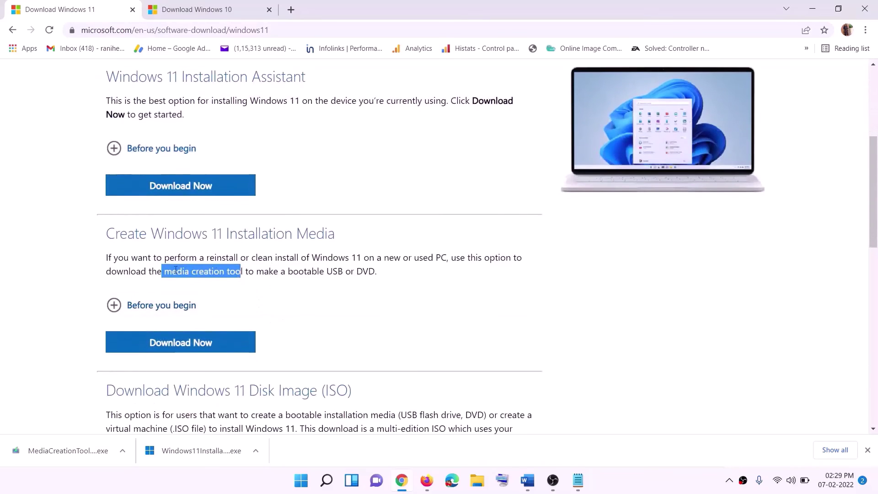
pyautogui.moveTo(165, 271); pyautogui.dragTo(253, 271)
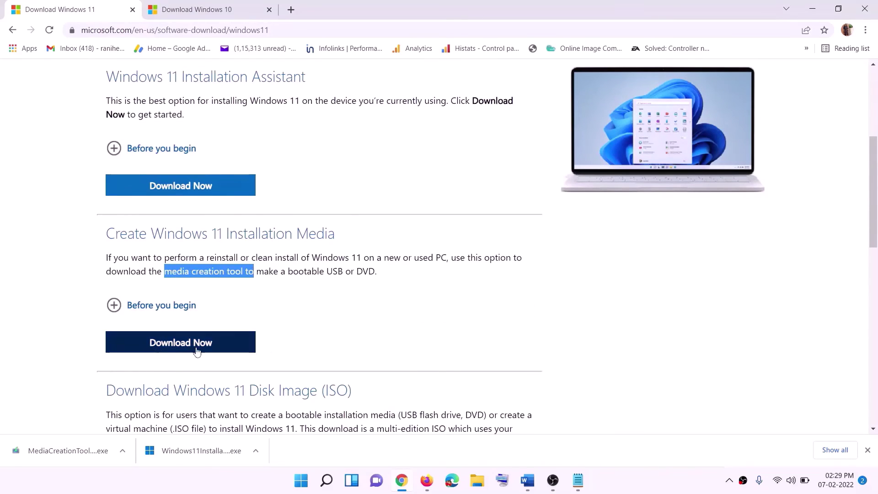
pyautogui.click(174, 349)
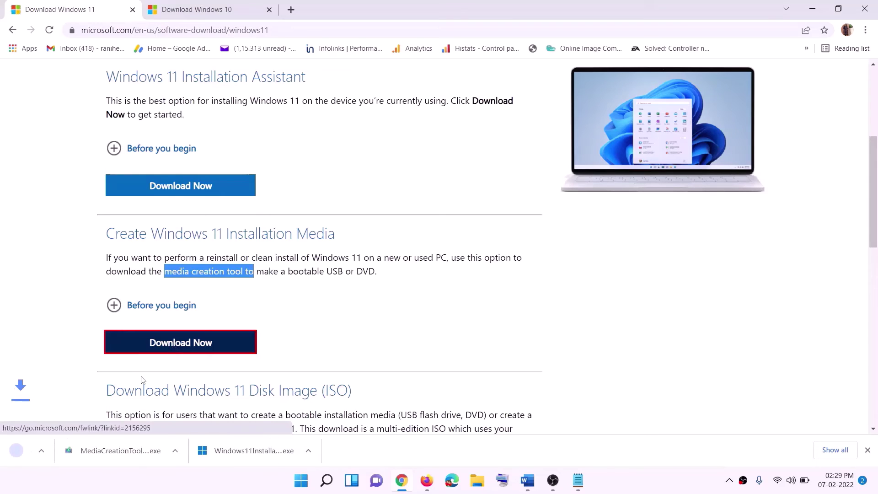
# - Run the downloaded media creation tool, accept the license terms and keep the recommended language and edition options
pyautogui.click(67, 454)
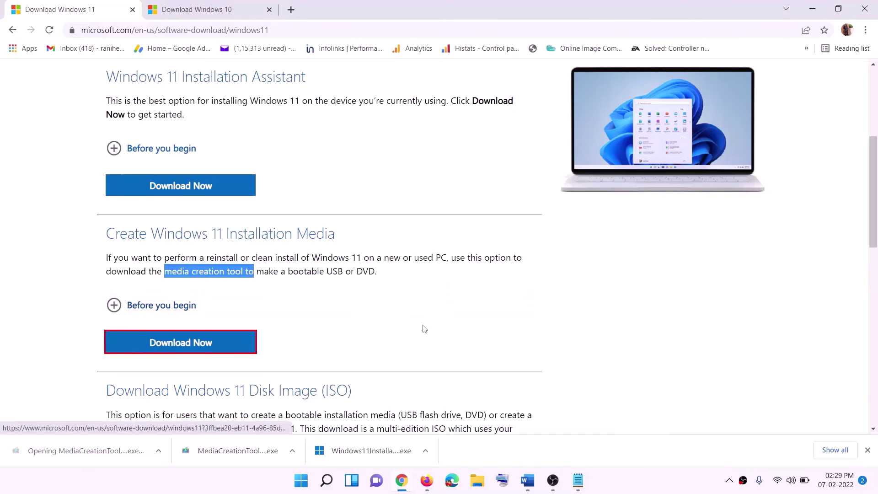
pyautogui.click(381, 332)
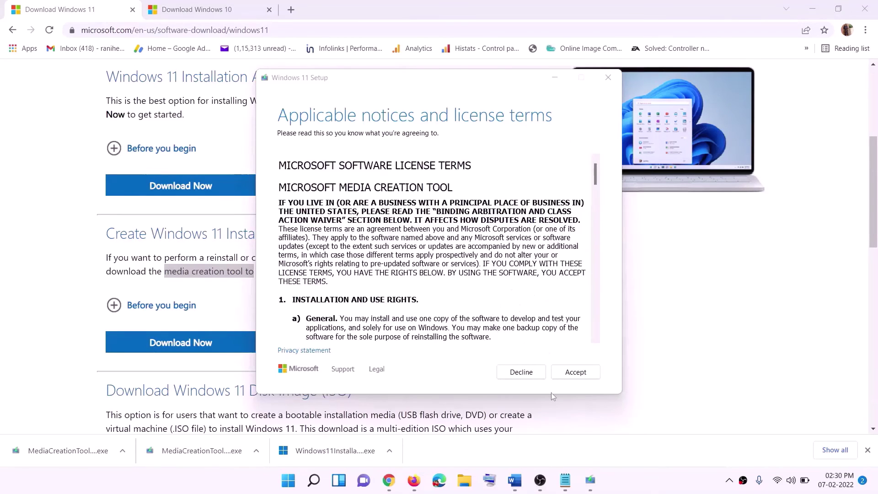
pyautogui.click(553, 371)
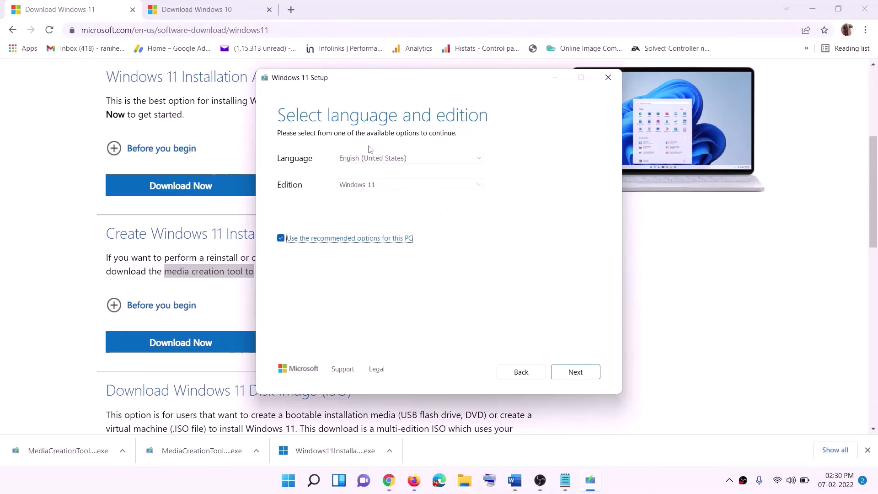
pyautogui.click(569, 373)
# - Choose ISO file as the media and save it on the Desktop under the name Windows
pyautogui.click(296, 198)
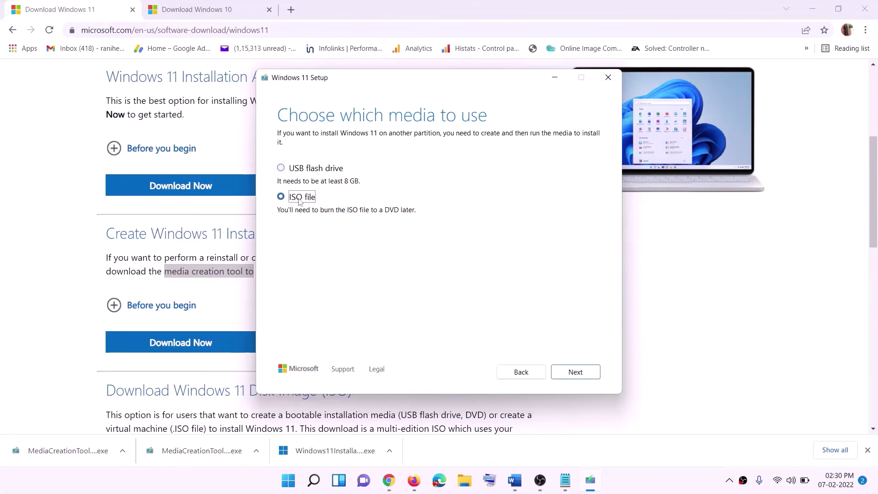
pyautogui.click(575, 372)
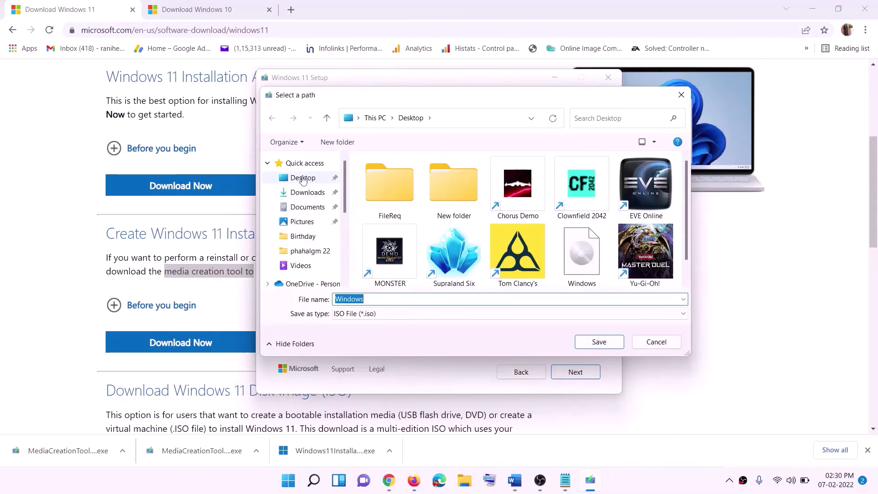
pyautogui.click(300, 180)
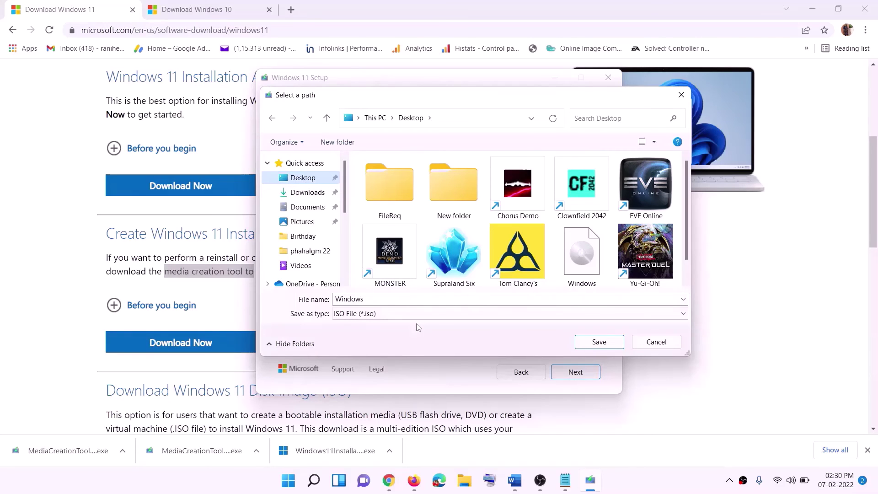
pyautogui.click(599, 342)
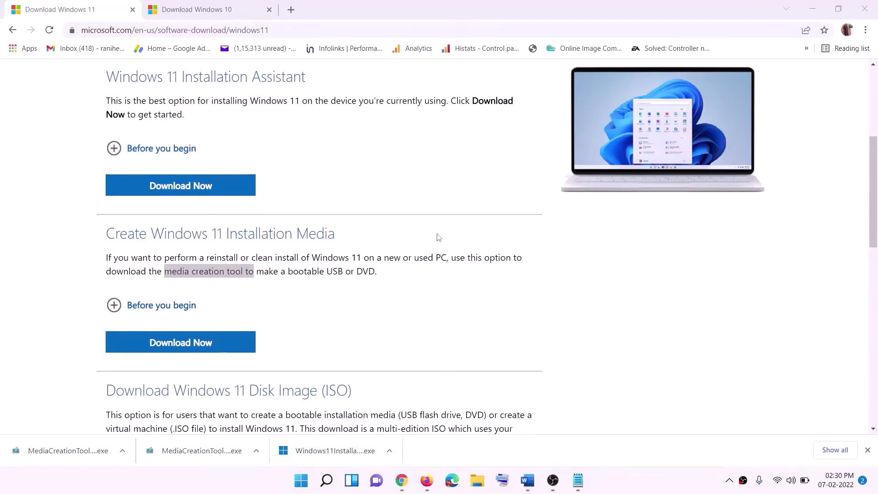
# - Move the Windows ISO file to a free spot beside the other desktop icons and mount it
pyautogui.press('super+d')
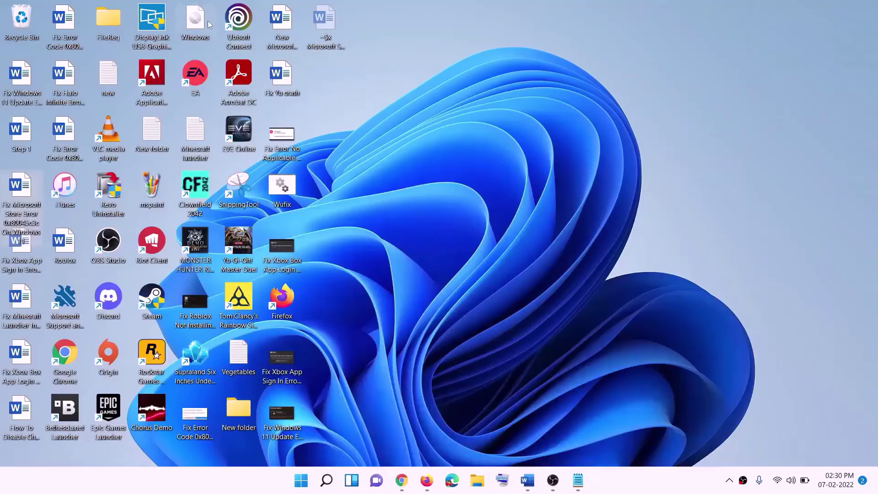
pyautogui.moveTo(208, 24); pyautogui.dragTo(284, 248)
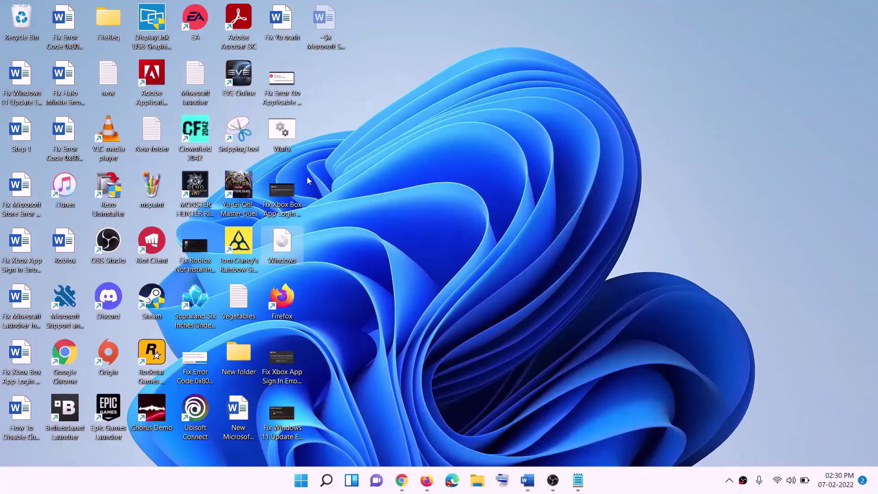
pyautogui.doubleClick(282, 243)
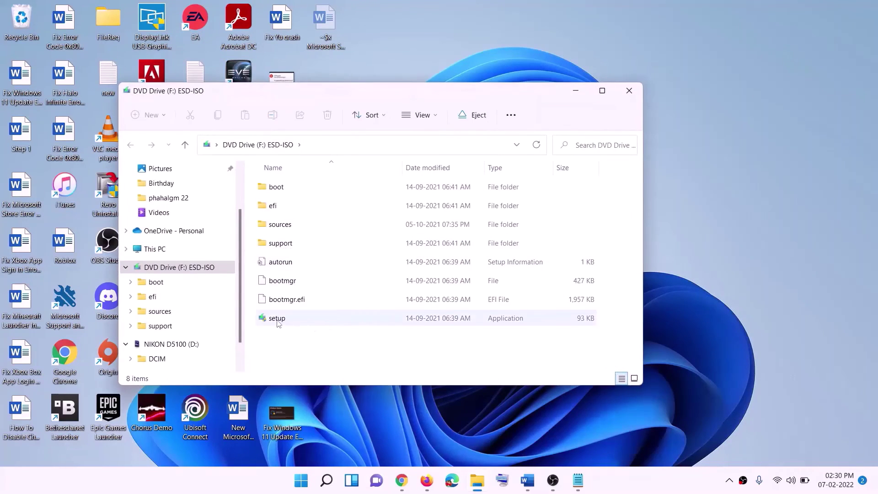
# - Run setup from the mounted ESD-ISO drive and proceed past the Install Windows 11 page
pyautogui.click(287, 321)
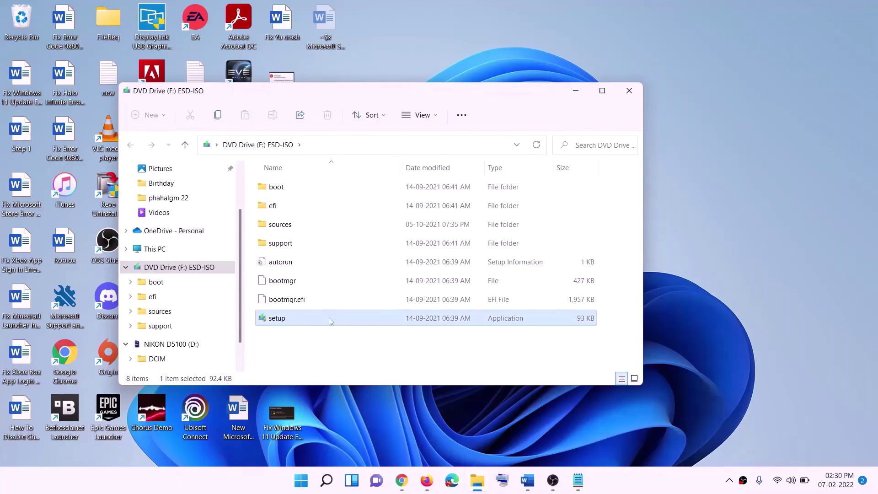
pyautogui.doubleClick(299, 319)
pyautogui.click(357, 361)
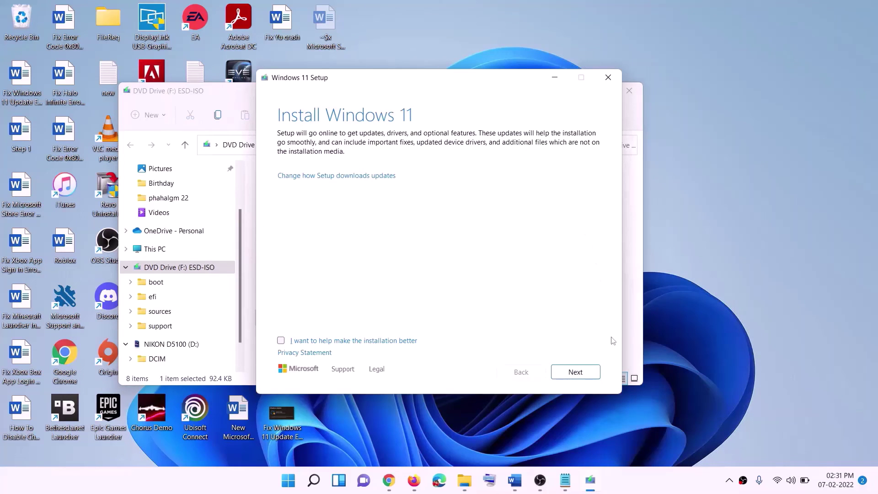
pyautogui.click(577, 373)
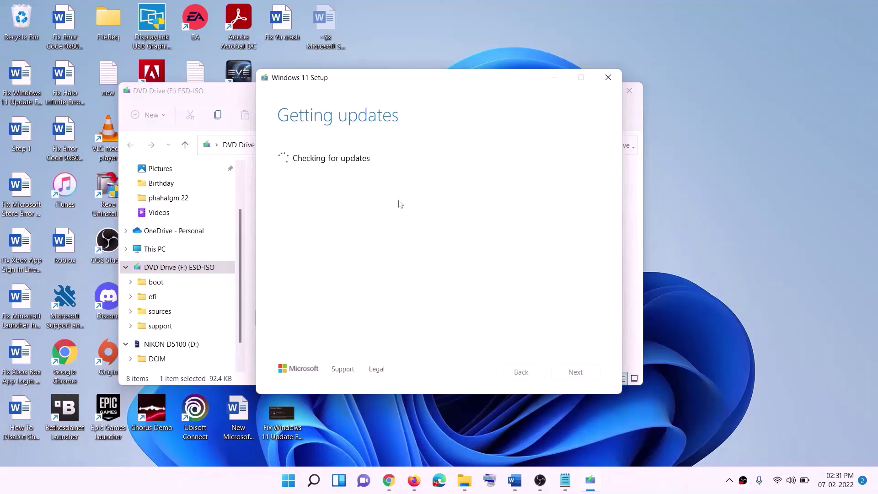
# - Switch to the Word document and examine the Ready to install picture, including what the installation keeps
pyautogui.hotkey('alt', 'Tab')
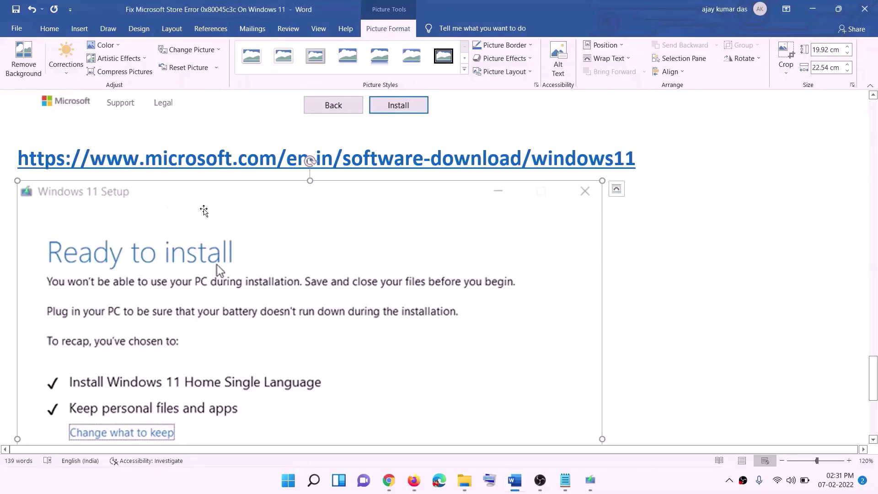
pyautogui.scroll(-2, 206, 230)
pyautogui.scroll(-1, 206, 229)
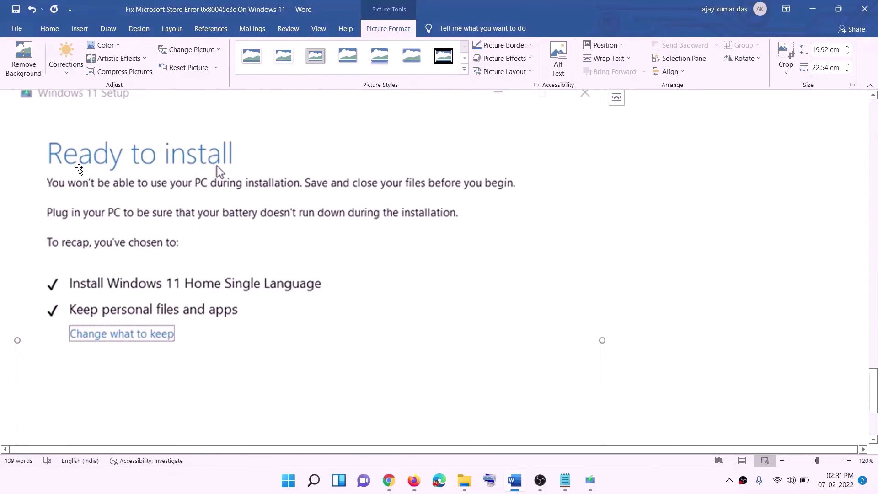
pyautogui.scroll(-1, 174, 289)
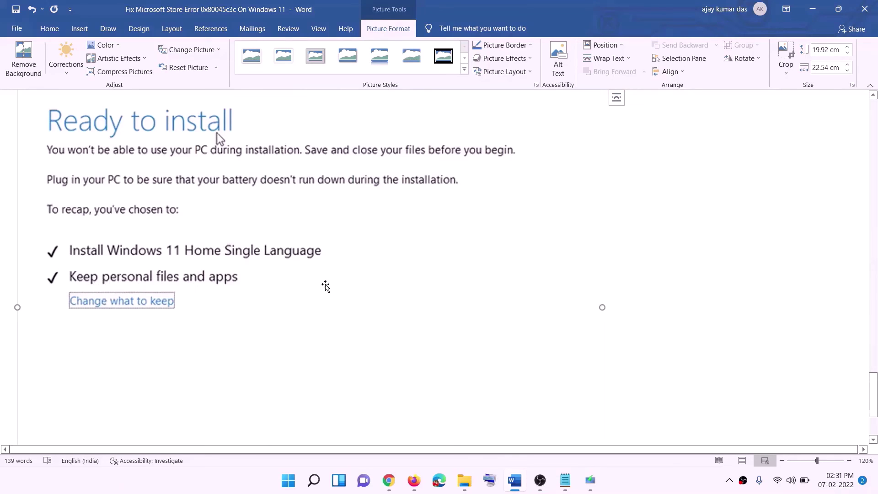
pyautogui.scroll(-3, 325, 286)
pyautogui.scroll(7, 467, 343)
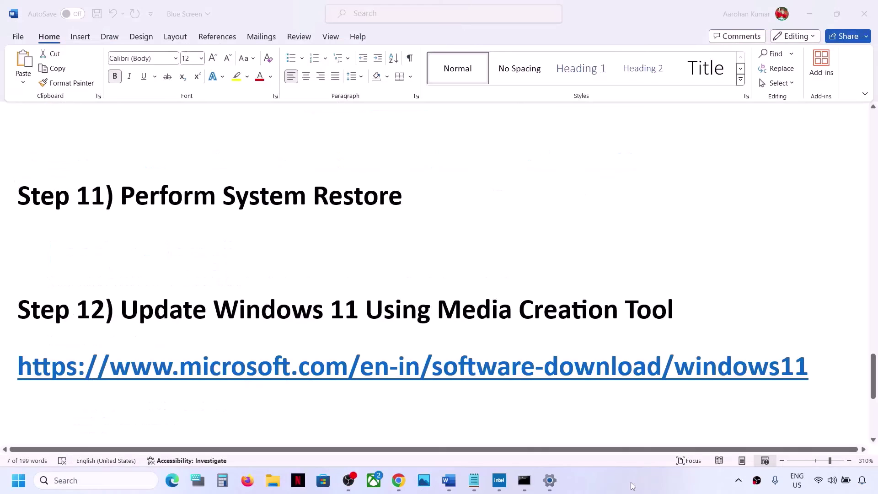
# - Find Step 13 in the Blue Screen document and select its title "Clean Installation of Windows 11 Using USB Flash Drive"
pyautogui.scroll(-8, 456, 364)
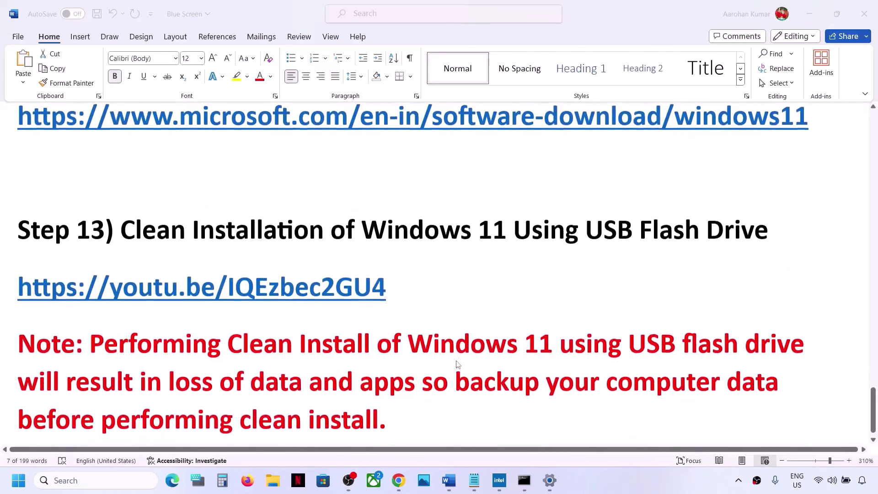
pyautogui.click(120, 212)
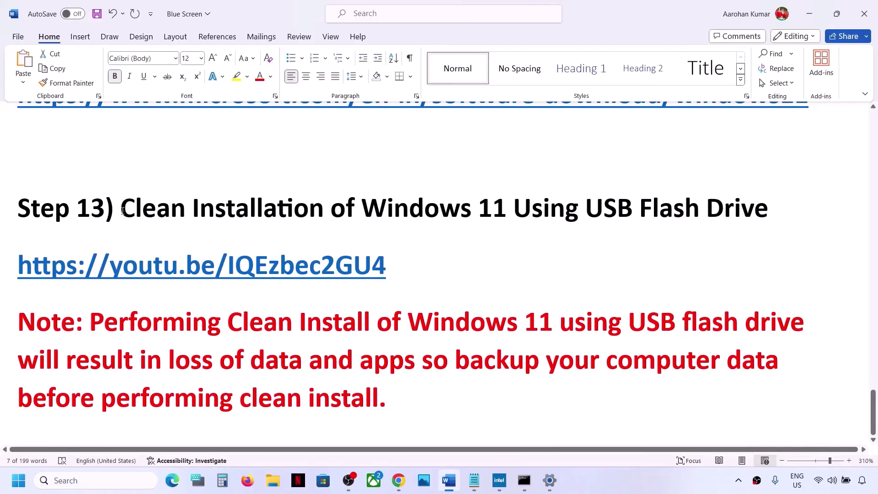
pyautogui.moveTo(124, 211); pyautogui.dragTo(775, 213)
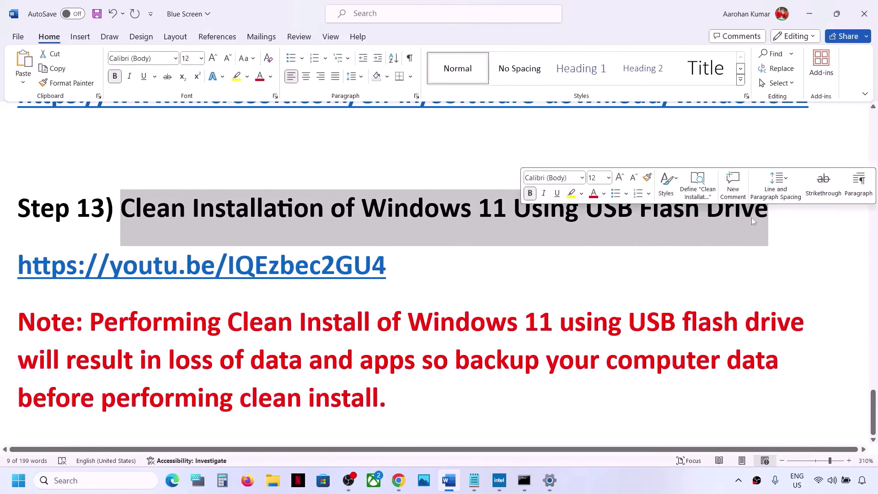